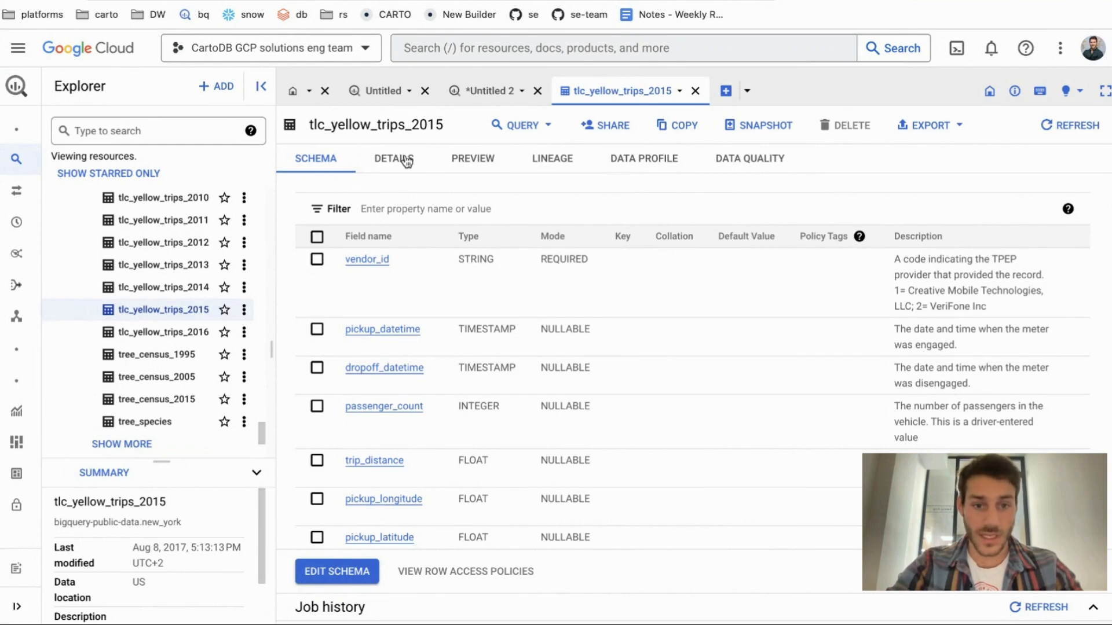
# Check the storage info of the tlc_yellow_trips_2015 table, including its row count and logical size, and review its schema fields
pyautogui.click(395, 159)
pyautogui.scroll(-2, 461, 429)
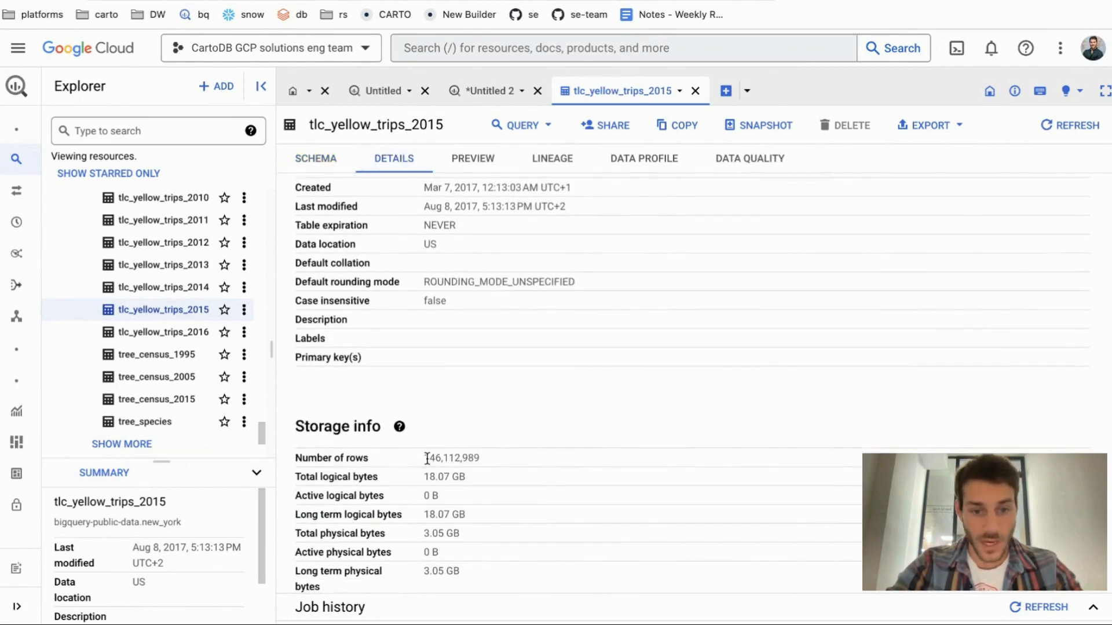
pyautogui.moveTo(425, 458); pyautogui.dragTo(470, 479)
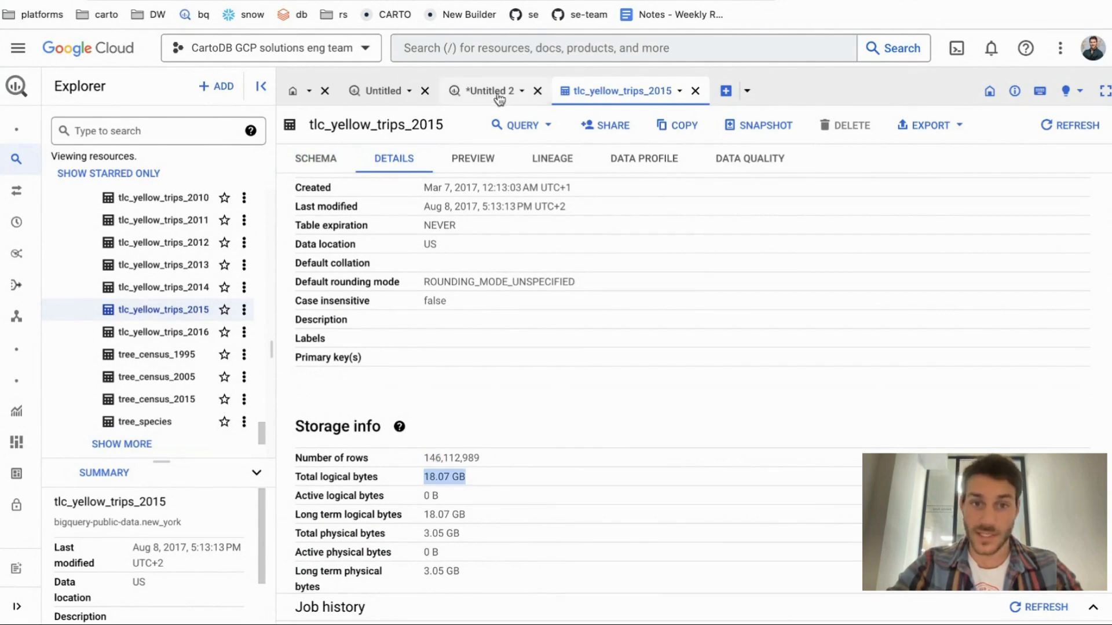
pyautogui.click(322, 158)
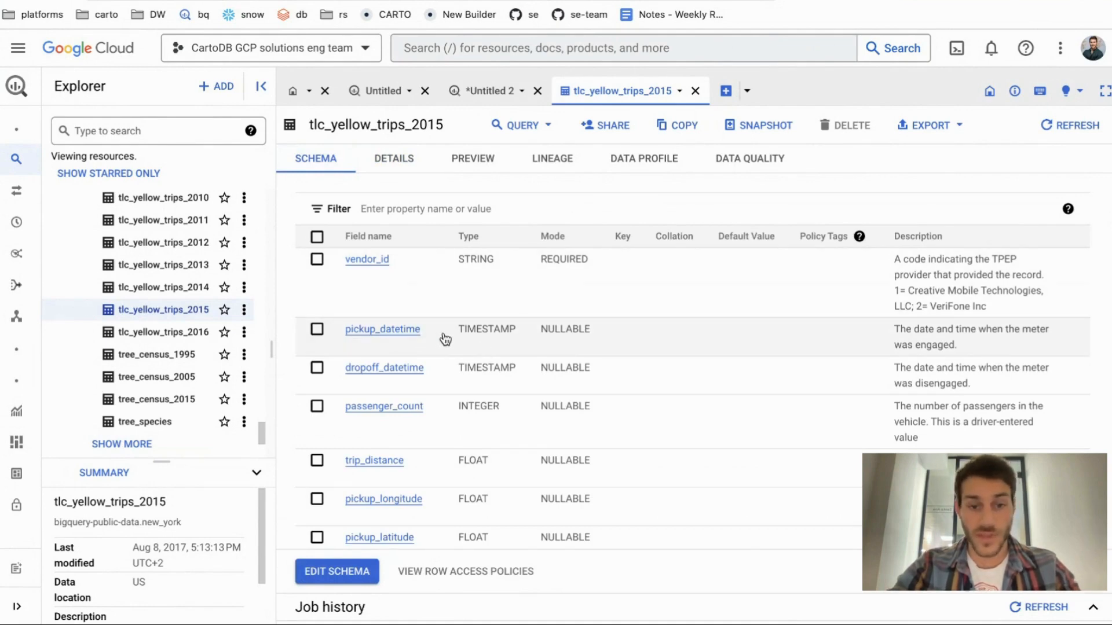
pyautogui.scroll(-3, 445, 339)
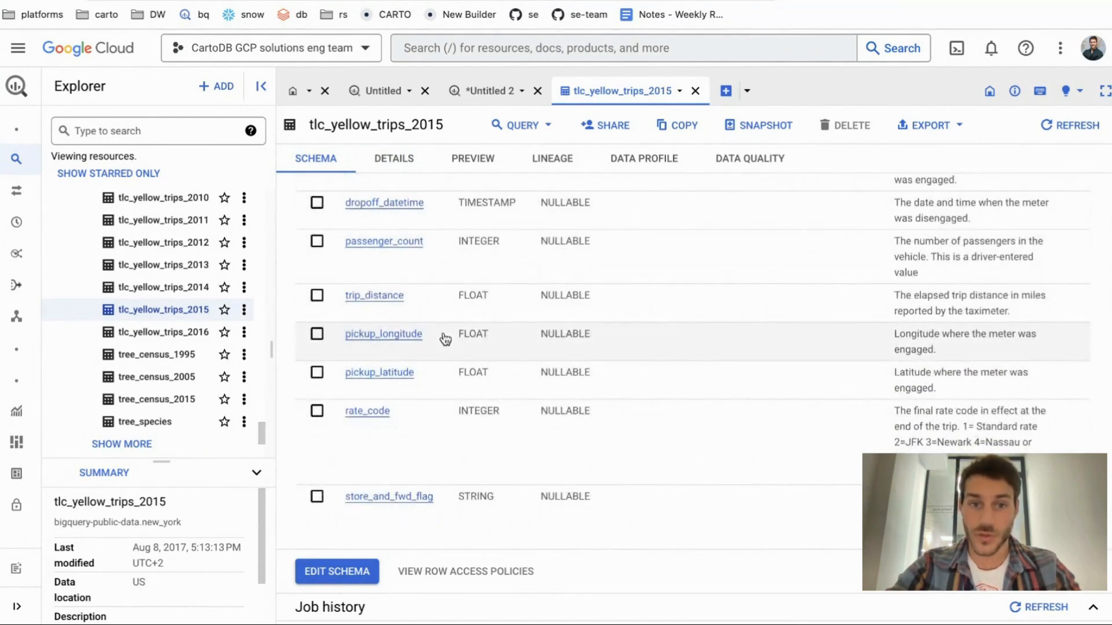
# Preview the tlc_yellow_trips_2015 rows and look across the columns from pickup times and coordinates to payment and fare amounts
pyautogui.click(475, 162)
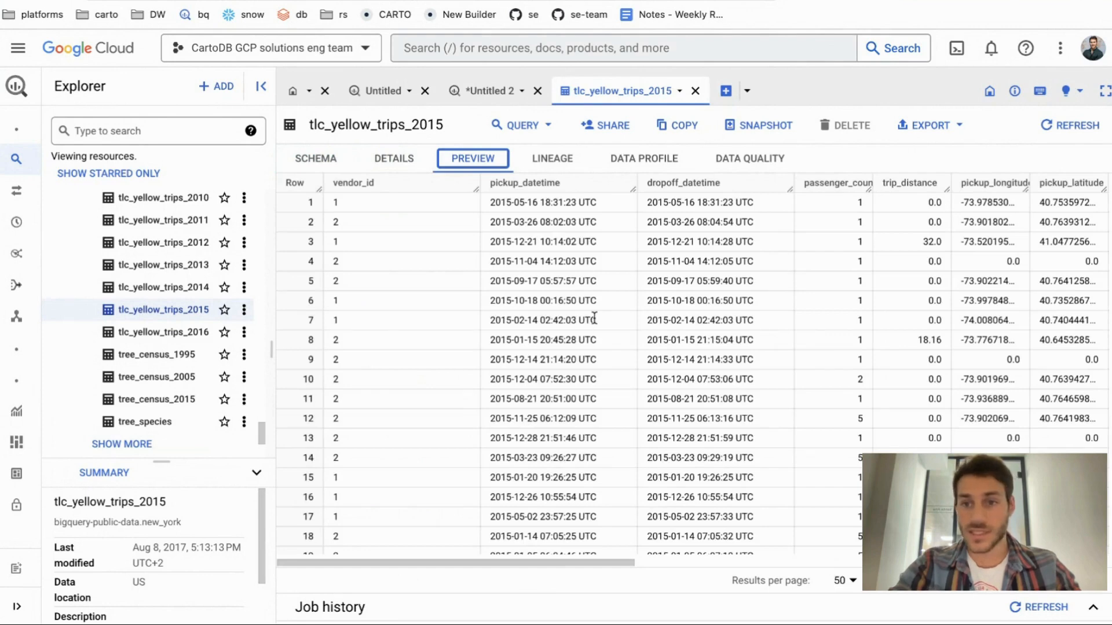
pyautogui.hscroll(5, 594, 318)
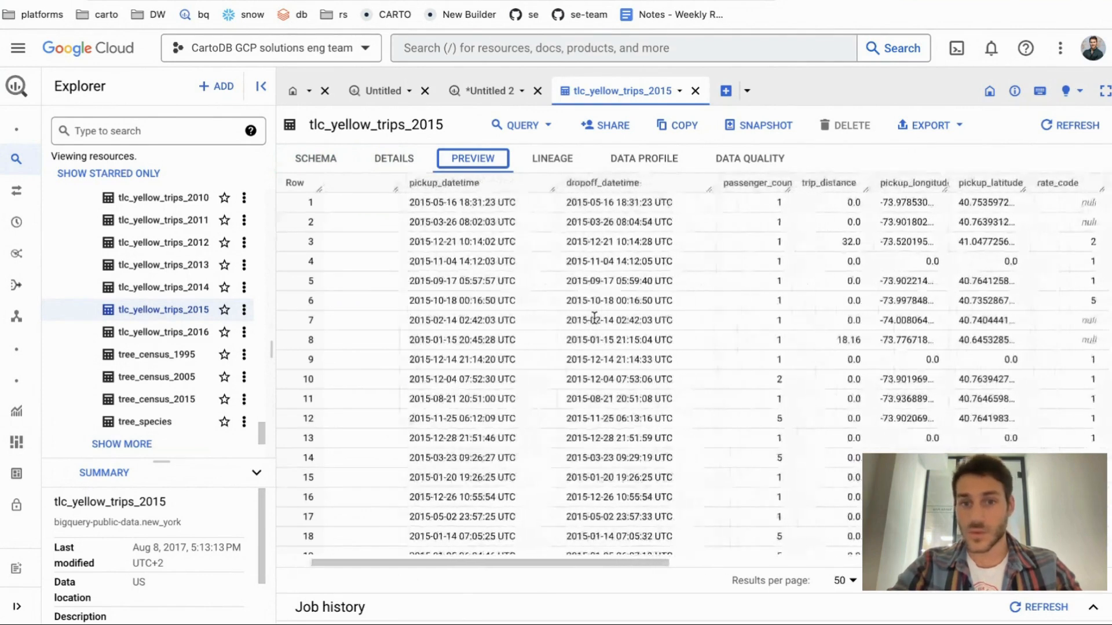
pyautogui.hscroll(7, 594, 318)
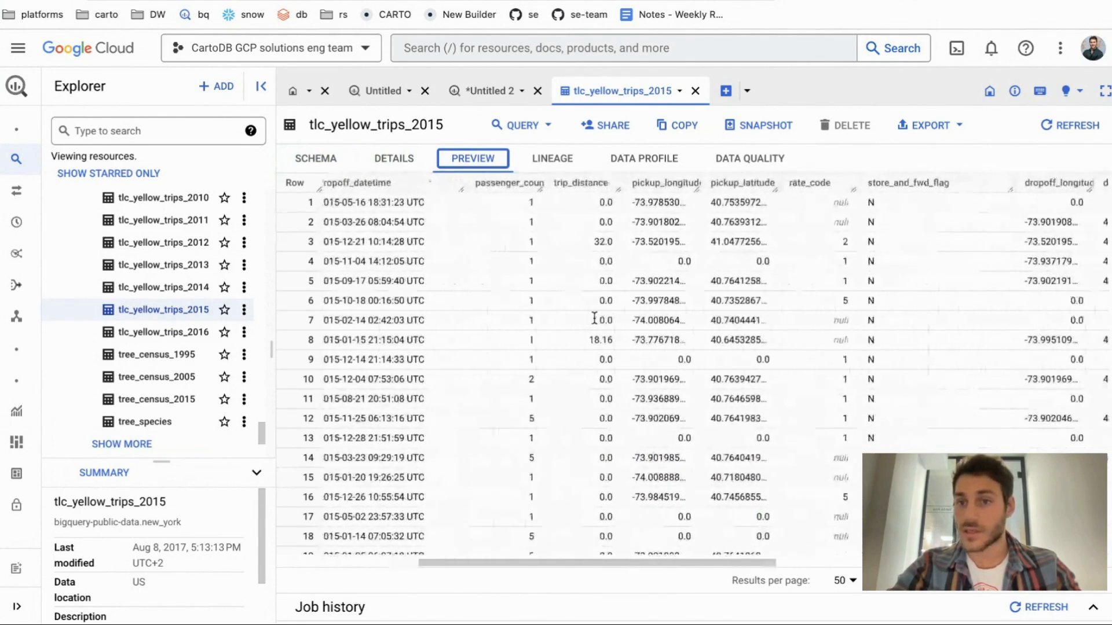
pyautogui.hscroll(12, 593, 318)
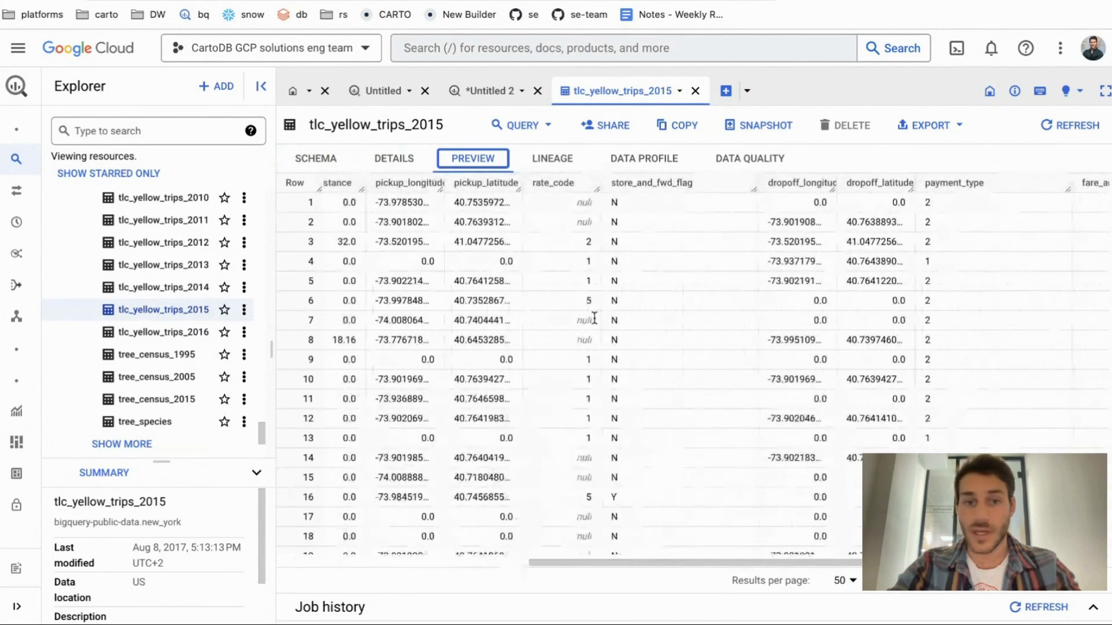
pyautogui.hscroll(5, 594, 318)
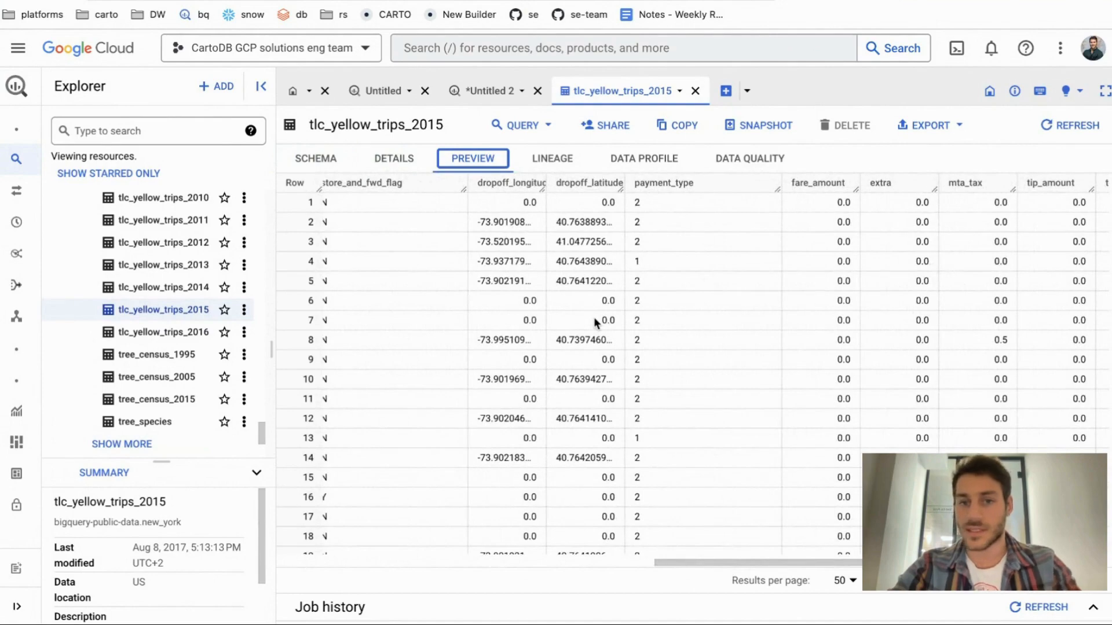
pyautogui.hscroll(-20, 595, 319)
pyautogui.hscroll(-6, 594, 321)
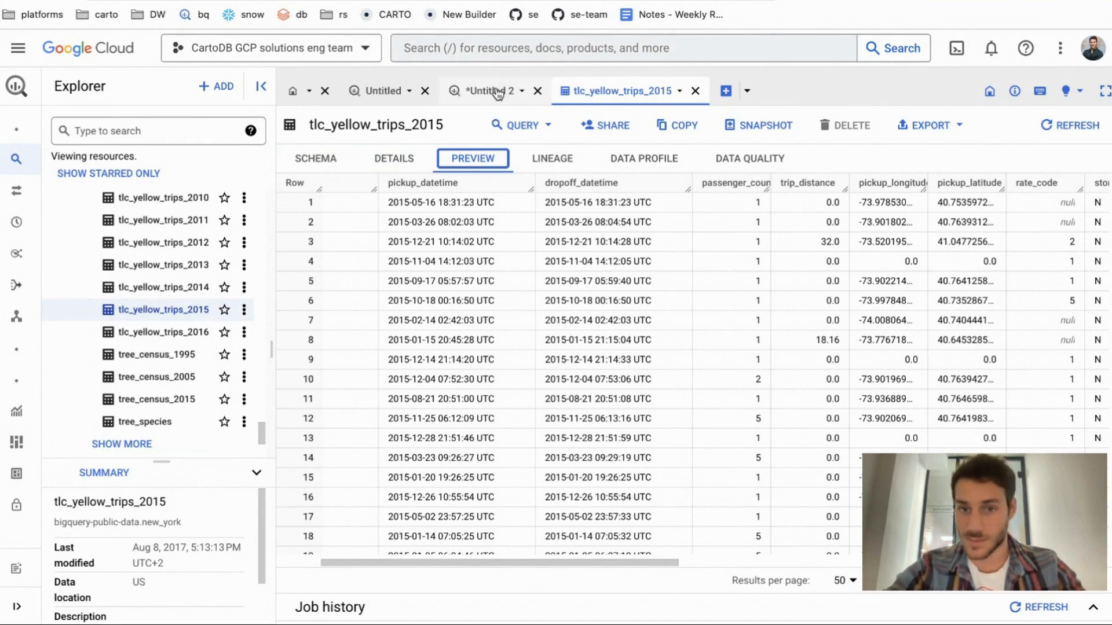
# Open the Untitled 2 query and examine the create table statement's partition by date and cluster by h3_pickup, h3_dropoff clauses
pyautogui.click(497, 93)
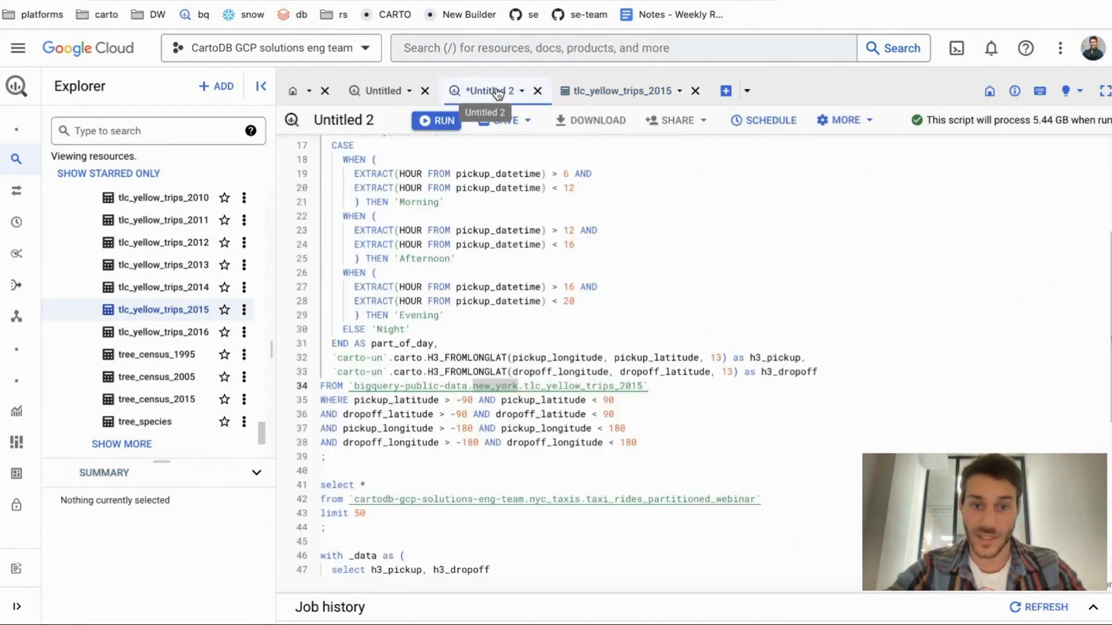
pyautogui.scroll(5, 463, 196)
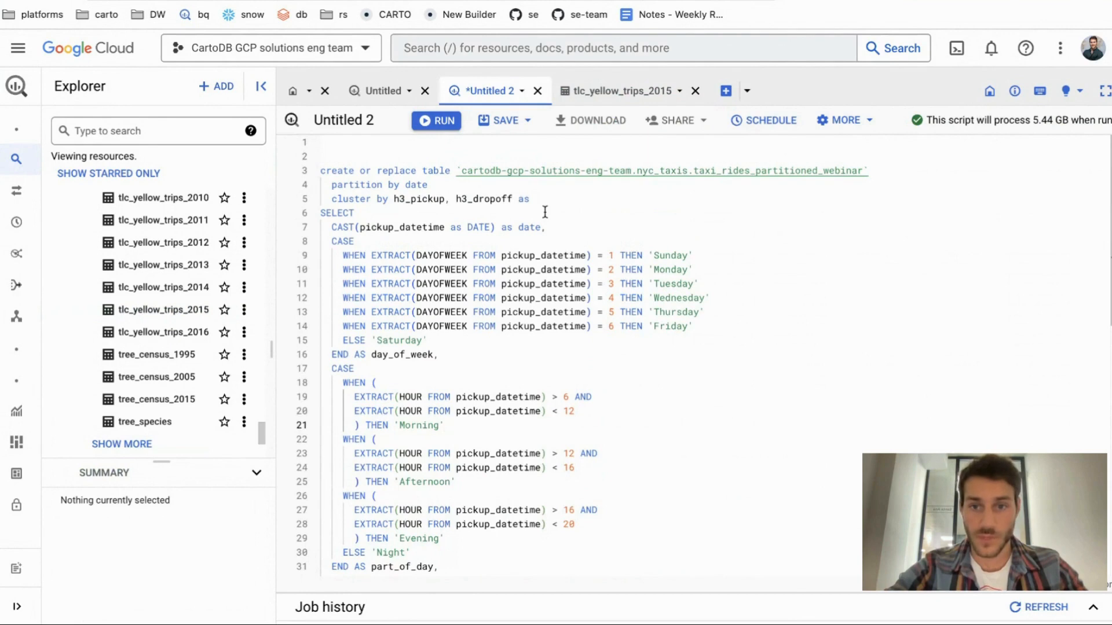
pyautogui.scroll(-2, 499, 193)
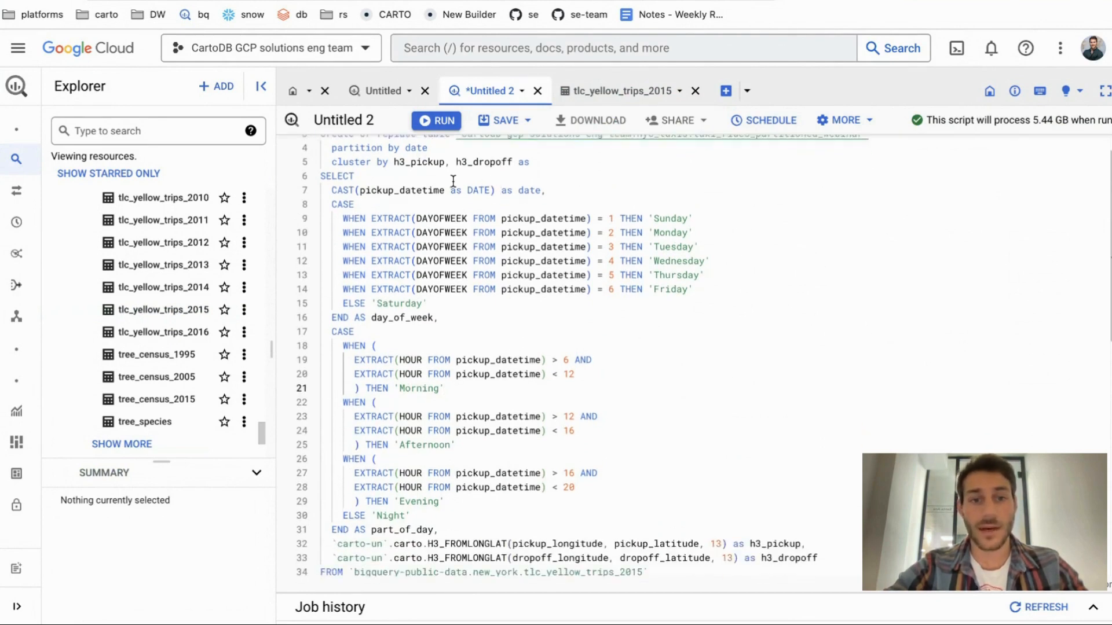
pyautogui.scroll(2, 454, 181)
pyautogui.moveTo(331, 184); pyautogui.dragTo(448, 183)
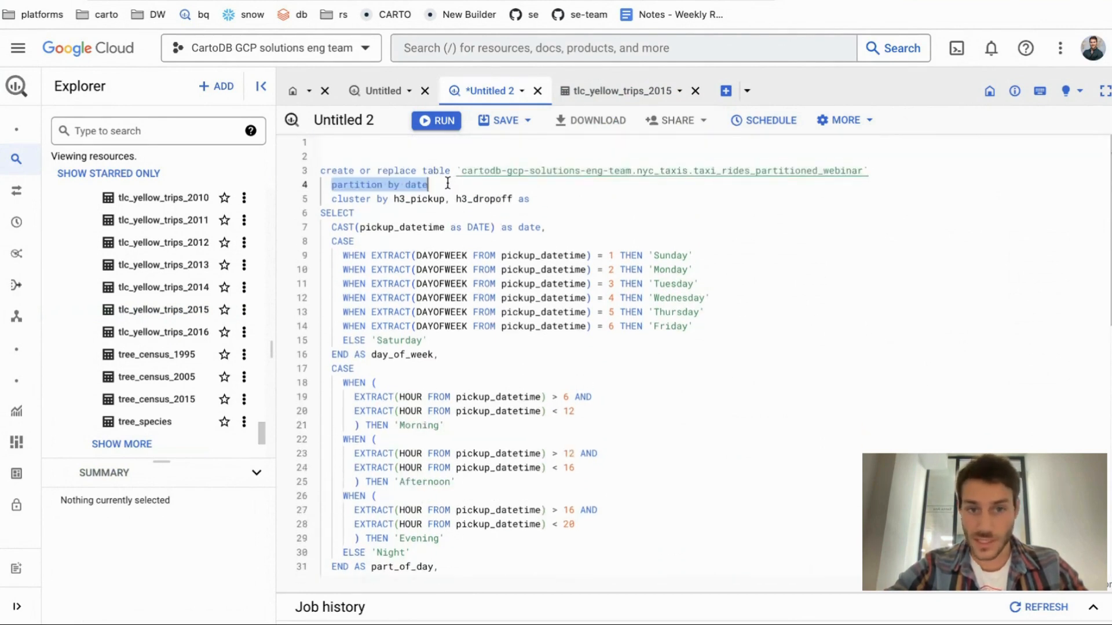
pyautogui.click(446, 184)
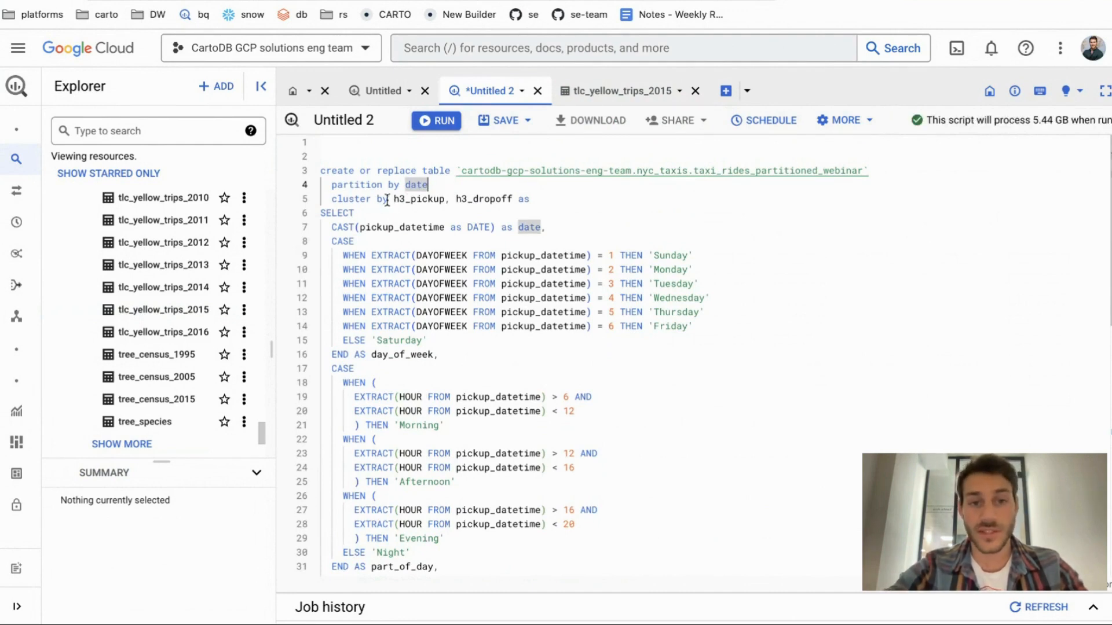
pyautogui.moveTo(392, 200); pyautogui.dragTo(512, 200)
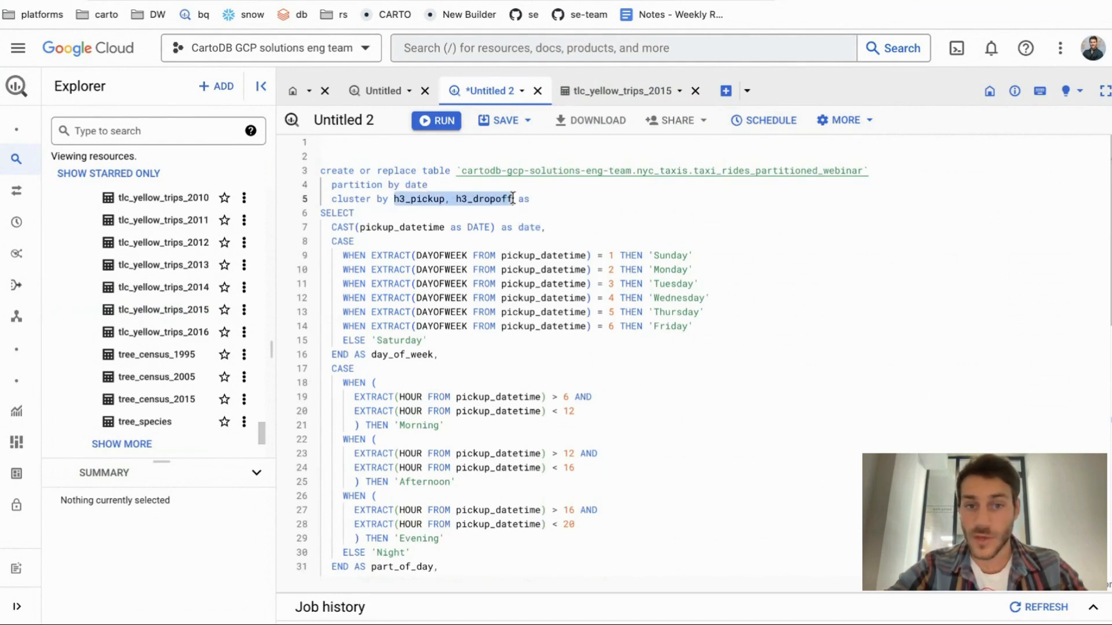
pyautogui.doubleClick(400, 199)
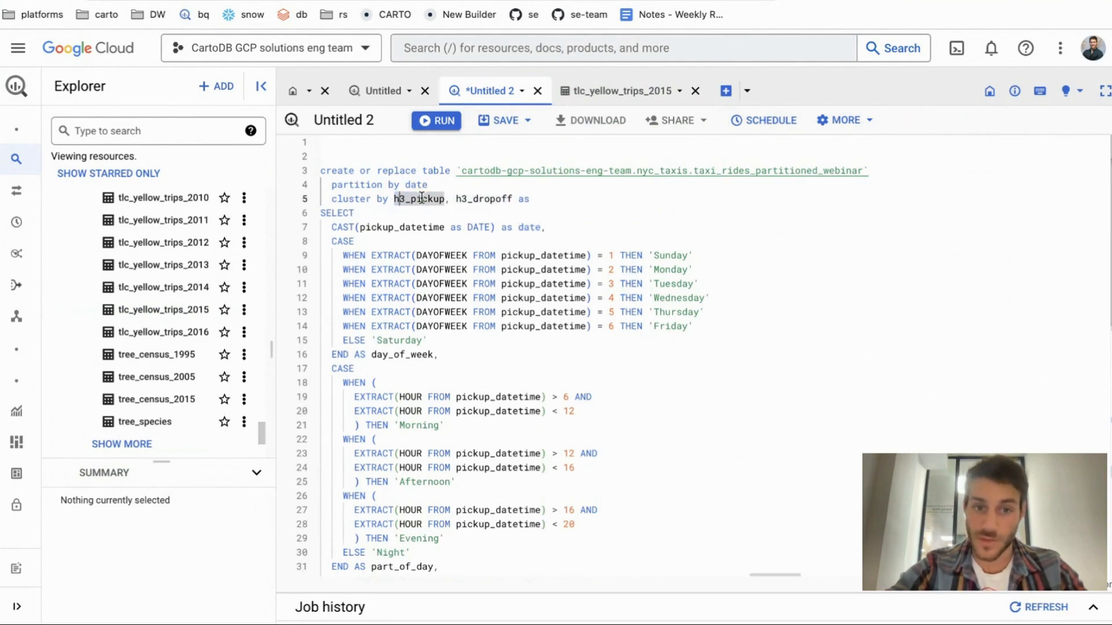
pyautogui.click(391, 200)
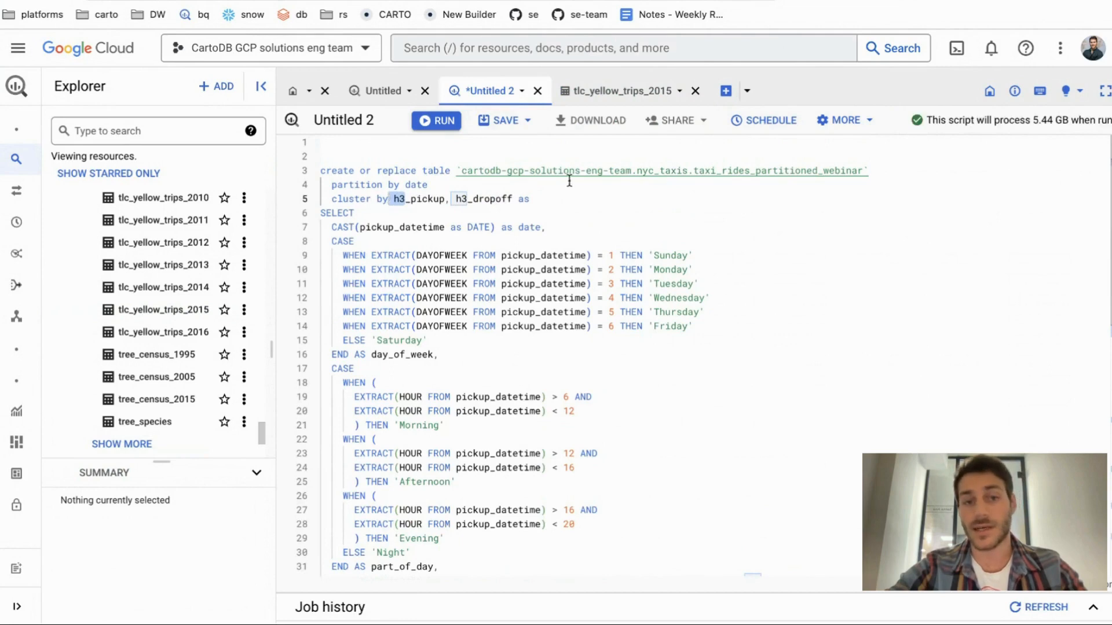
pyautogui.click(539, 199)
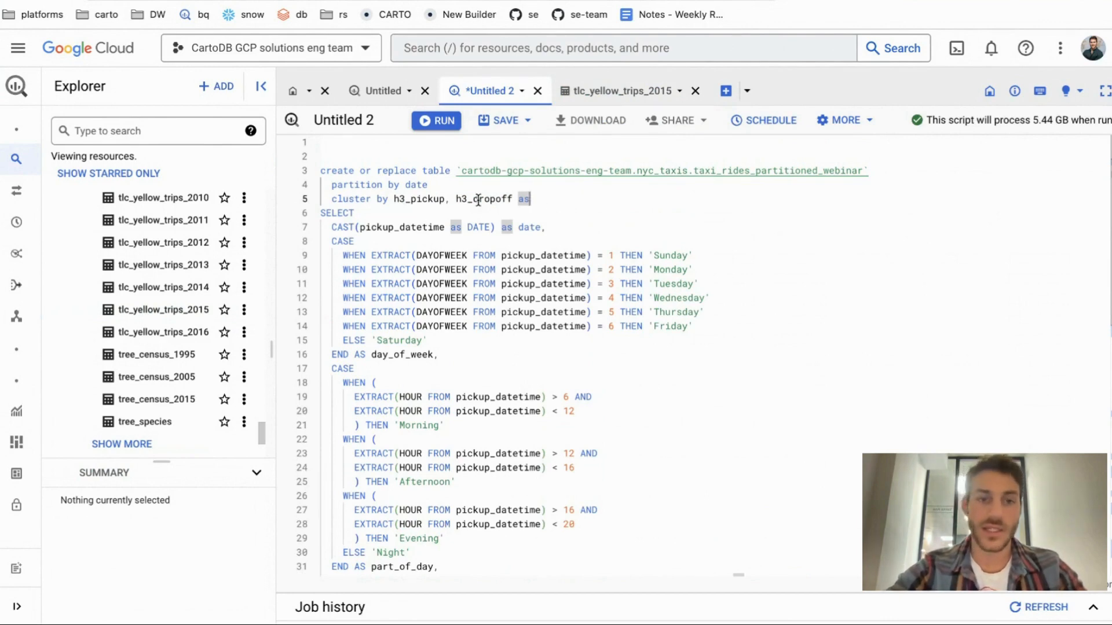
# Examine the CASE expression that extracts DAYOFWEEK from pickup_datetime to build the day_of_week column
pyautogui.scroll(-1, 478, 200)
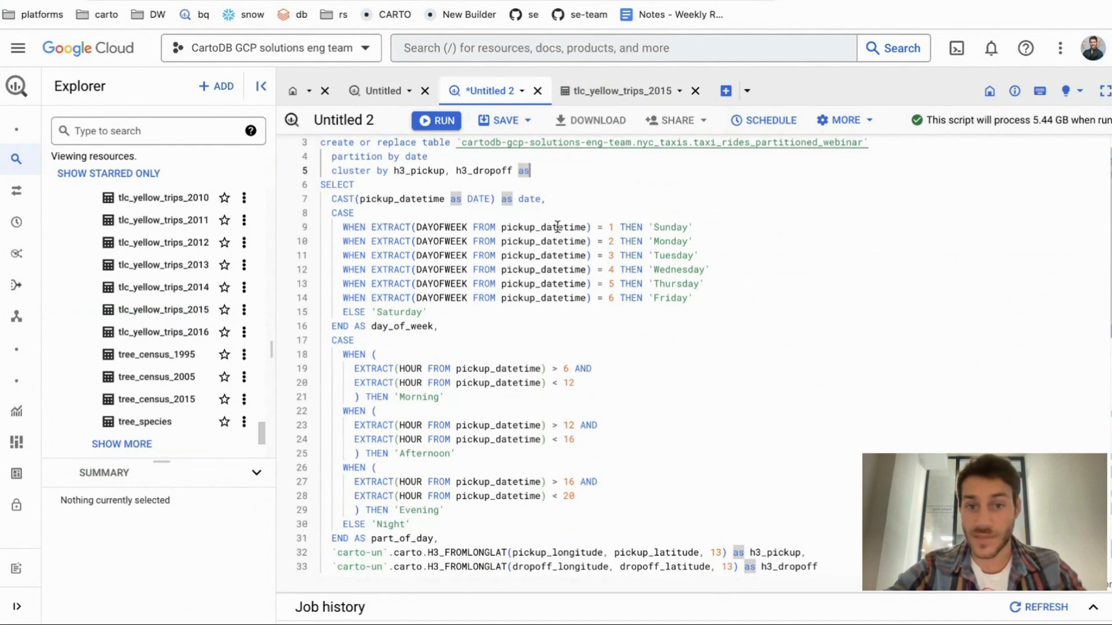
pyautogui.click(368, 226)
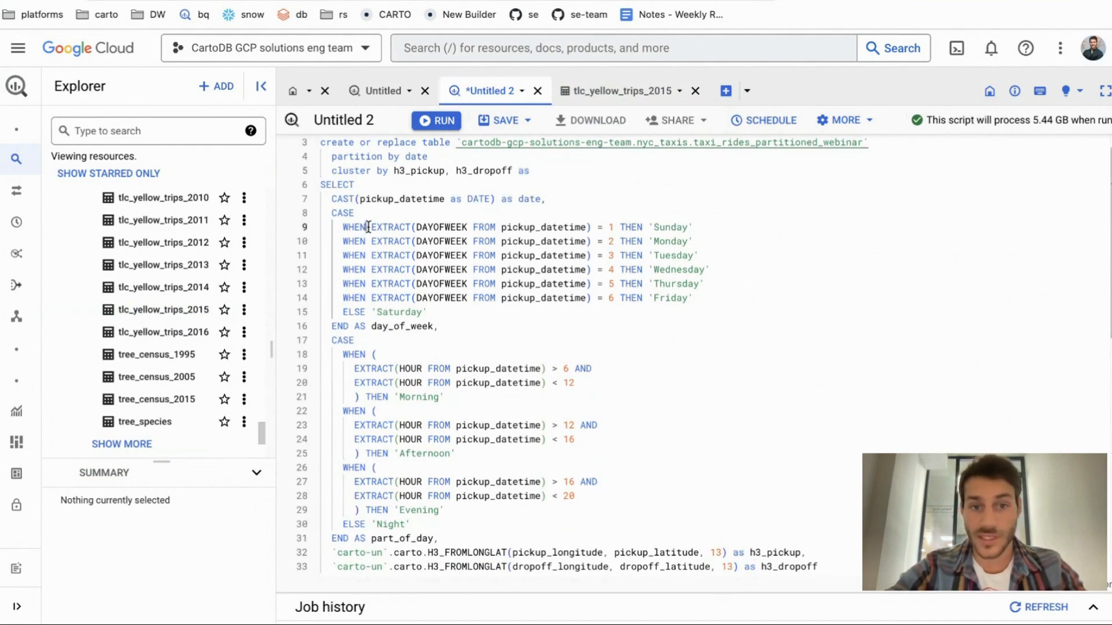
pyautogui.moveTo(368, 227); pyautogui.dragTo(446, 224)
pyautogui.doubleClick(456, 225)
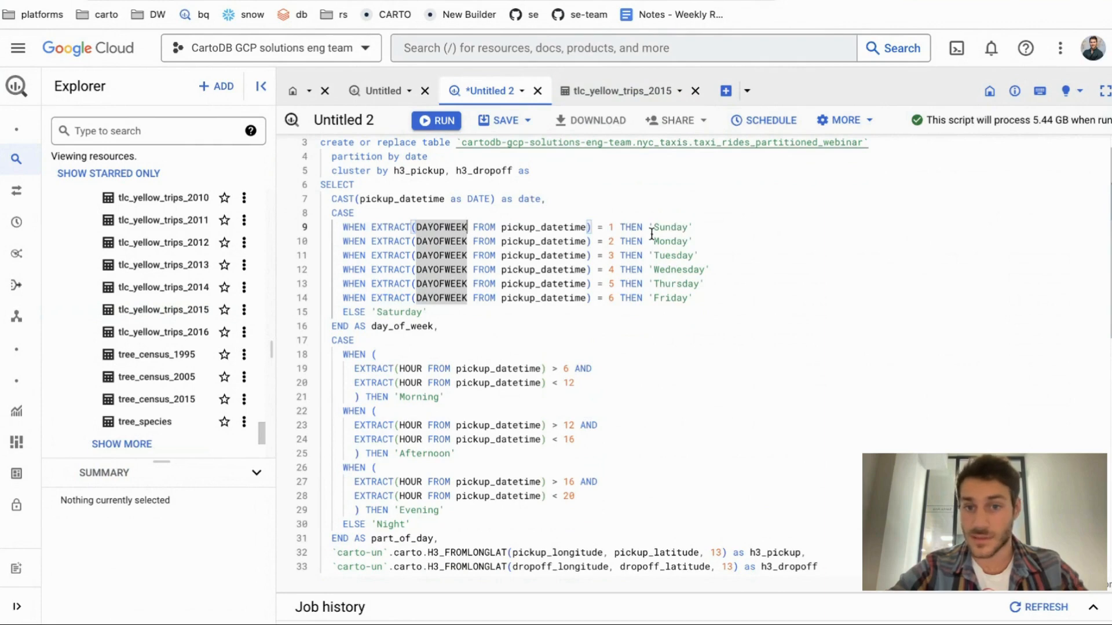
pyautogui.scroll(-1, 439, 266)
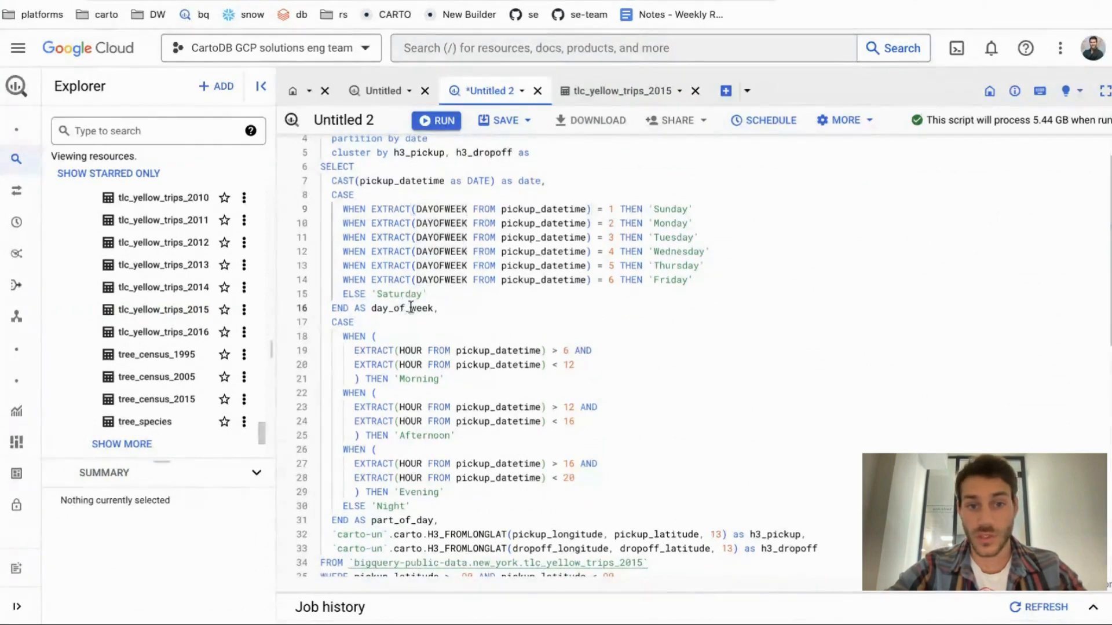
pyautogui.doubleClick(397, 306)
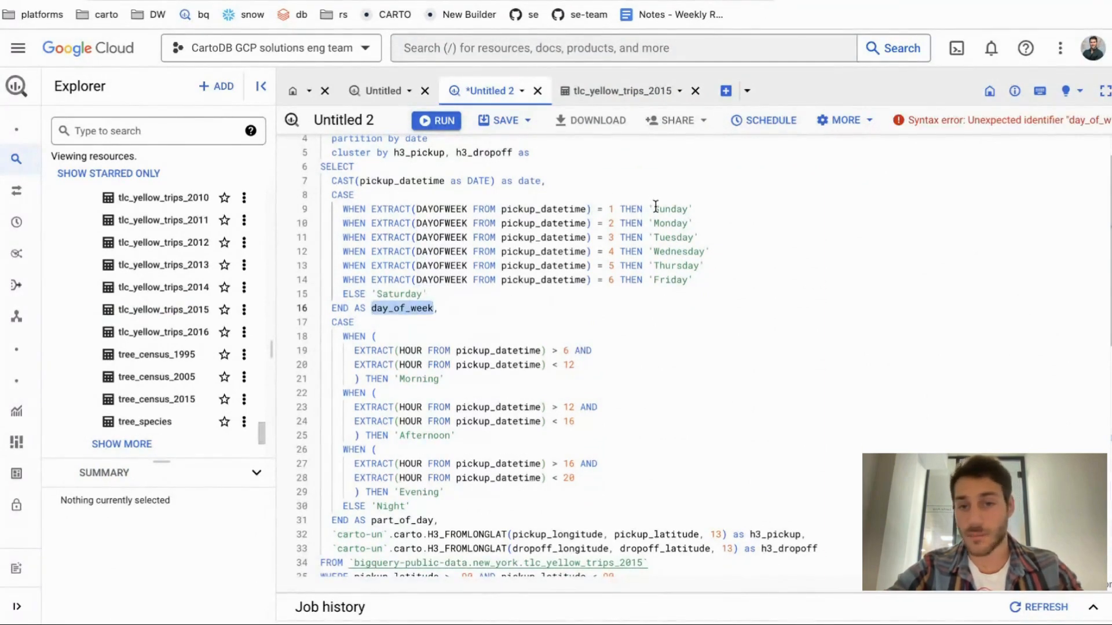
# Examine the CASE expression that turns the pickup hour into Morning, Afternoon, Evening or Night for the part_of_day column
pyautogui.scroll(-2, 496, 238)
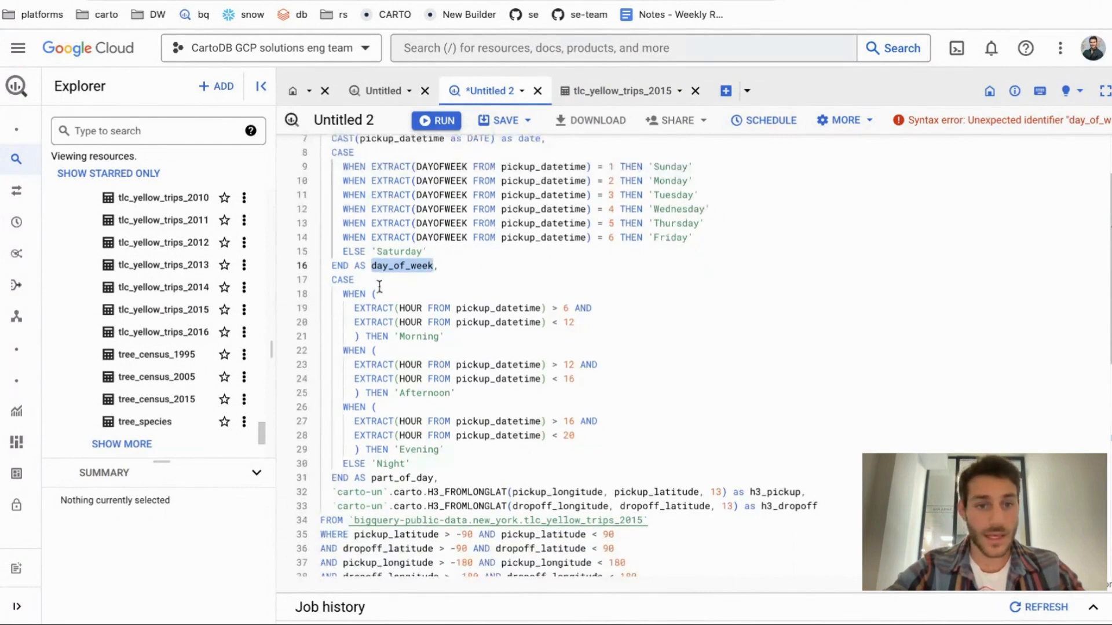
pyautogui.scroll(-2, 448, 277)
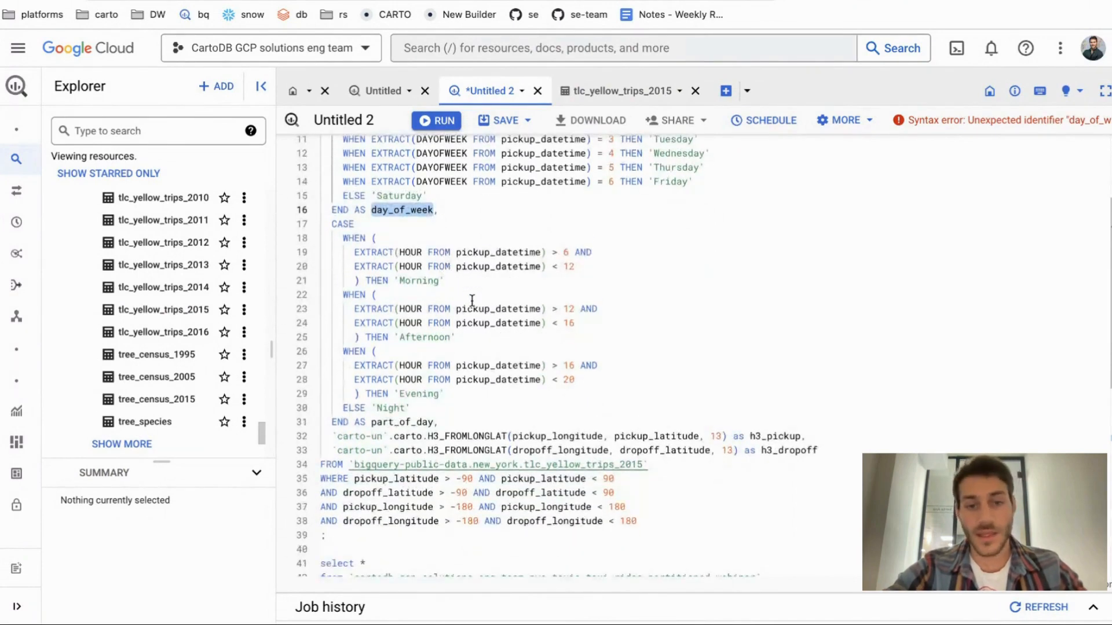
pyautogui.scroll(-1, 471, 301)
pyautogui.doubleClick(370, 231)
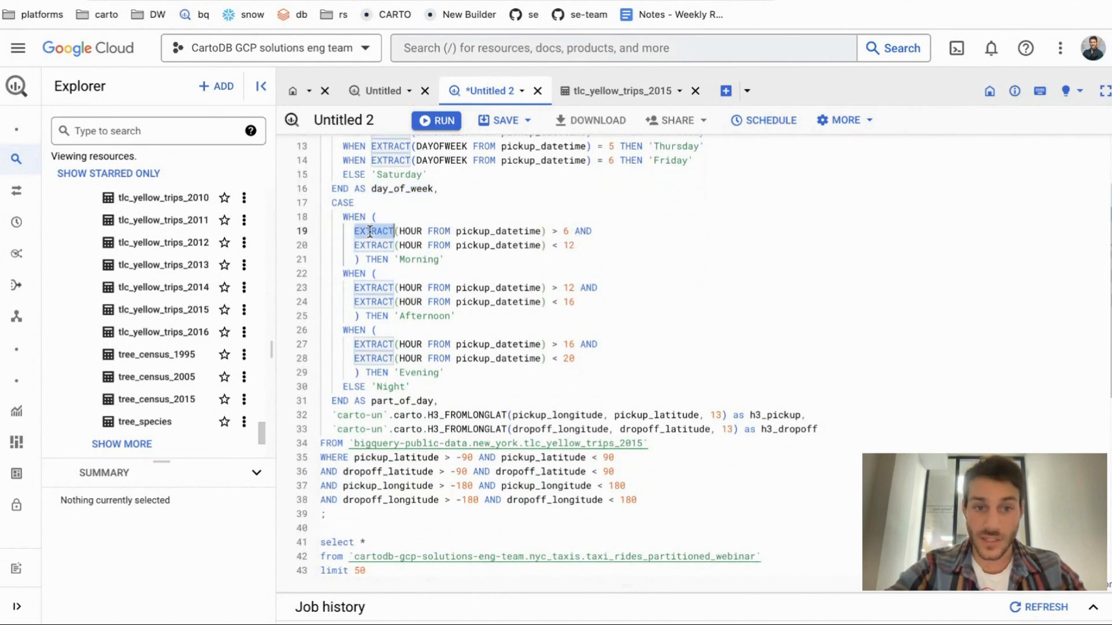
pyautogui.doubleClick(413, 231)
pyautogui.moveTo(396, 259); pyautogui.dragTo(468, 259)
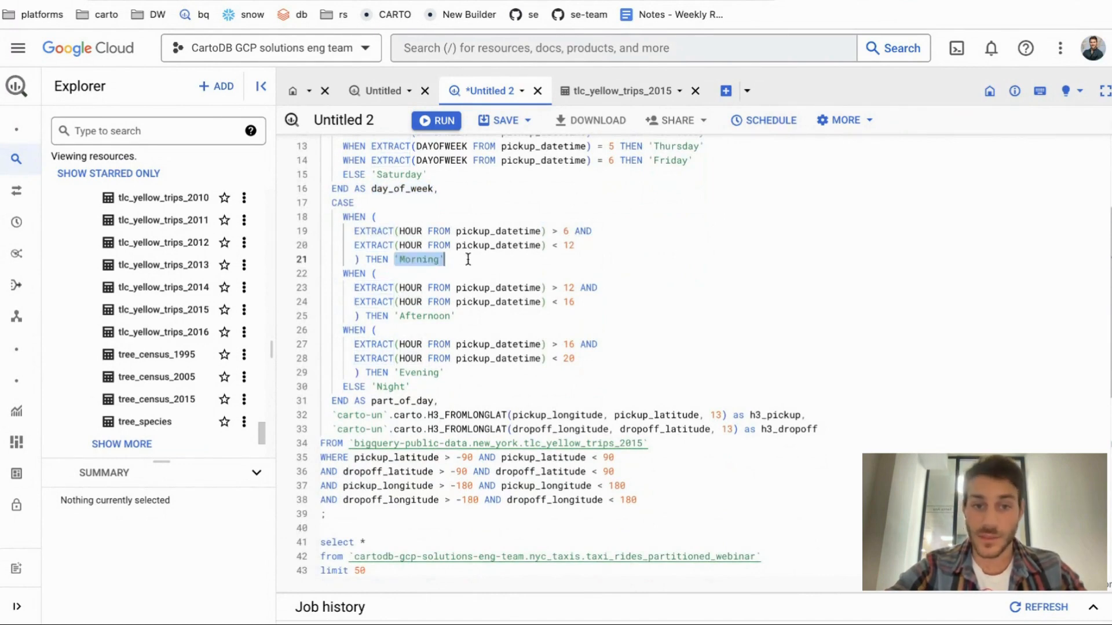
pyautogui.scroll(-1, 434, 304)
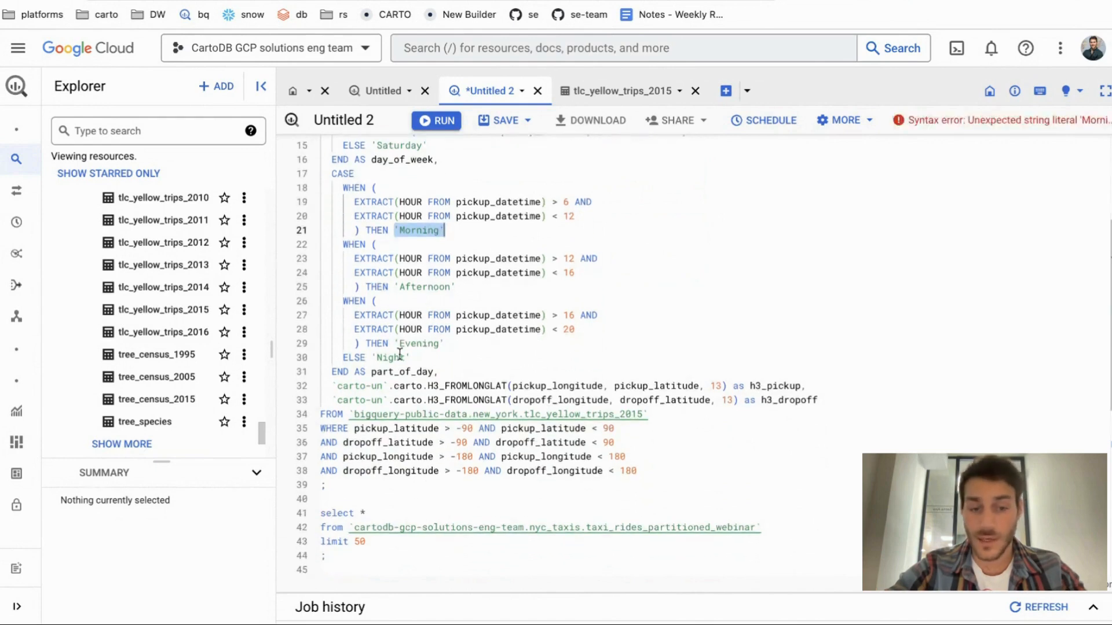
pyautogui.doubleClick(386, 372)
pyautogui.click(469, 373)
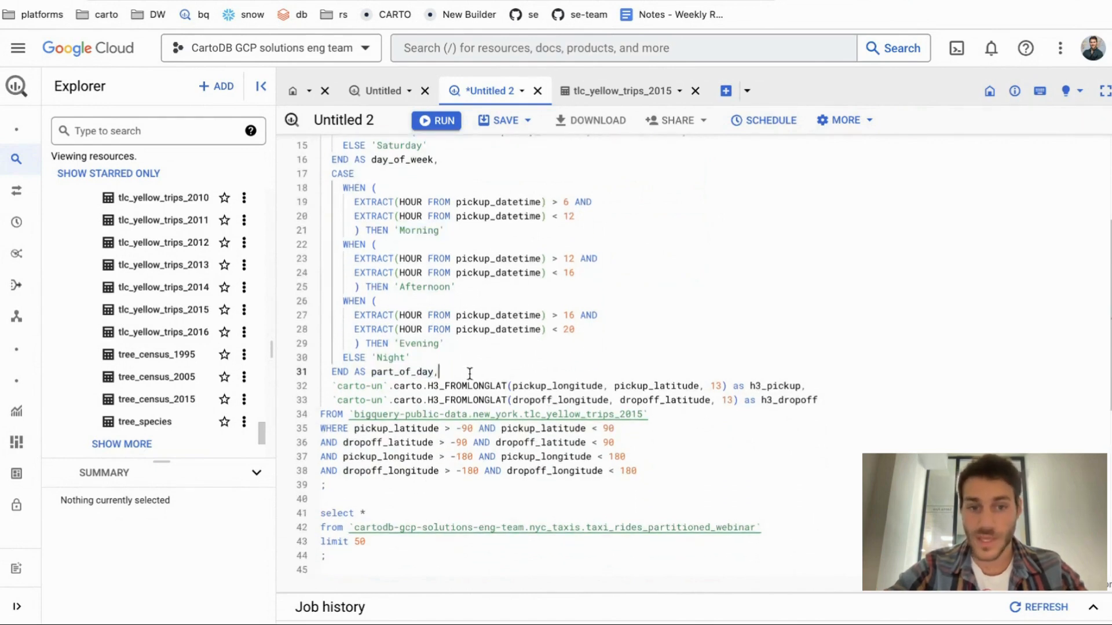
# Examine the carto-un H3_FROMLONGLAT calls that convert pickup and dropoff coordinates into the h3_pickup and h3_dropoff columns
pyautogui.scroll(-2, 469, 373)
pyautogui.moveTo(818, 358); pyautogui.dragTo(325, 344)
pyautogui.click(325, 343)
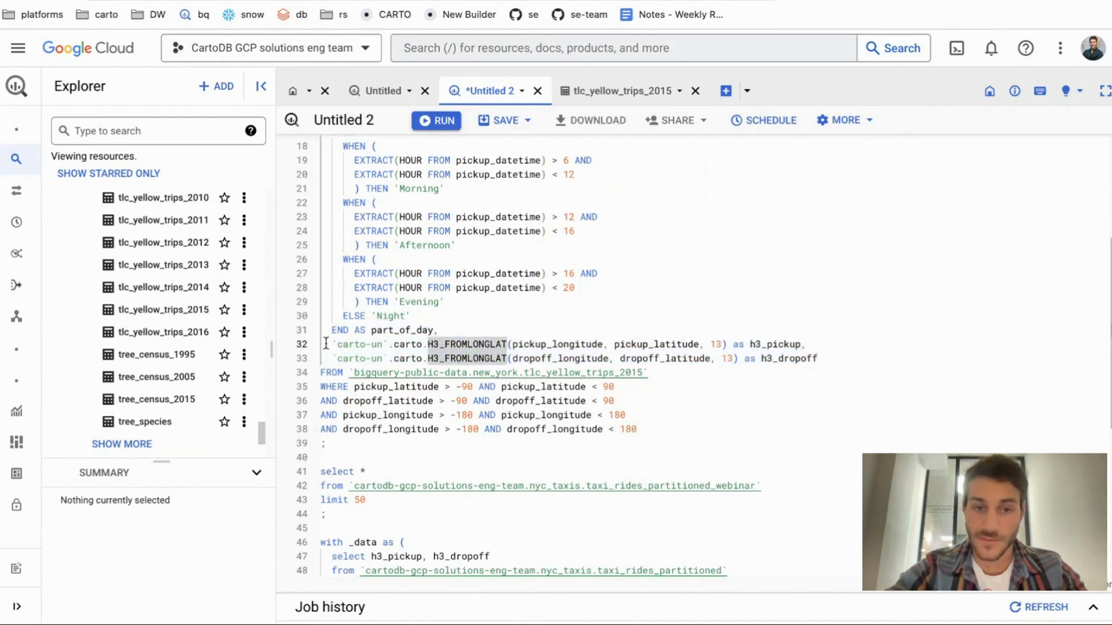
pyautogui.moveTo(332, 344); pyautogui.dragTo(384, 344)
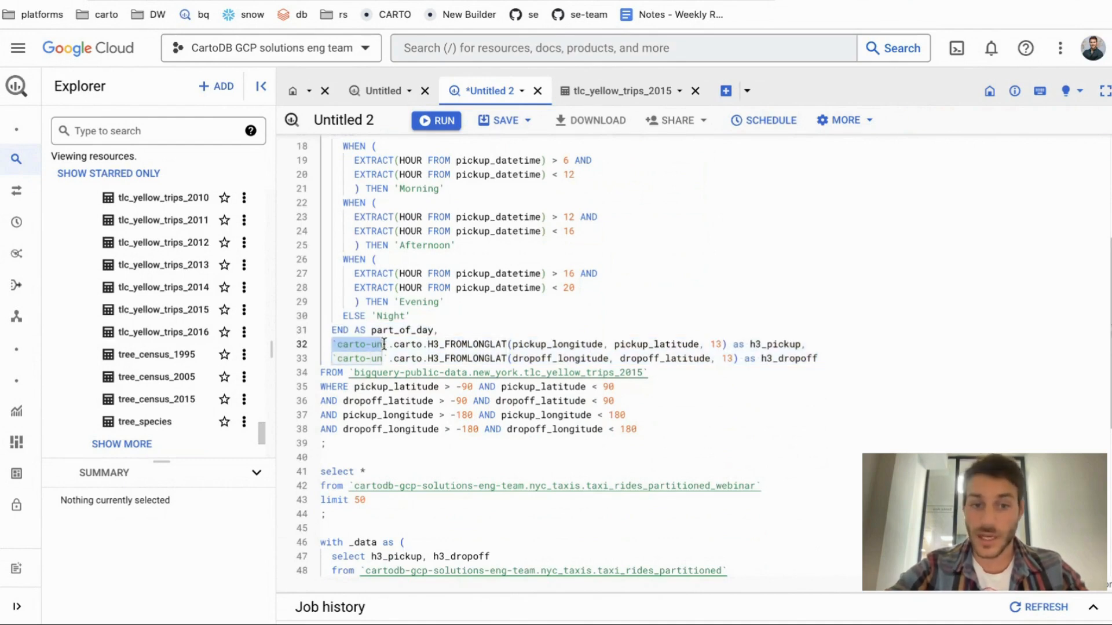
pyautogui.click(461, 344)
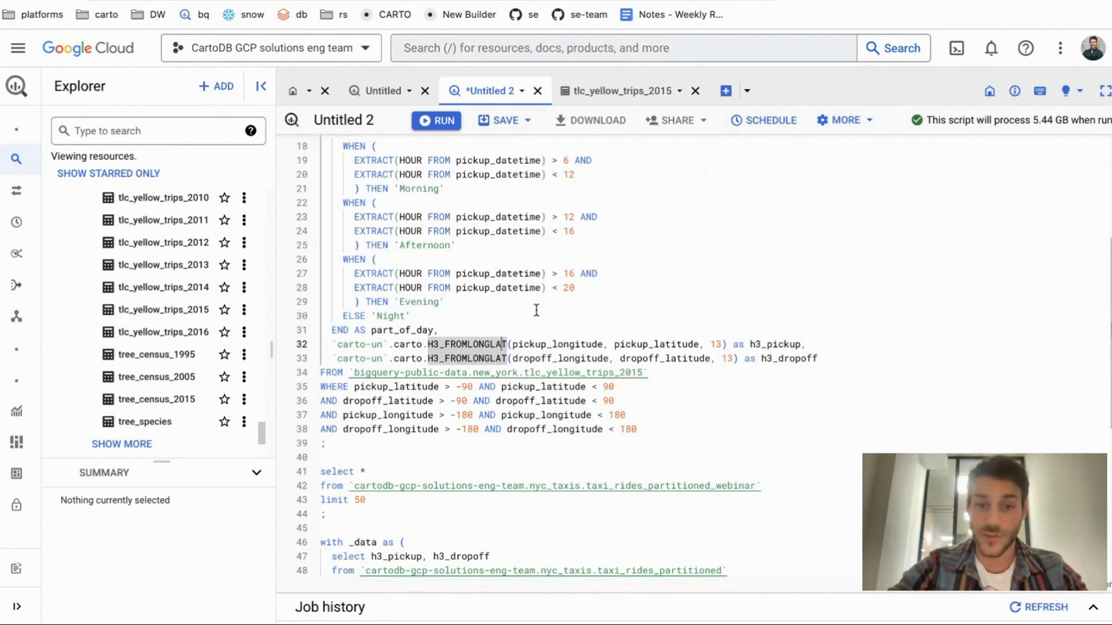
pyautogui.click(536, 313)
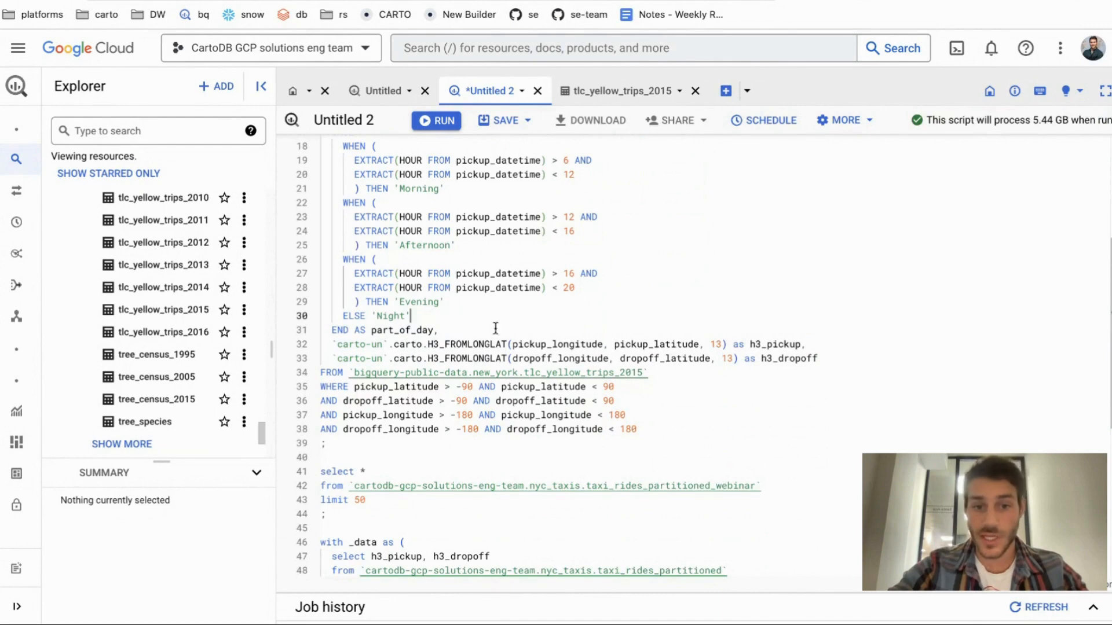
pyautogui.click(467, 343)
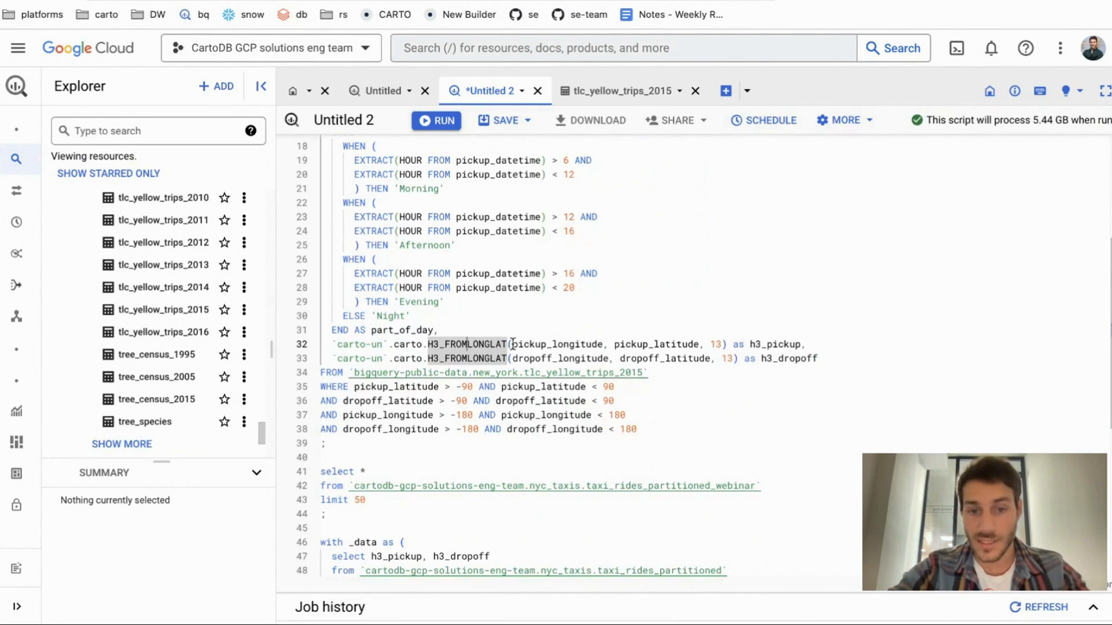
# Examine the pickup longitude, pickup latitude and resolution 13 arguments passed to H3_FROMLONGLAT for the h3_pickup column
pyautogui.moveTo(512, 344); pyautogui.dragTo(722, 344)
pyautogui.click(707, 344)
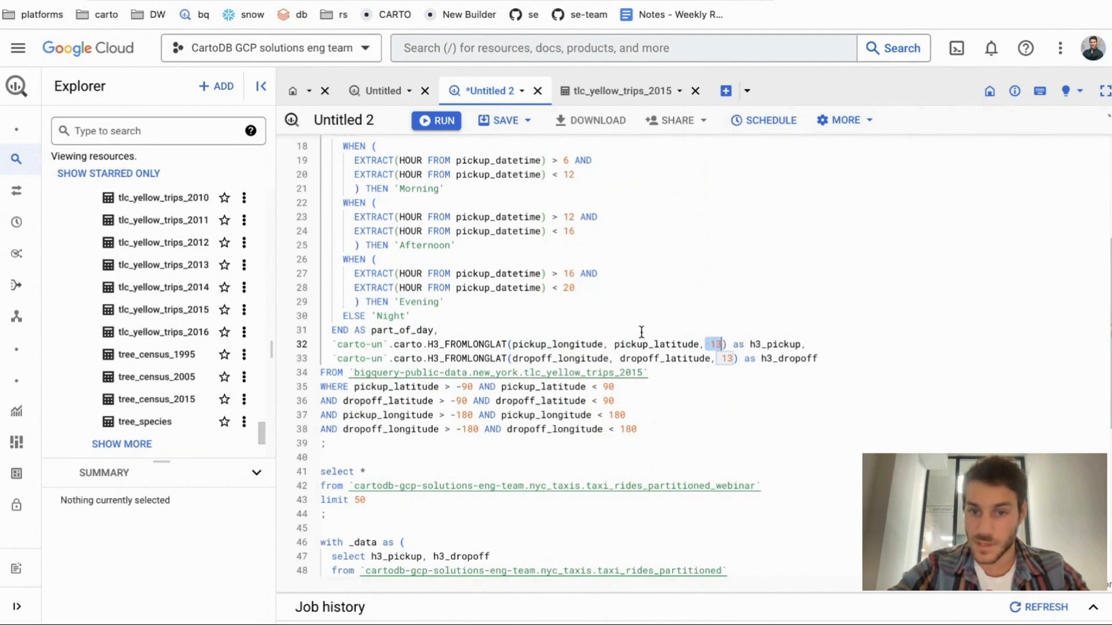
pyautogui.scroll(-1, 640, 332)
pyautogui.click(640, 333)
pyautogui.moveTo(467, 317); pyautogui.dragTo(727, 312)
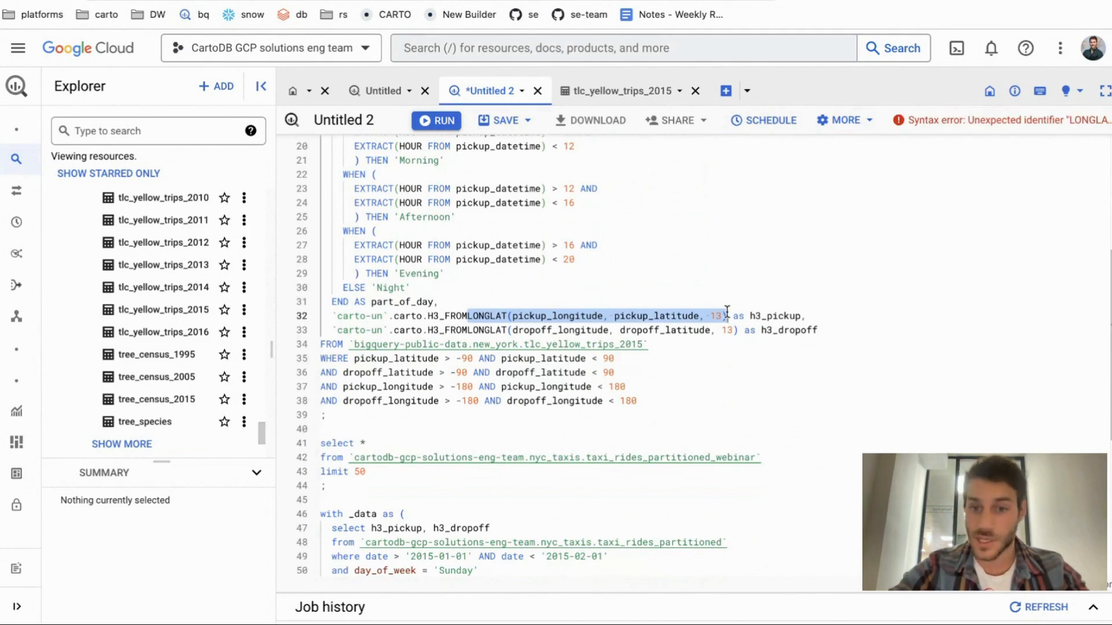
pyautogui.click(727, 312)
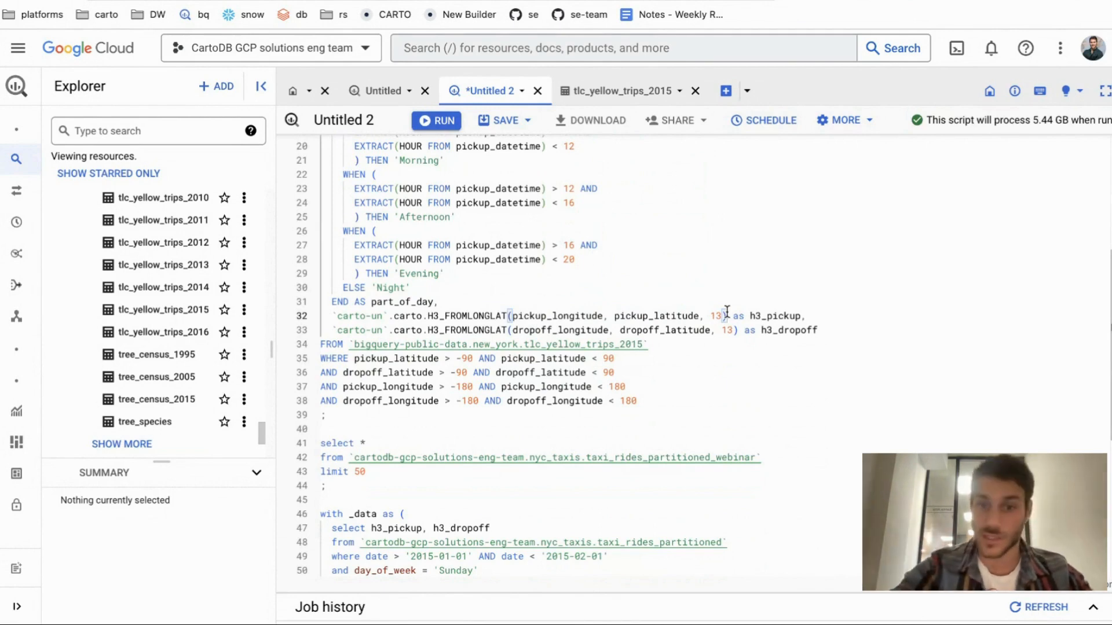
# Review the carto-un H3_FROMLONGLAT function reference on the pickup line, from its coordinate inputs to its resolution value
pyautogui.scroll(-1, 727, 311)
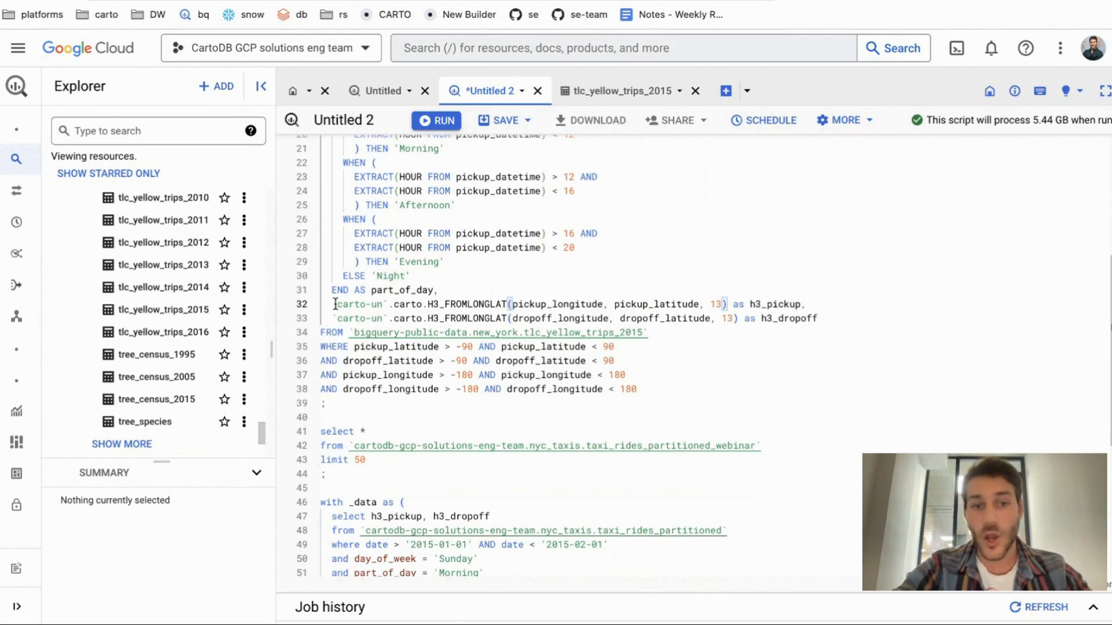
pyautogui.moveTo(502, 306); pyautogui.dragTo(701, 306)
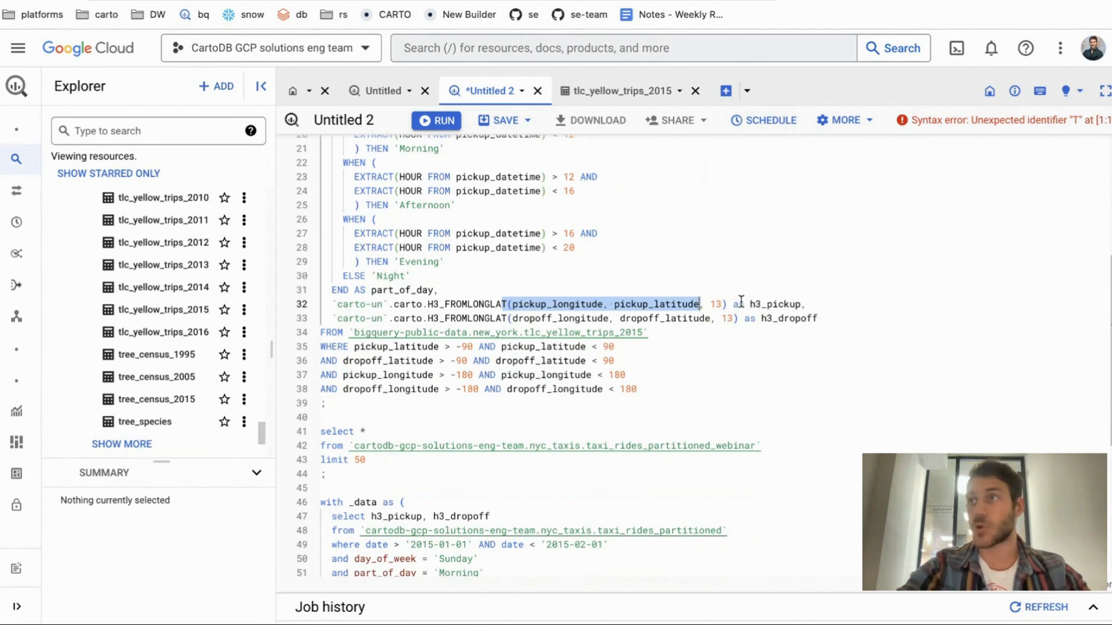
pyautogui.moveTo(333, 304); pyautogui.dragTo(580, 301)
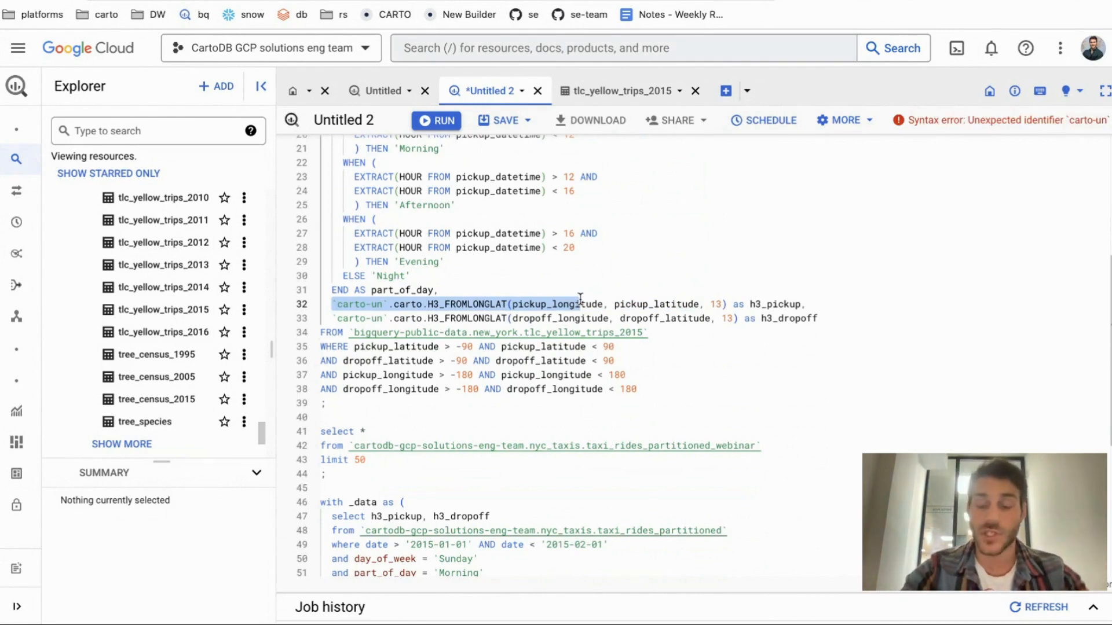
pyautogui.click(580, 299)
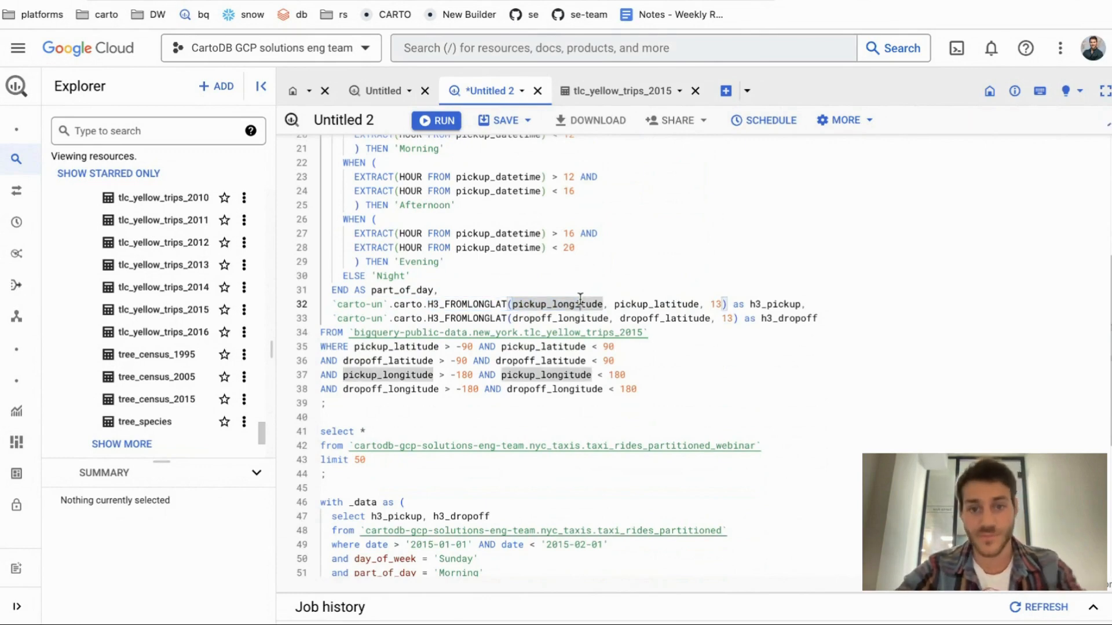
pyautogui.click(552, 294)
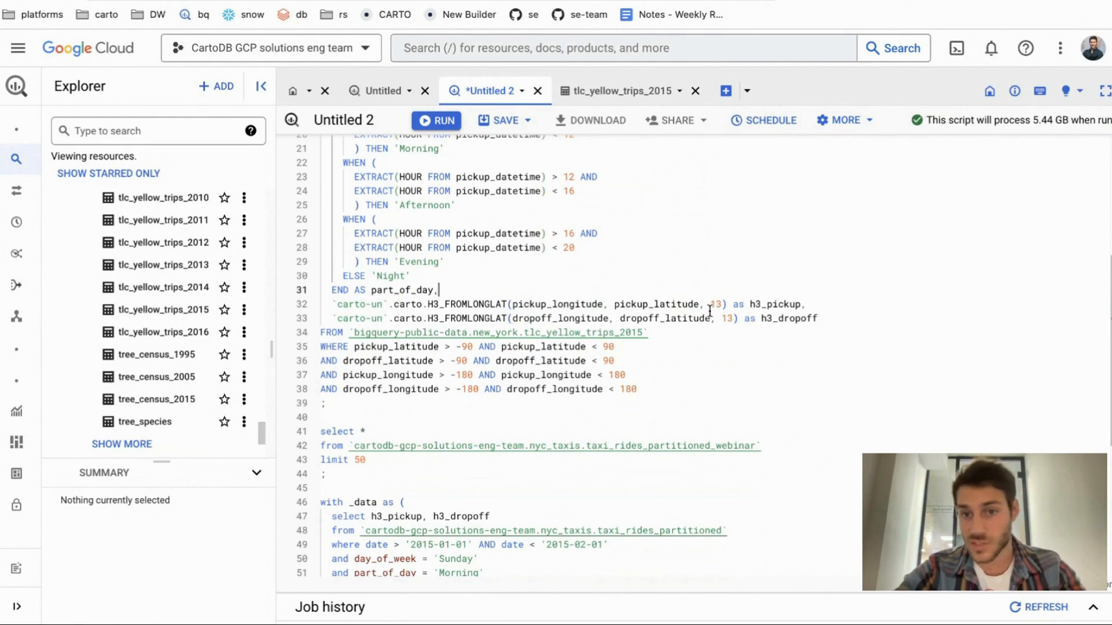
pyautogui.moveTo(711, 305); pyautogui.dragTo(721, 305)
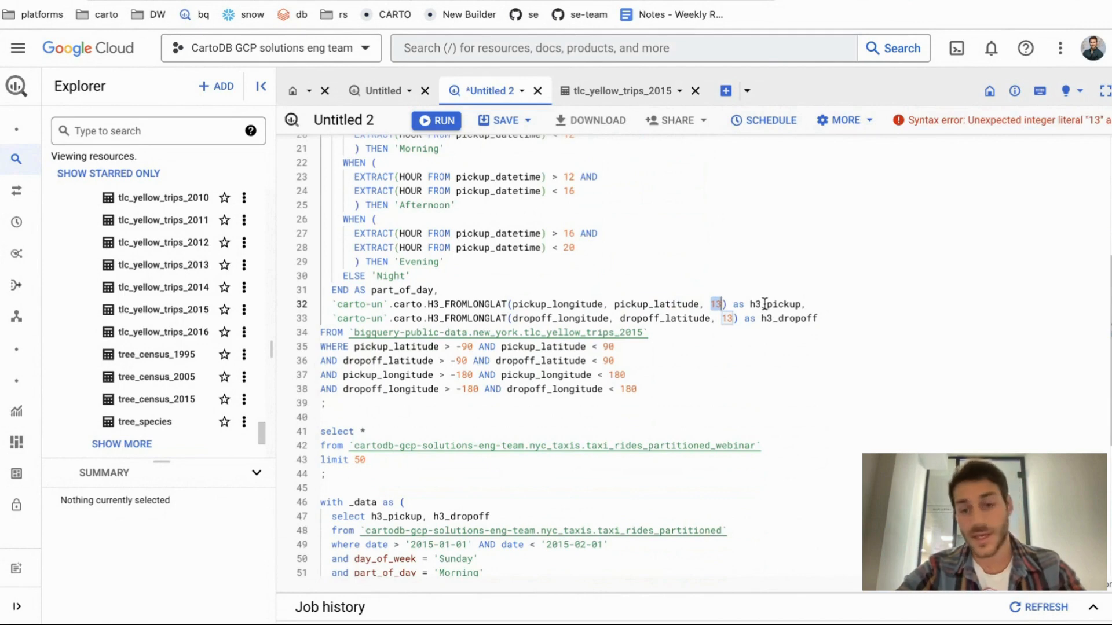
# Examine the h3_pickup and h3_dropoff aliases and the WHERE conditions limiting latitudes to ±90 and longitudes to ±180
pyautogui.click(766, 304)
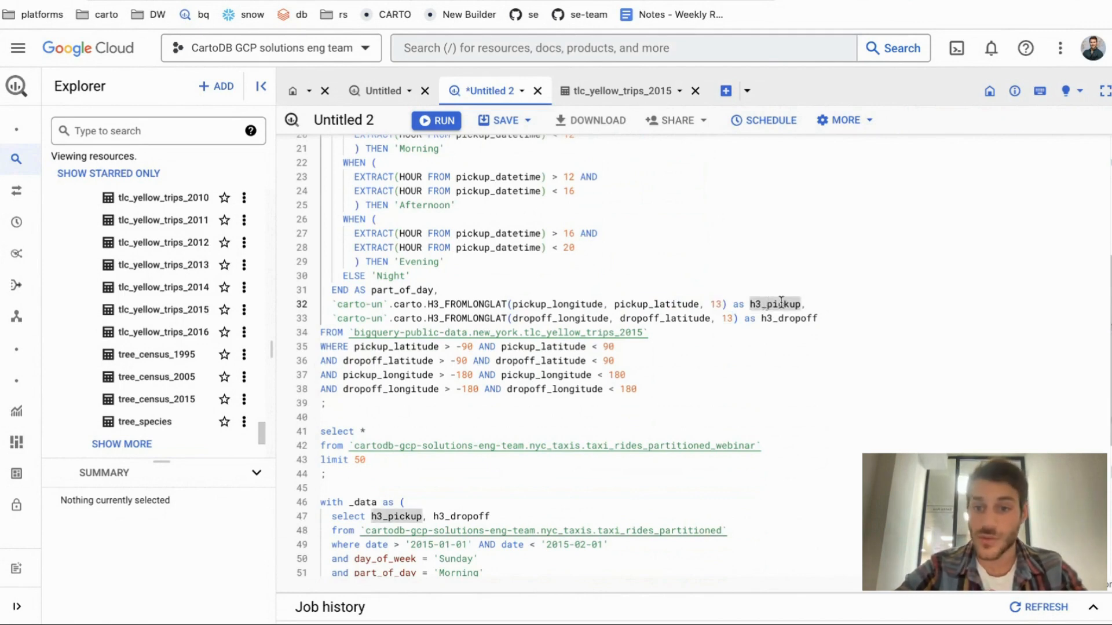
pyautogui.doubleClick(788, 319)
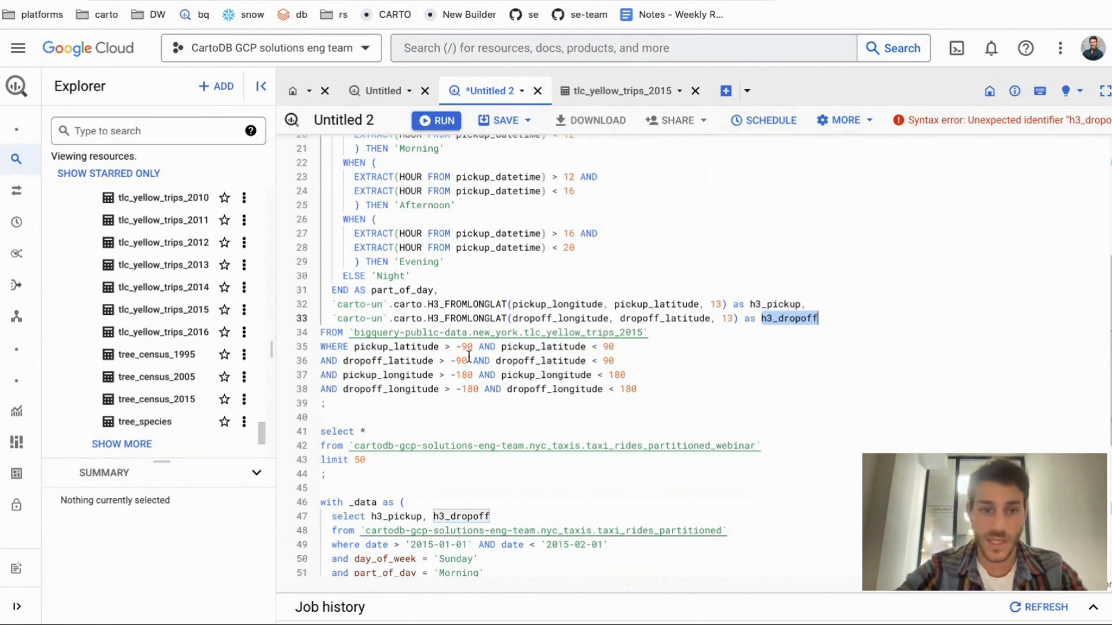
pyautogui.moveTo(645, 385); pyautogui.dragTo(315, 344)
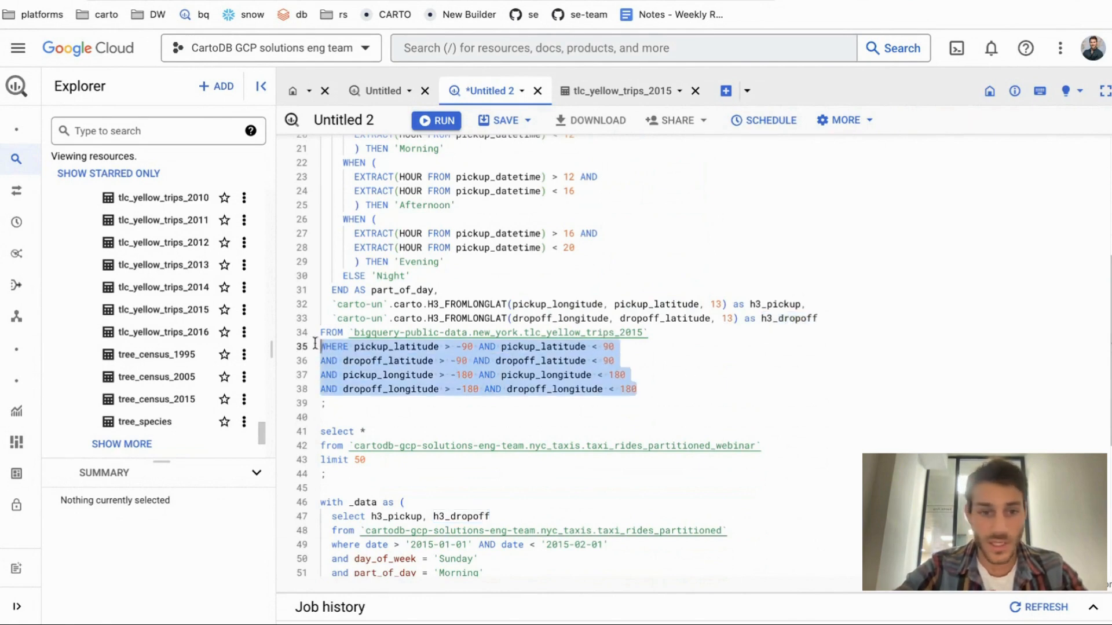
pyautogui.click(496, 408)
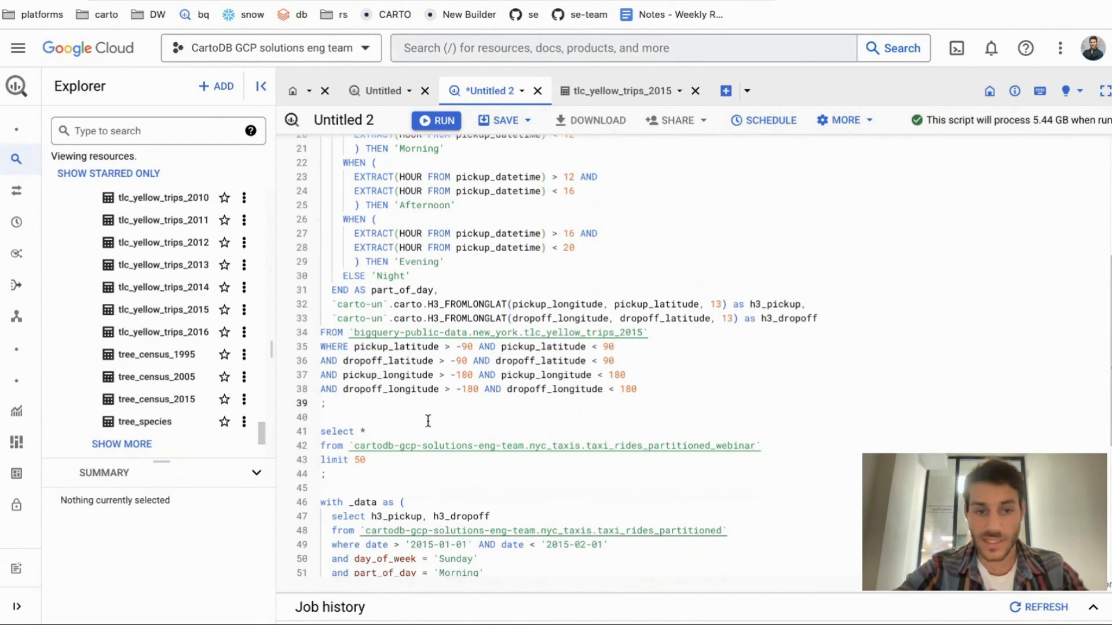
# Run only the select * statement on taxi_rides_partitioned_webinar with its limit of 50 rows
pyautogui.scroll(-3, 428, 421)
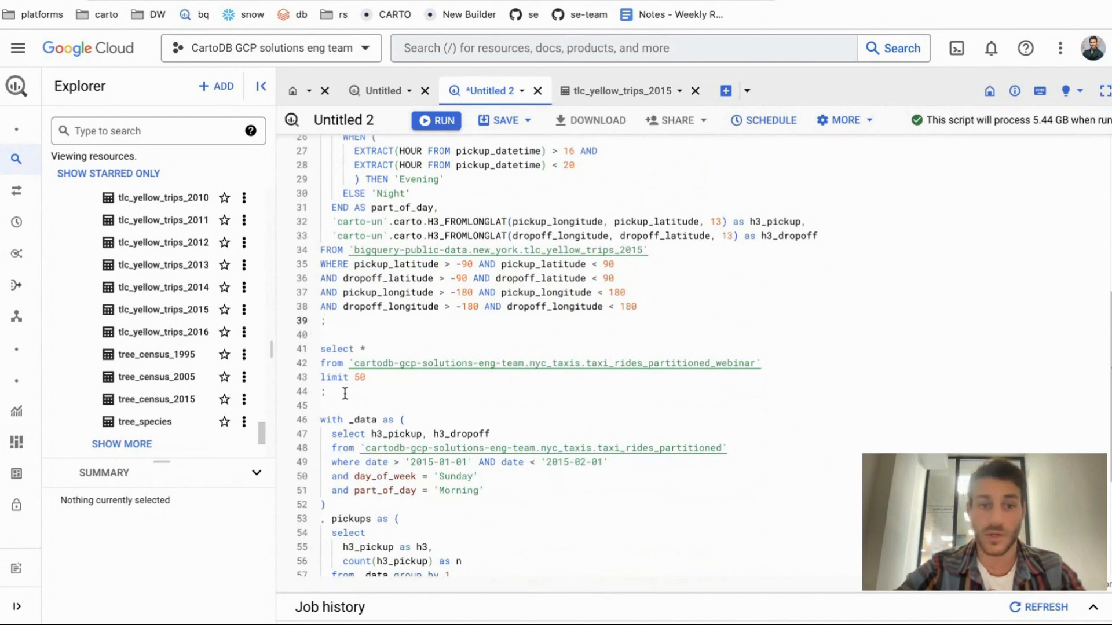
pyautogui.moveTo(344, 394); pyautogui.dragTo(292, 348)
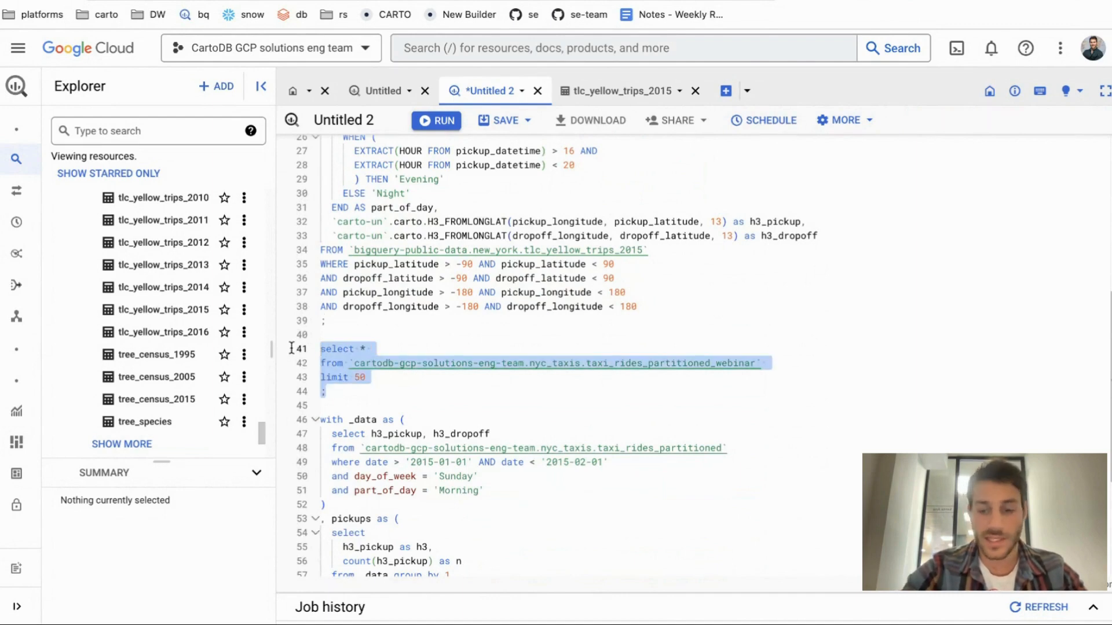
pyautogui.press('Return')
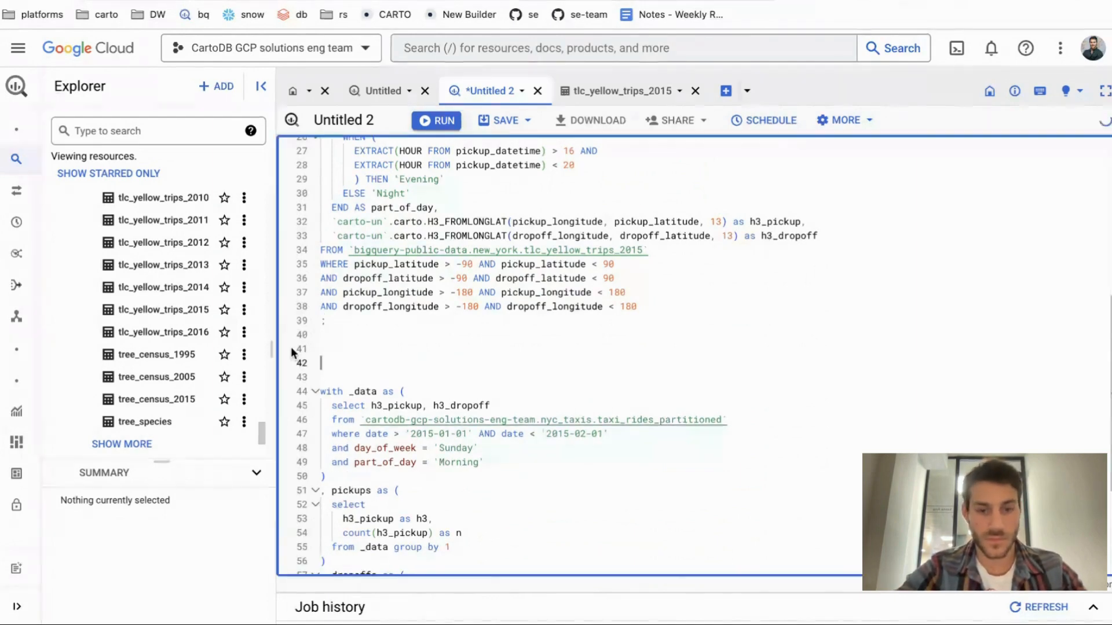
pyautogui.hotkey('ctrl', 'z')
pyautogui.press('super+Return')
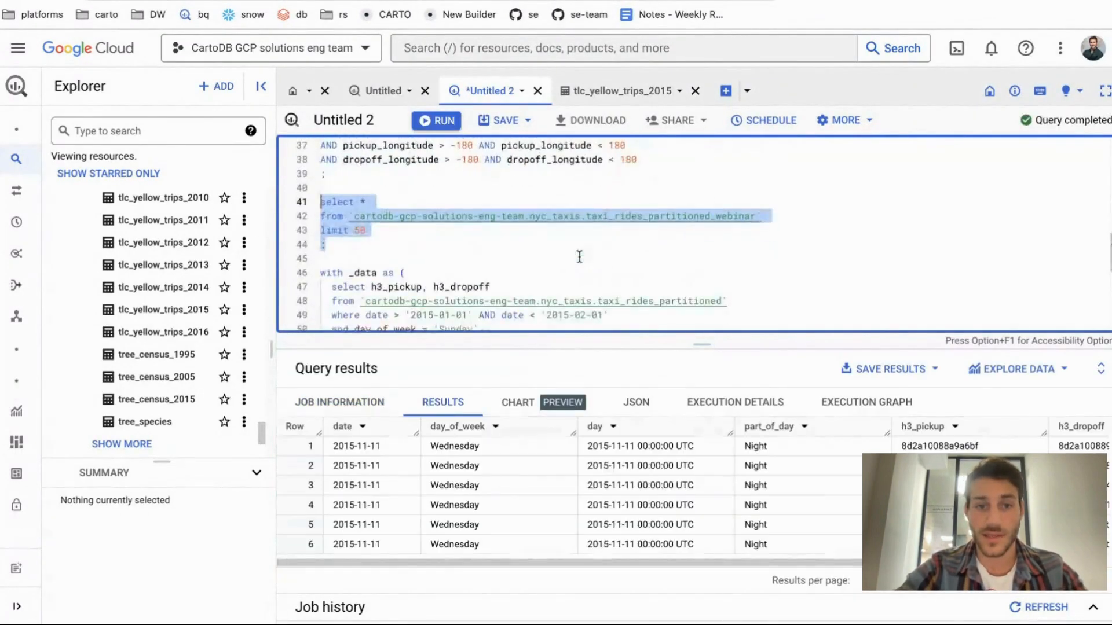
# Enlarge the query results and examine the date, day_of_week, part_of_day, h3_pickup and h3_dropoff columns
pyautogui.click(396, 231)
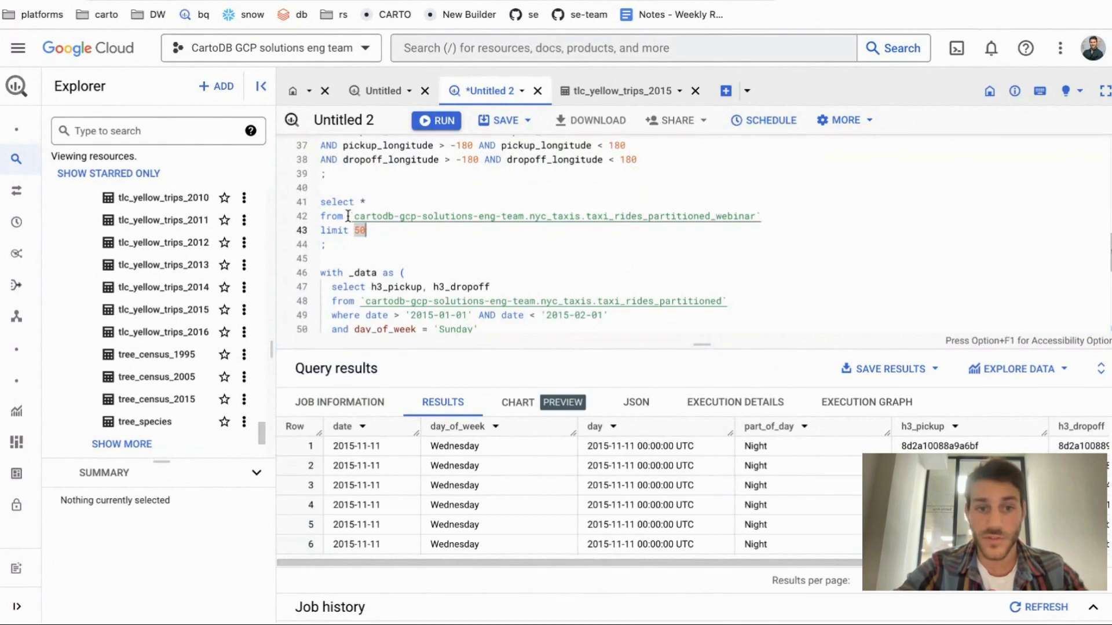
pyautogui.moveTo(349, 217); pyautogui.dragTo(762, 218)
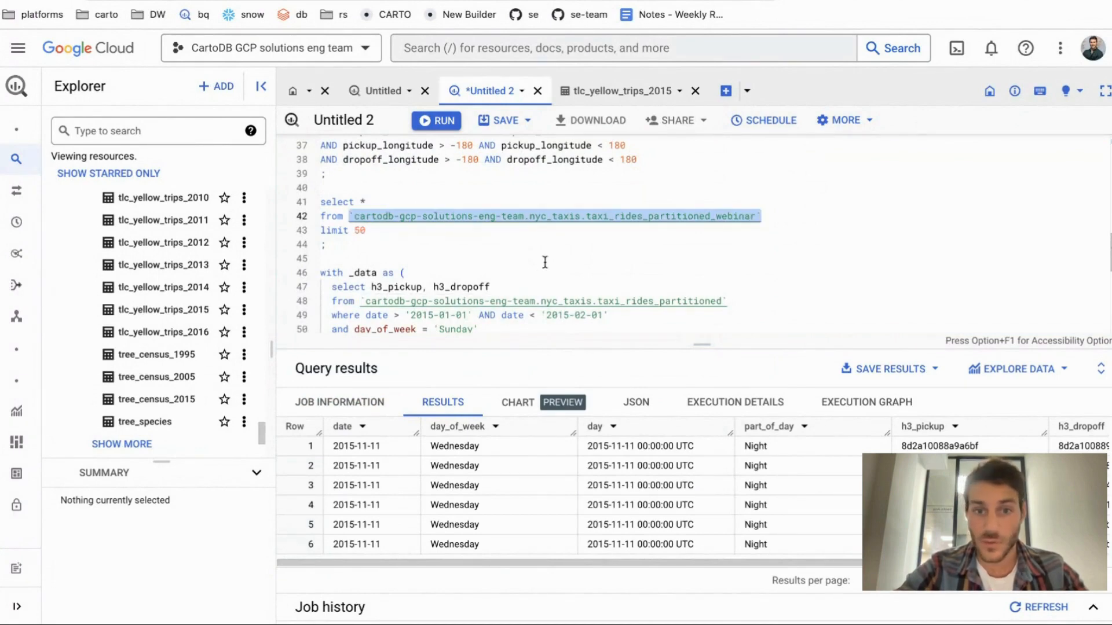
pyautogui.moveTo(711, 344); pyautogui.dragTo(711, 302)
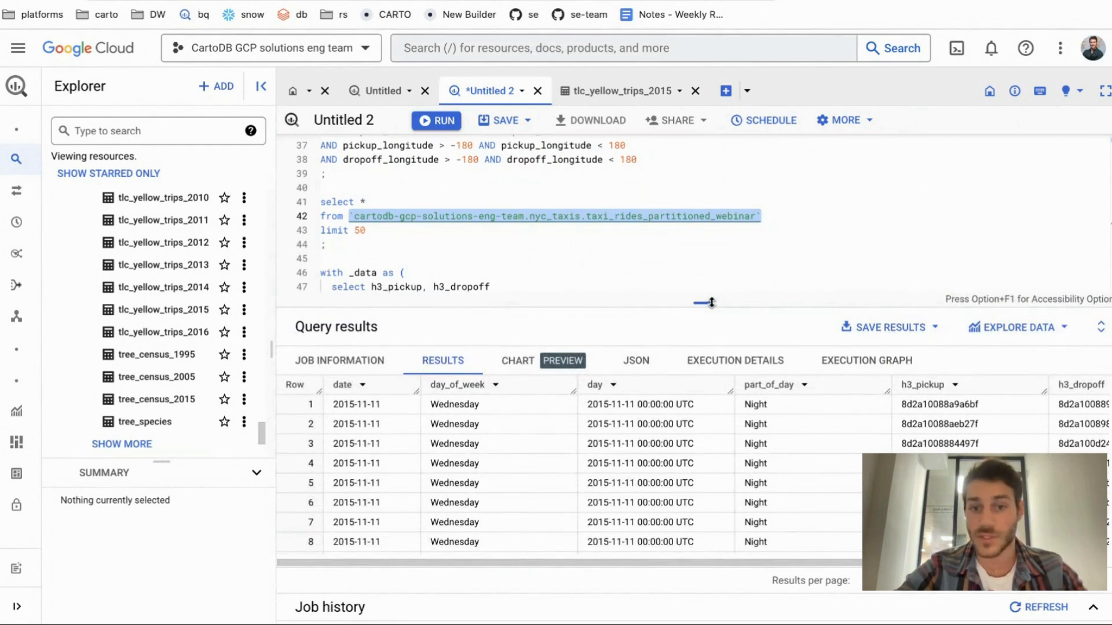
pyautogui.click(363, 442)
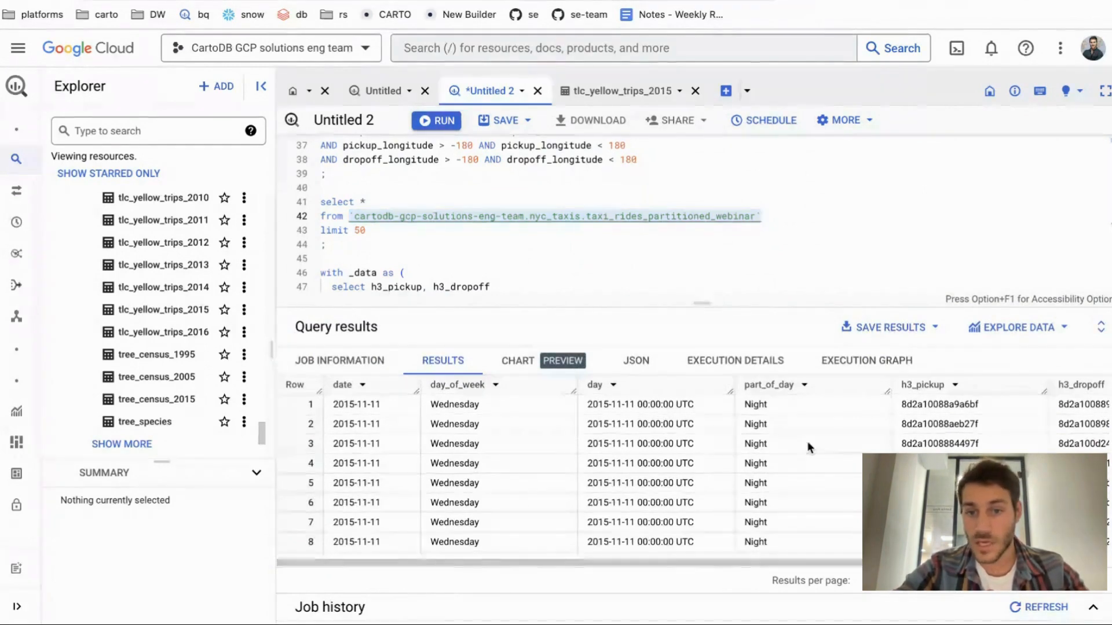
pyautogui.hscroll(3, 807, 446)
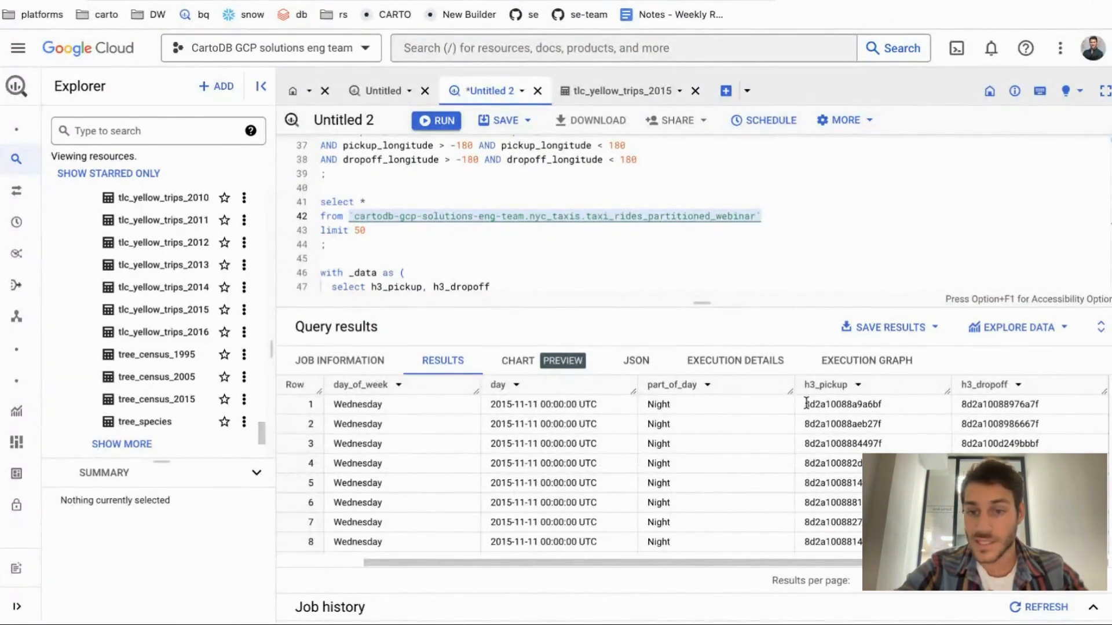
pyautogui.moveTo(803, 404); pyautogui.dragTo(901, 402)
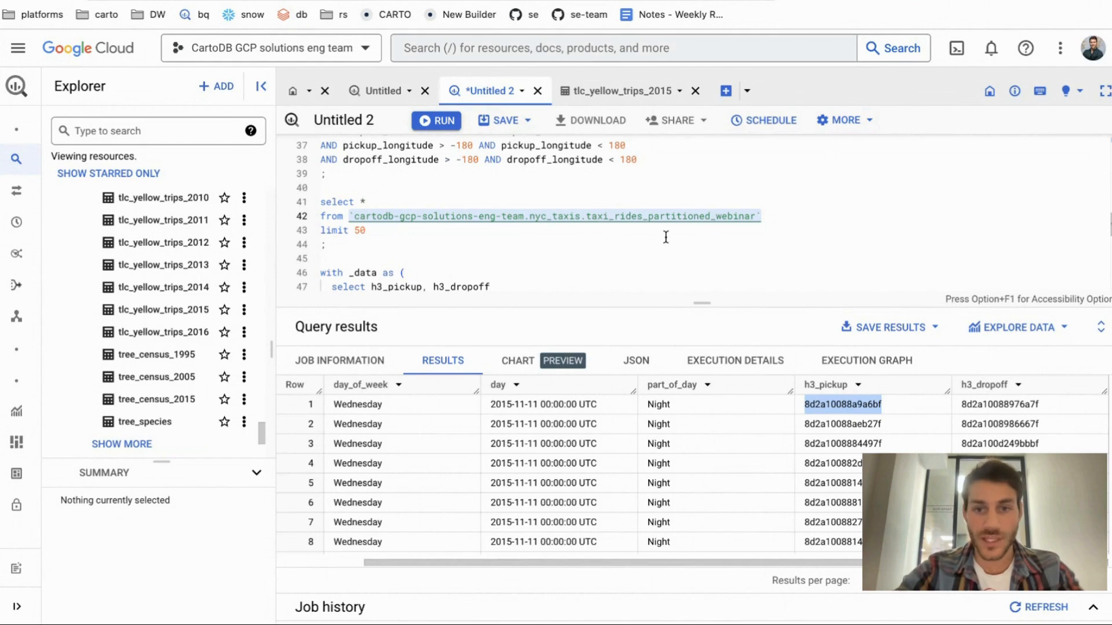
# Open the details of the taxi_rides_partitioned_webinar table and check its total logical bytes and number of rows
pyautogui.keyDown('super'); pyautogui.click(686, 217); pyautogui.keyUp('super')
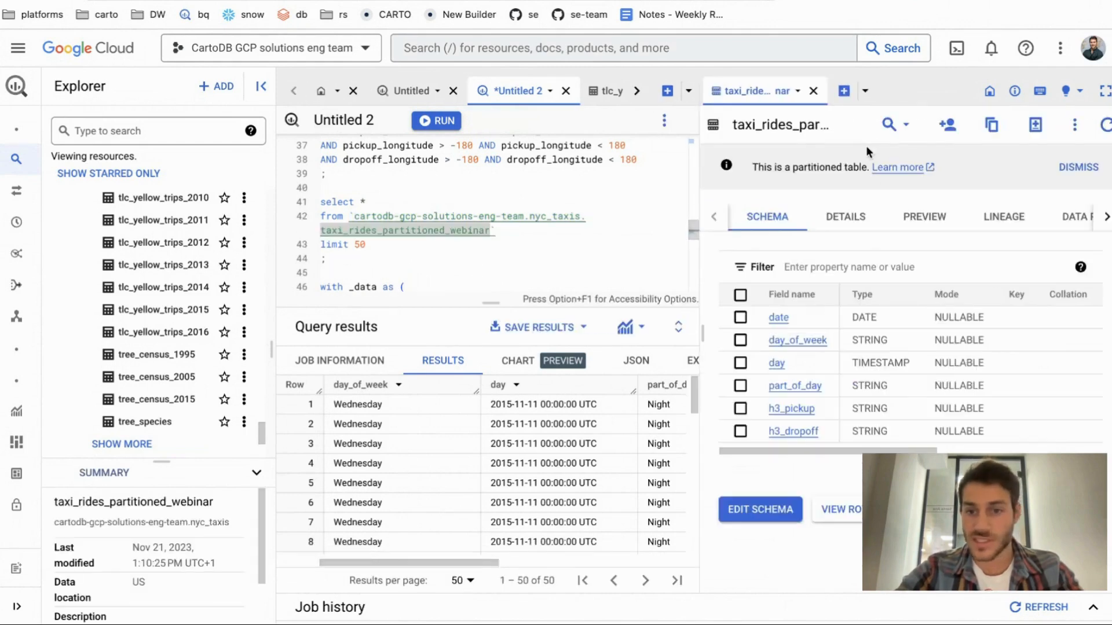
pyautogui.click(843, 217)
pyautogui.scroll(-6, 836, 389)
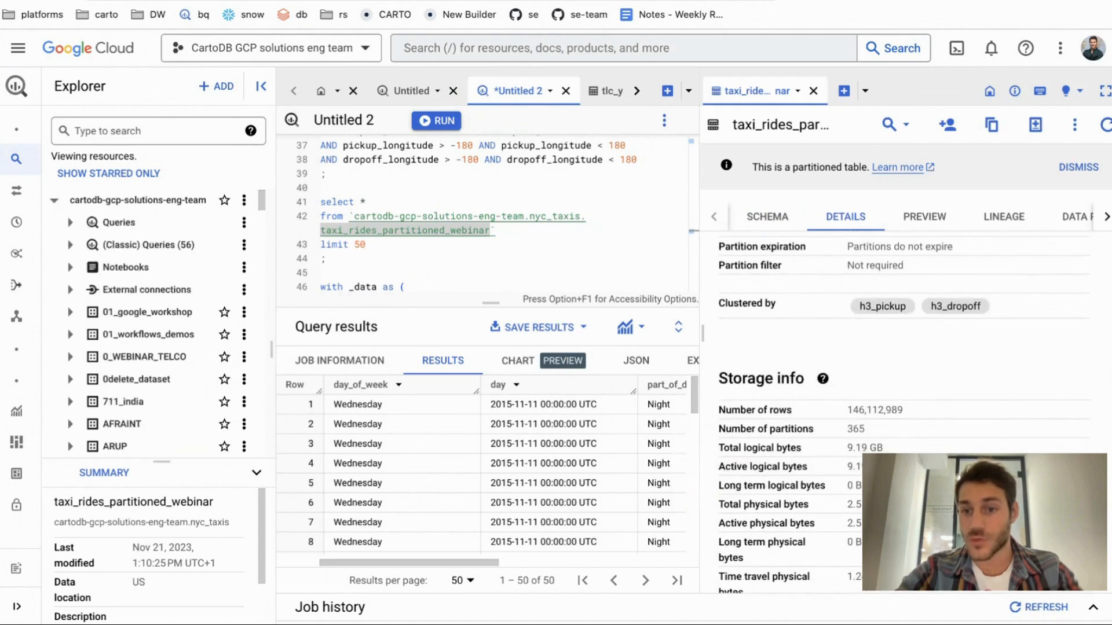
pyautogui.moveTo(844, 447); pyautogui.dragTo(900, 448)
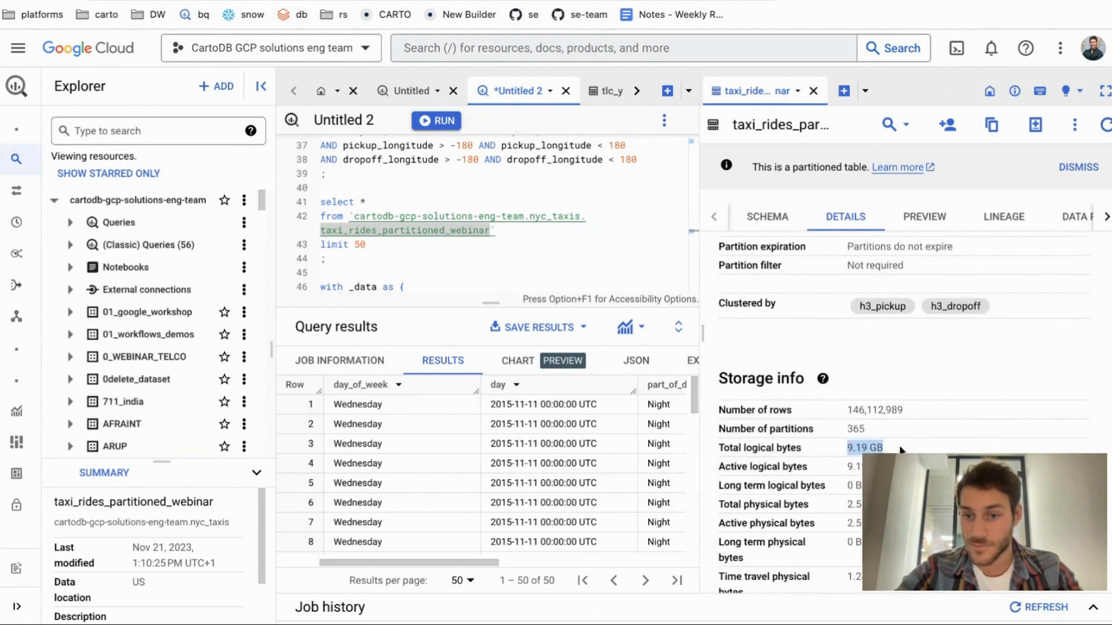
pyautogui.moveTo(846, 409); pyautogui.dragTo(919, 404)
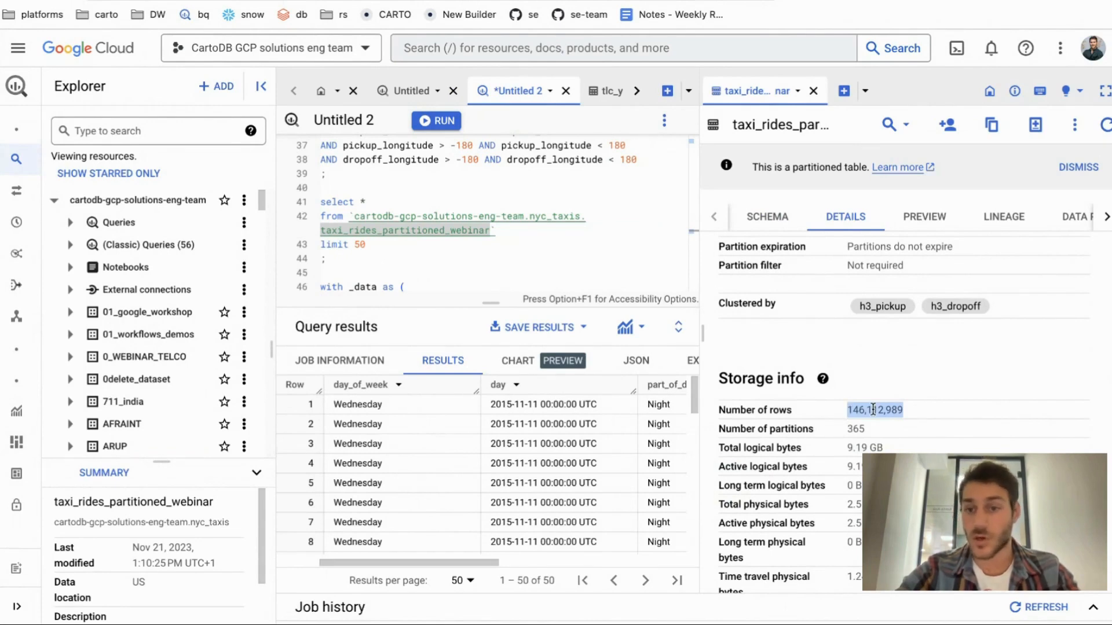
# Close the table details and enlarge the query editor around the with _data statement
pyautogui.click(813, 90)
pyautogui.click(444, 245)
pyautogui.scroll(-2, 452, 243)
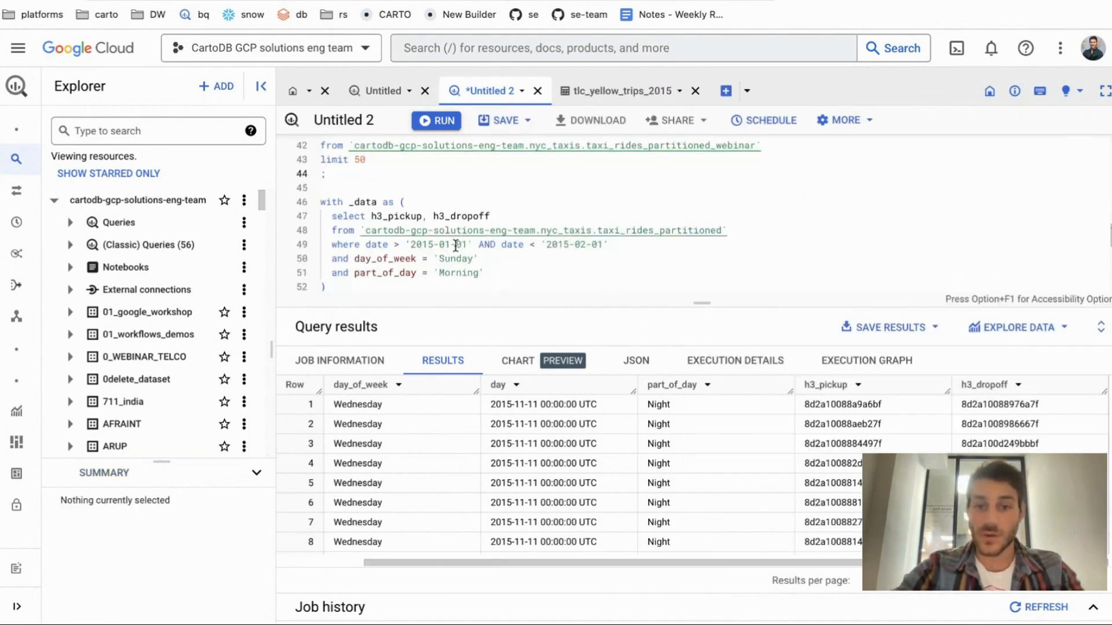
pyautogui.moveTo(702, 300); pyautogui.dragTo(677, 410)
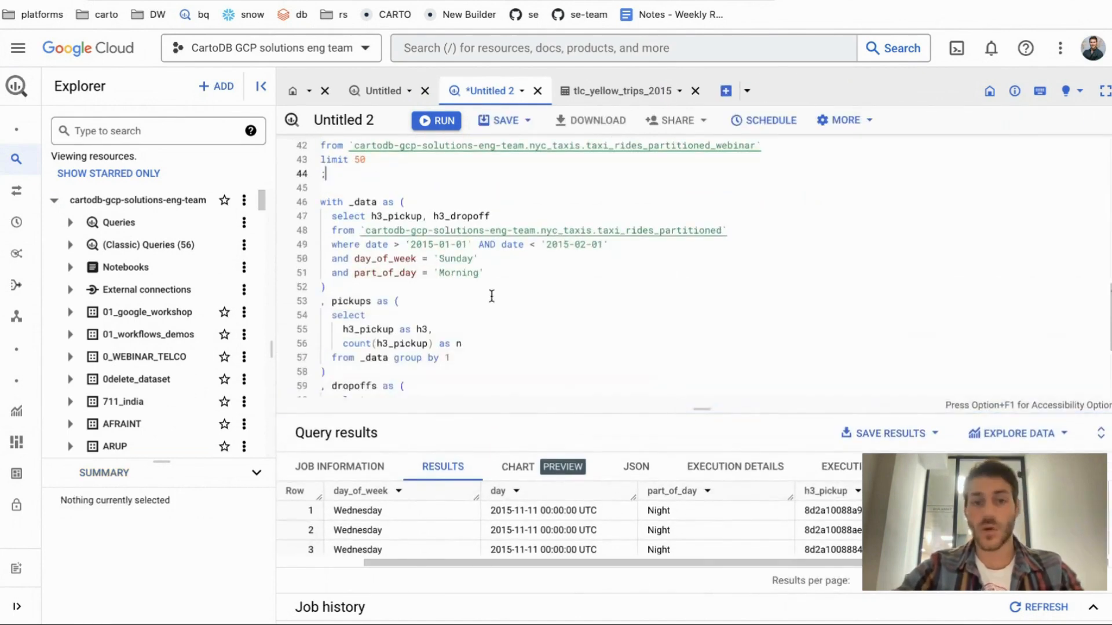
# Examine the _data, pickups and dropoffs subqueries and the final SELECT that joins them to compute pd_norm_diff
pyautogui.scroll(-1, 492, 296)
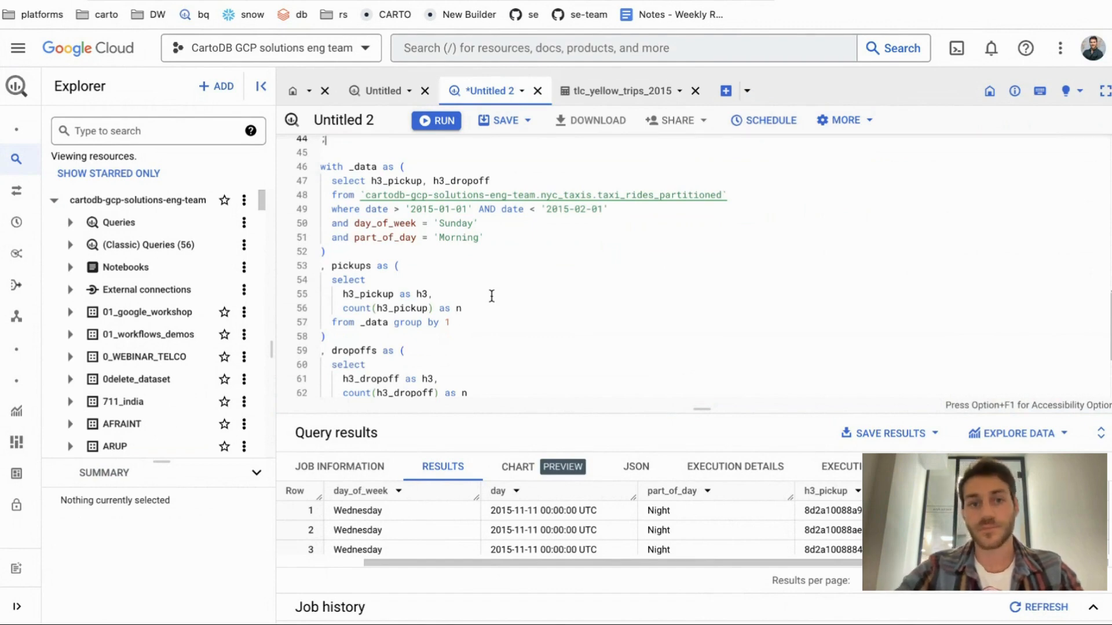
pyautogui.scroll(1, 492, 296)
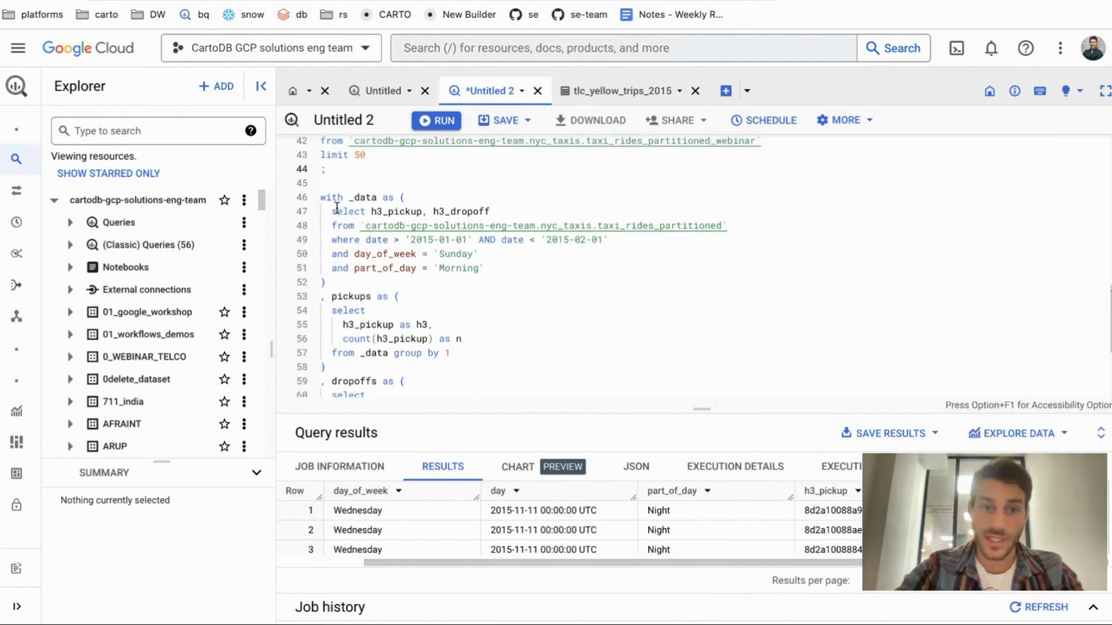
pyautogui.scroll(-5, 347, 210)
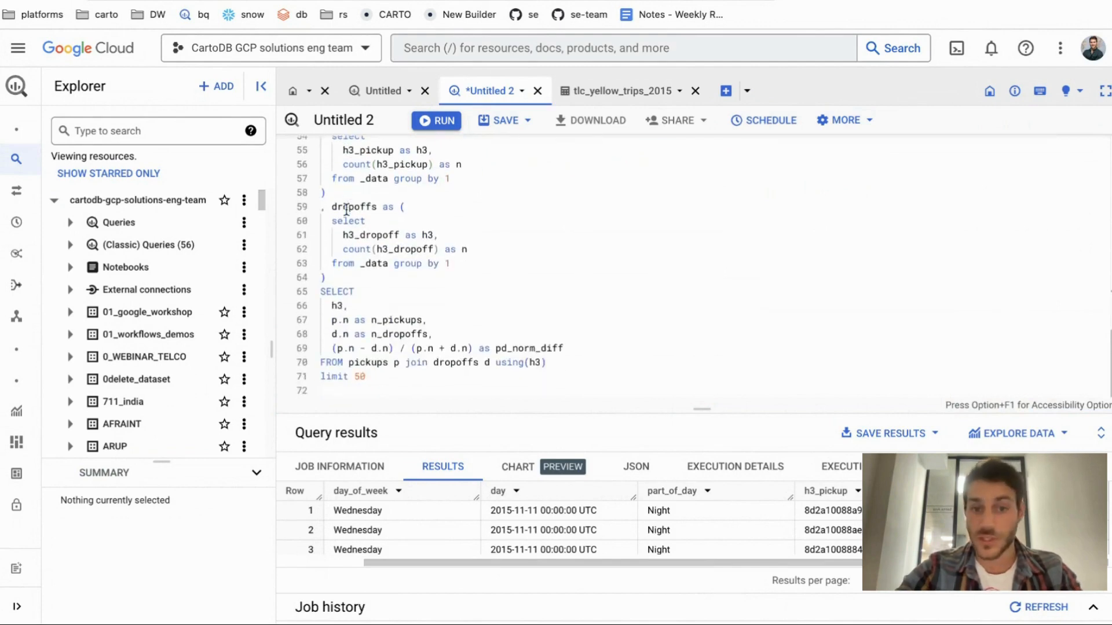
pyautogui.scroll(1, 346, 210)
pyautogui.scroll(3, 346, 210)
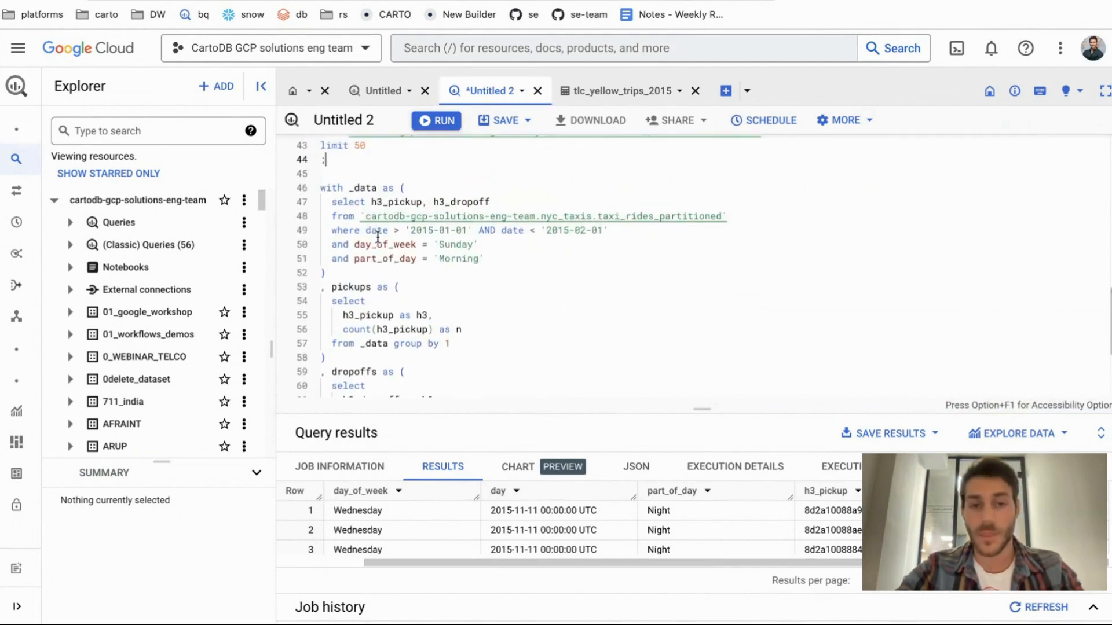
pyautogui.scroll(-1, 378, 236)
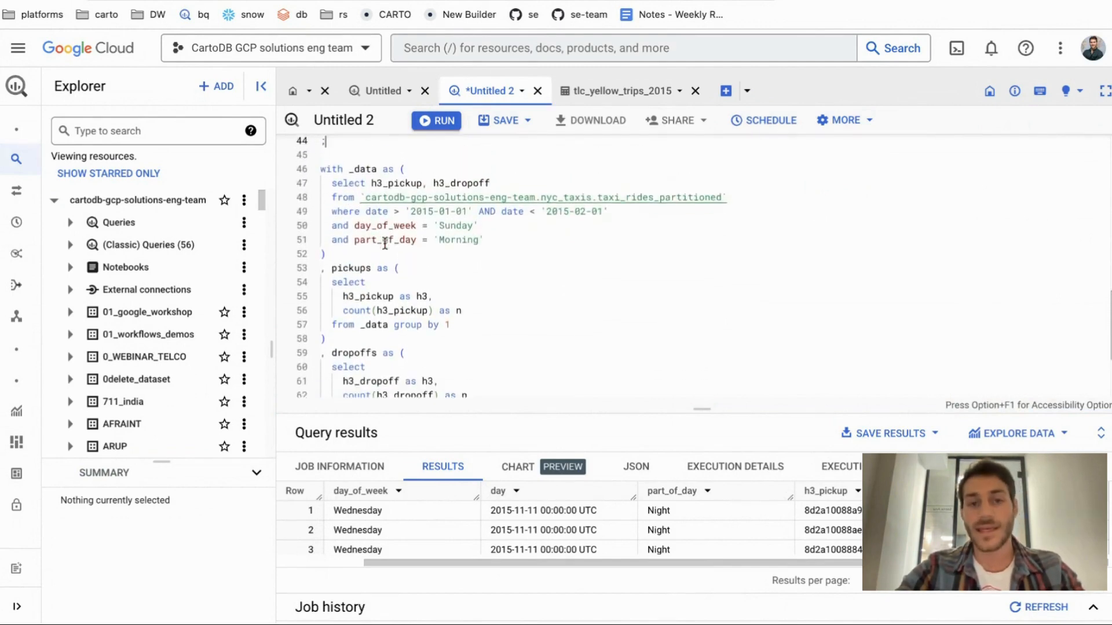
pyautogui.doubleClick(363, 164)
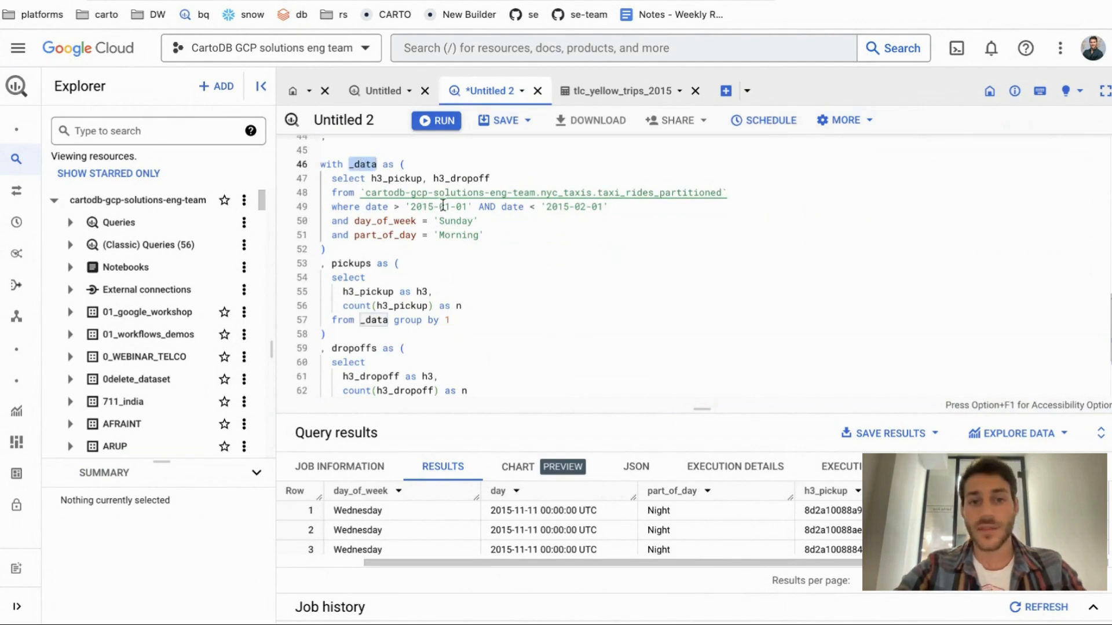
# Examine the date, day_of_week and part_of_day filter conditions in the _data subquery
pyautogui.click(490, 229)
pyautogui.moveTo(505, 237); pyautogui.dragTo(261, 208)
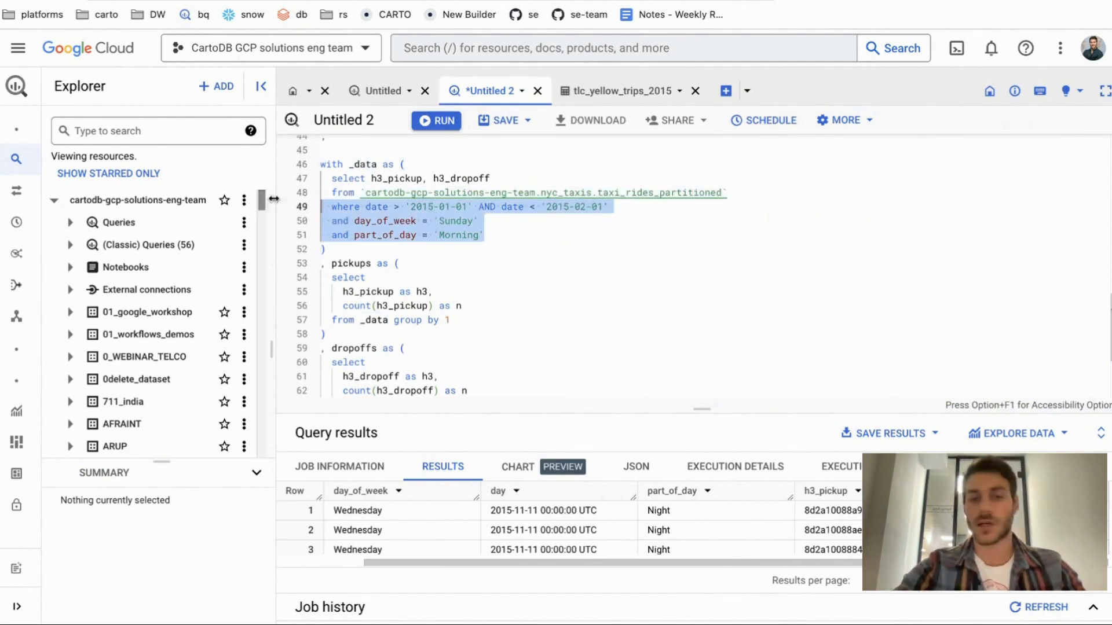
pyautogui.click(567, 243)
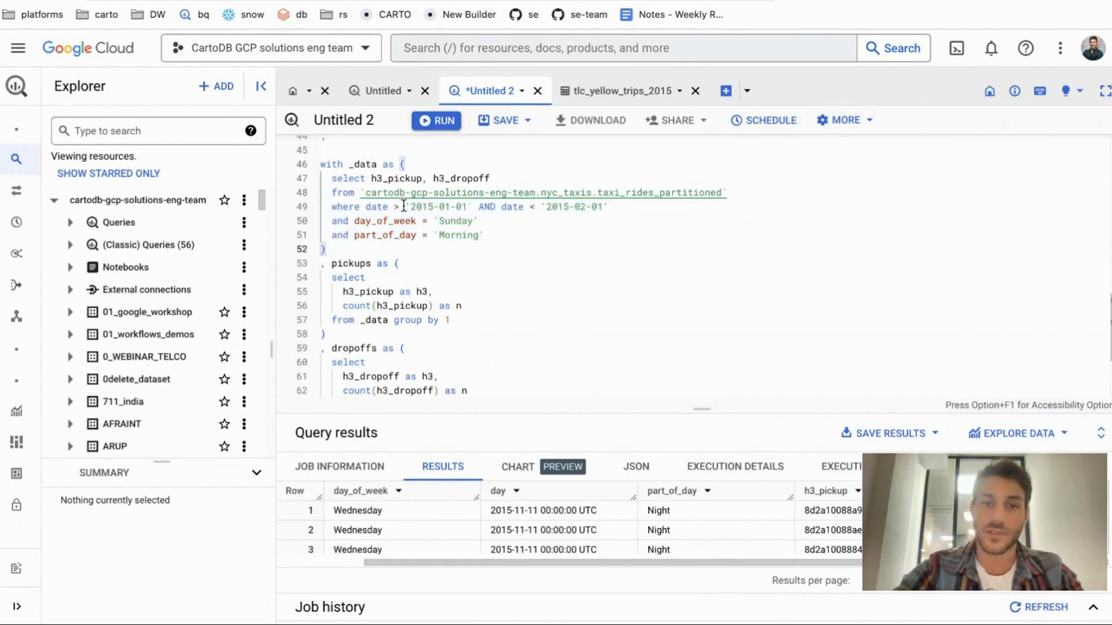
pyautogui.moveTo(404, 206); pyautogui.dragTo(619, 211)
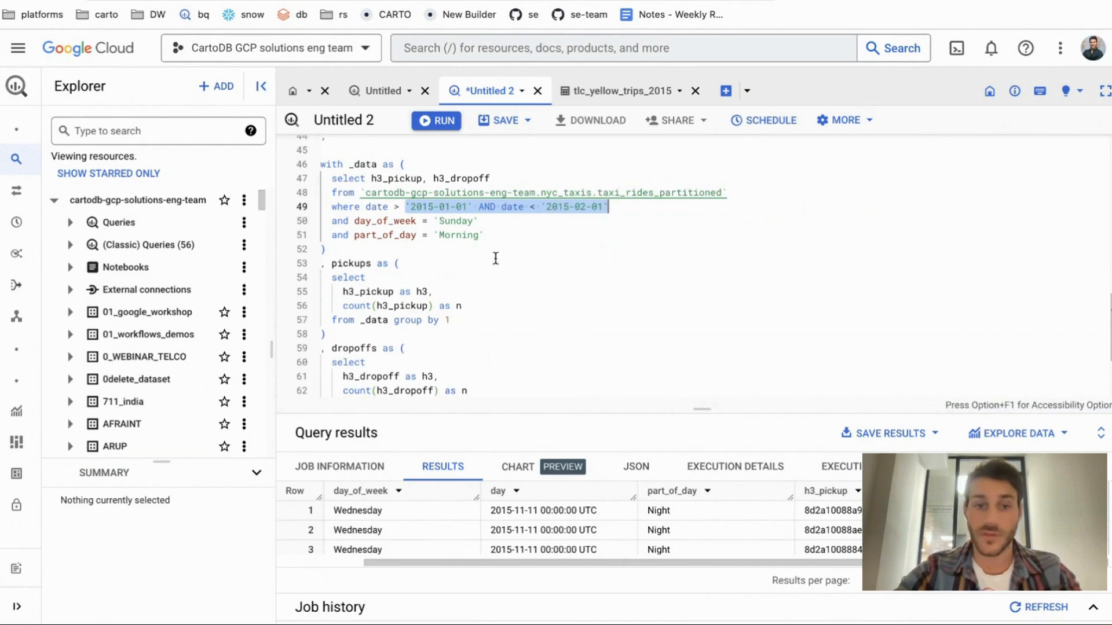
pyautogui.click(521, 251)
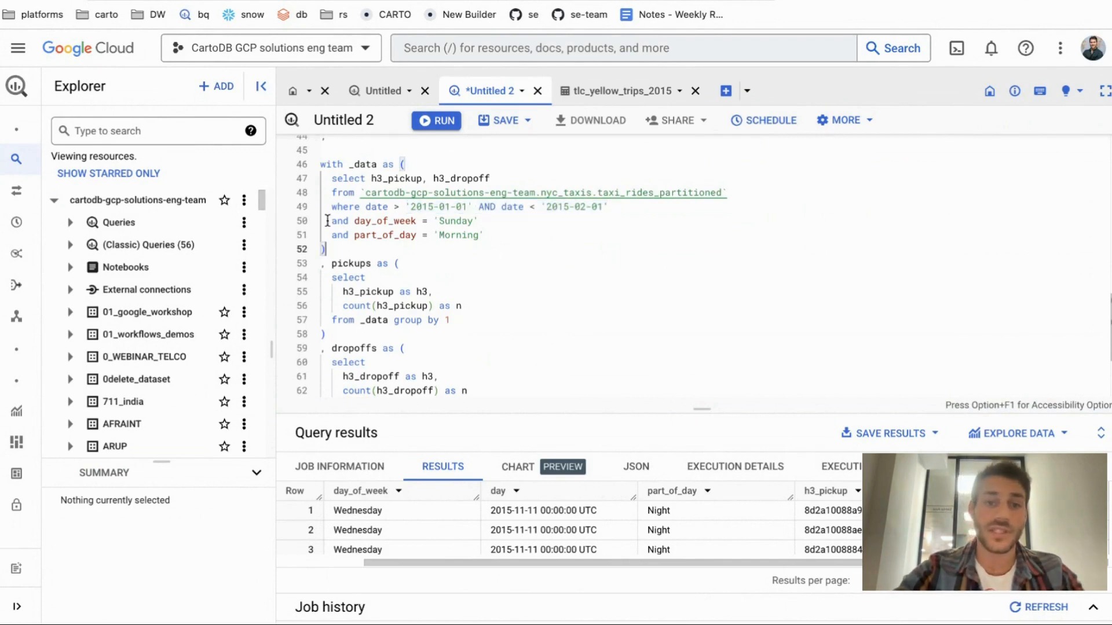
pyautogui.moveTo(327, 221); pyautogui.dragTo(517, 225)
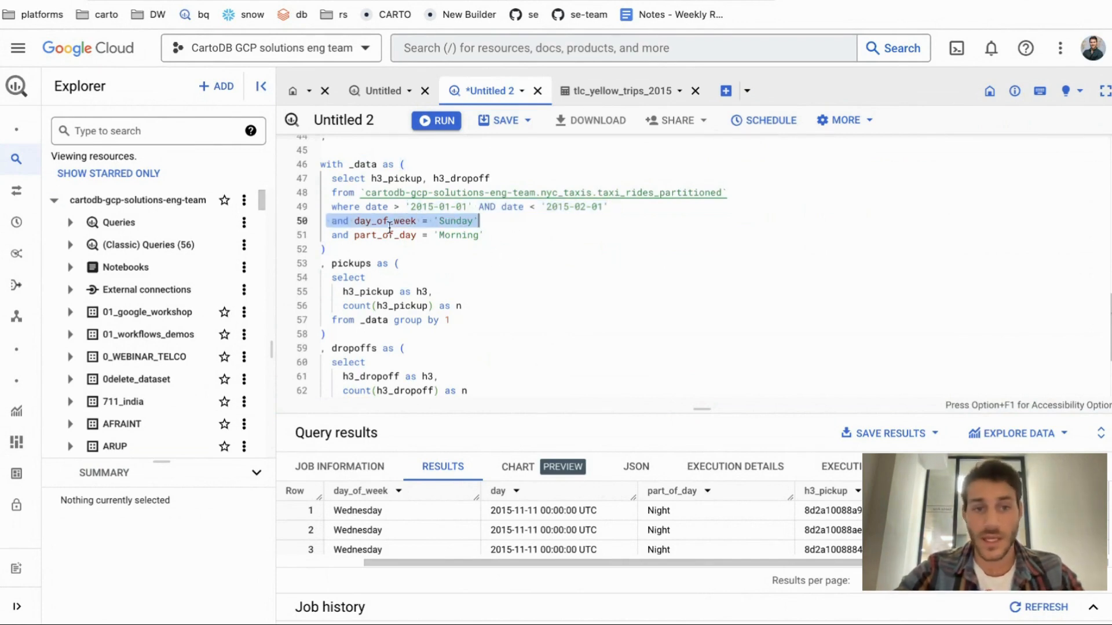
pyautogui.moveTo(325, 235); pyautogui.dragTo(523, 237)
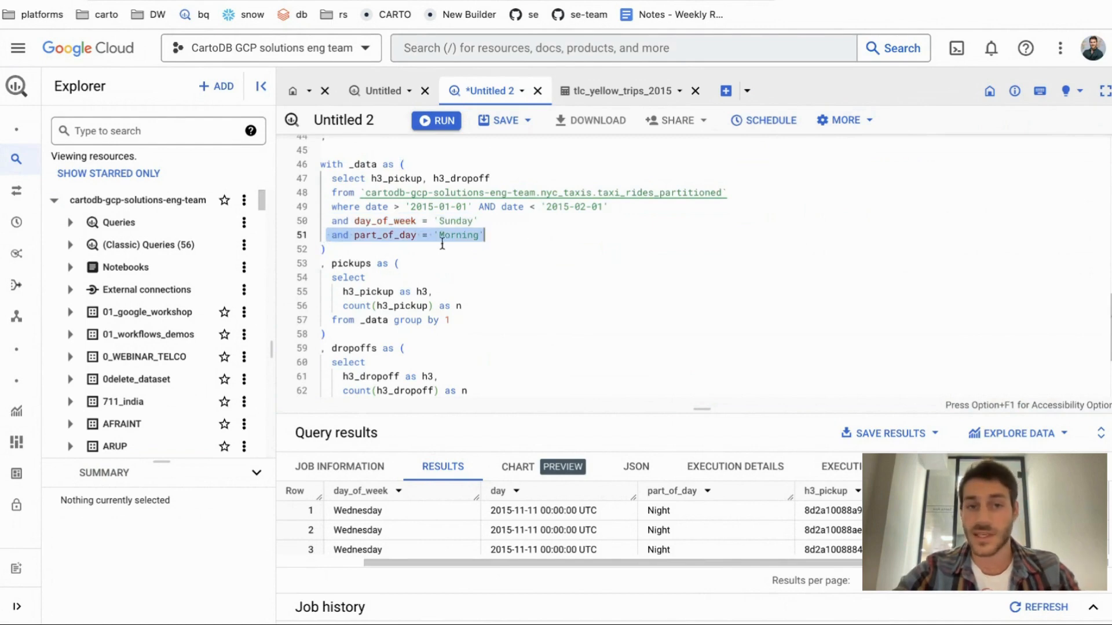
pyautogui.click(423, 248)
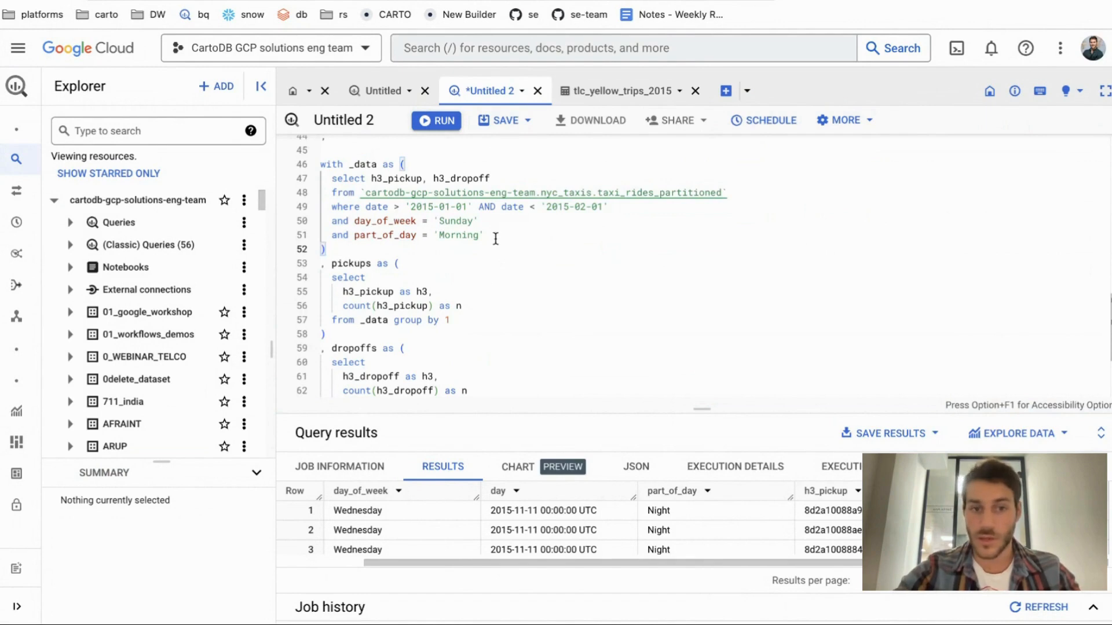
# Examine how the pickups subquery aliases h3_pickup as h3 and counts the pickups per cell
pyautogui.scroll(-1, 496, 239)
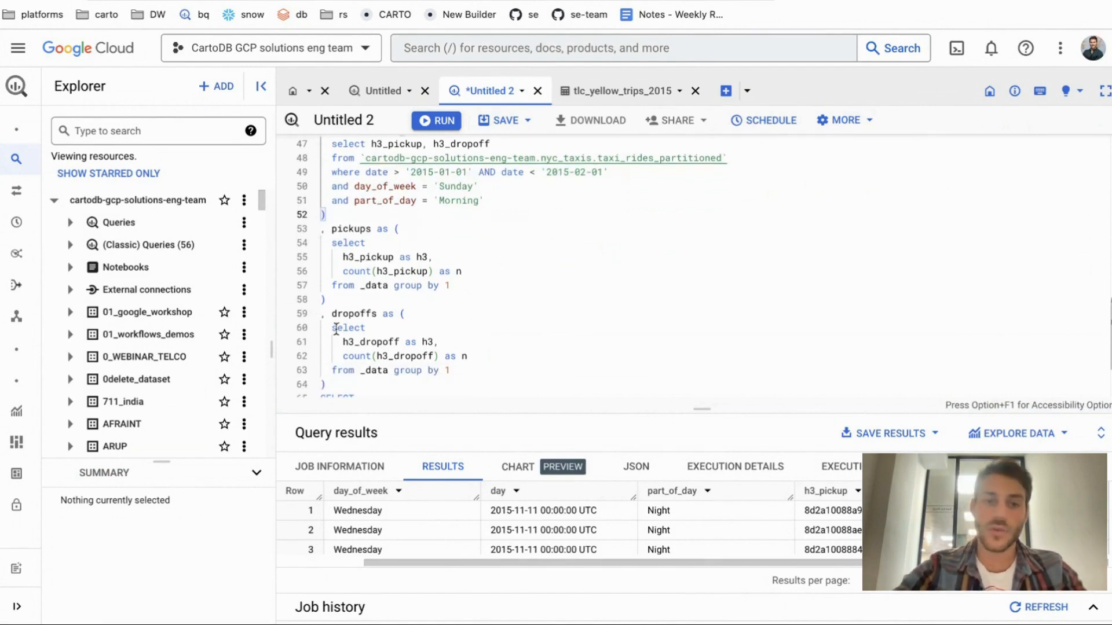
pyautogui.click(355, 233)
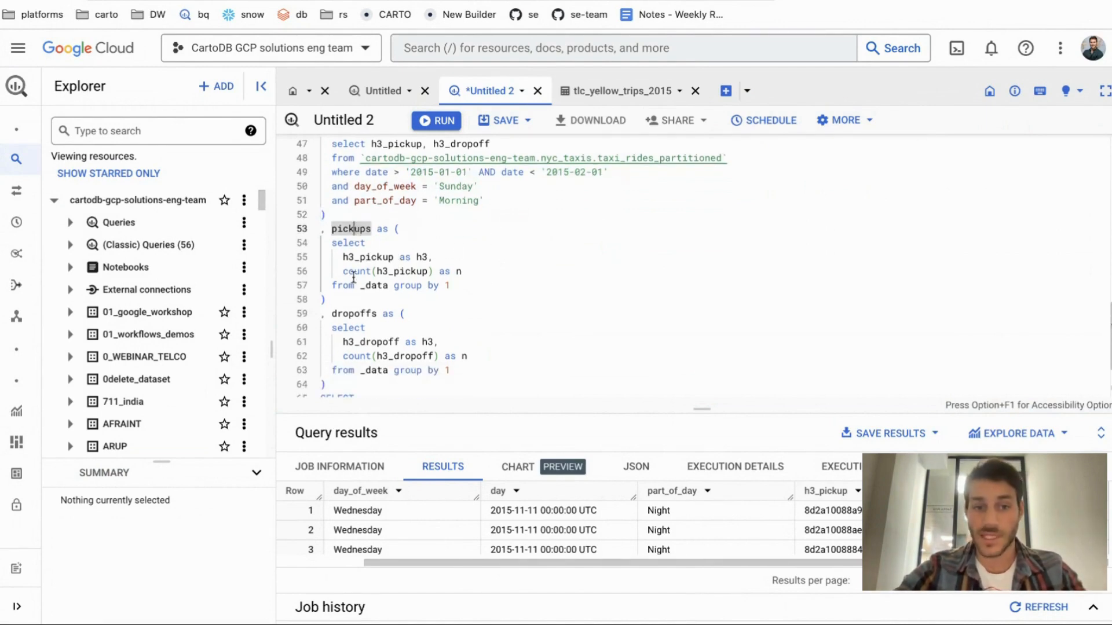
pyautogui.click(400, 299)
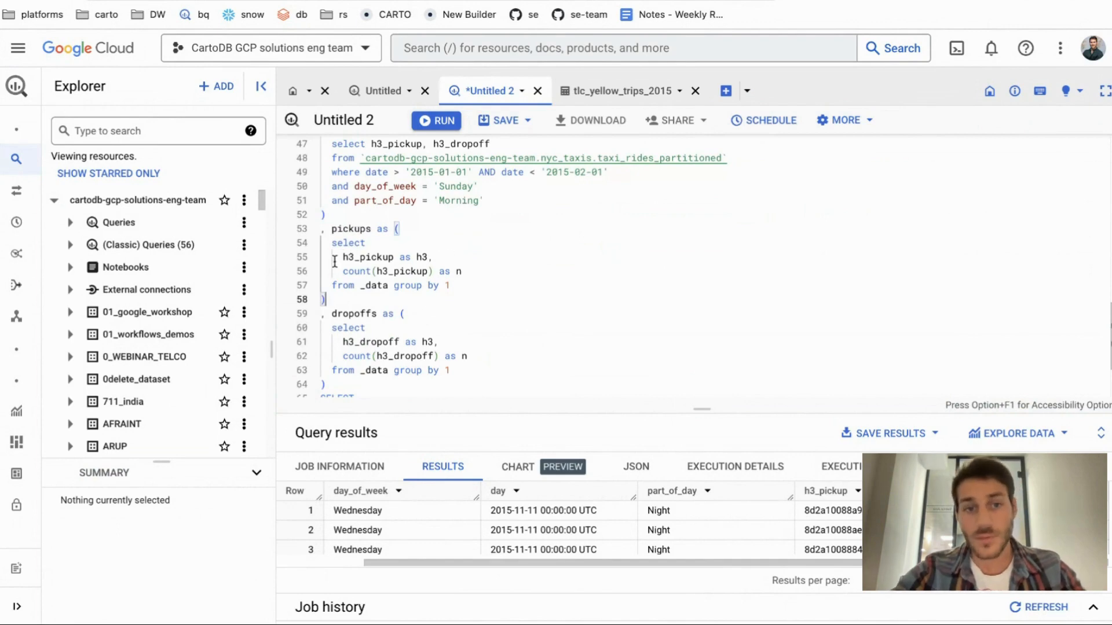
pyautogui.moveTo(343, 257); pyautogui.dragTo(436, 258)
pyautogui.press('End')
pyautogui.moveTo(343, 272); pyautogui.dragTo(434, 273)
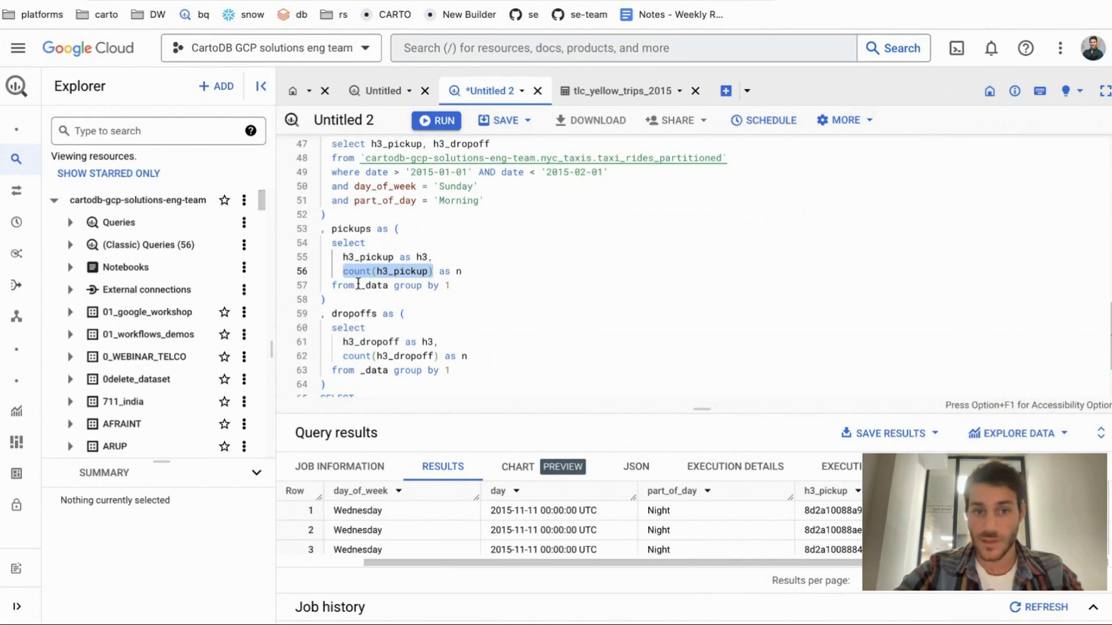
pyautogui.doubleClick(391, 258)
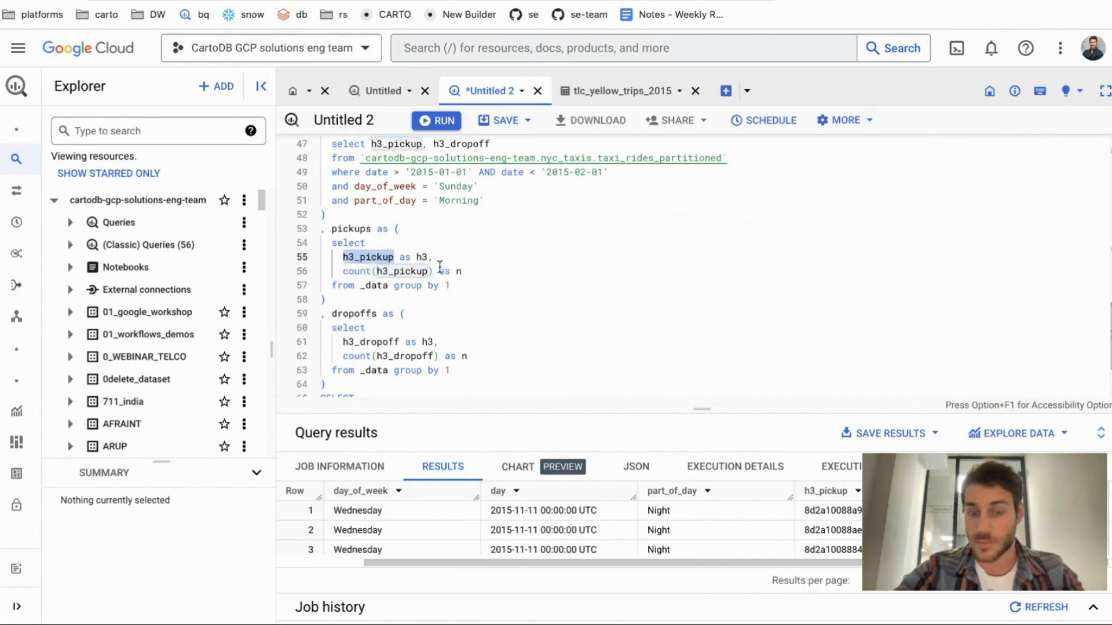
pyautogui.click(454, 284)
pyautogui.doubleClick(365, 258)
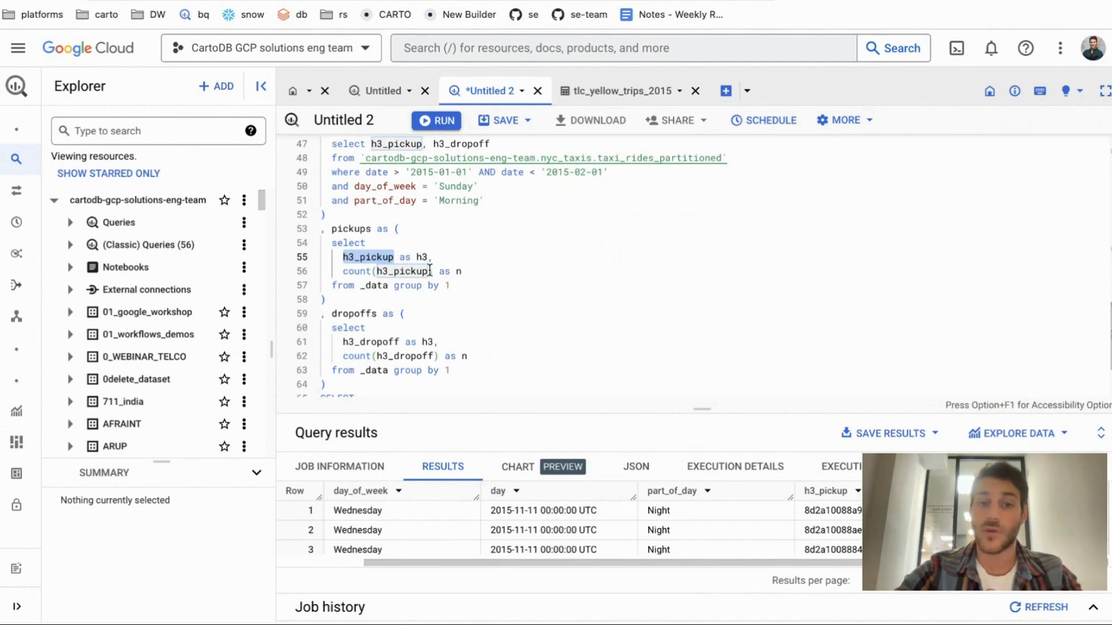
# Examine the dropoffs subquery, including its h3 alias and the count of h3_dropoff as n
pyautogui.scroll(-1, 454, 271)
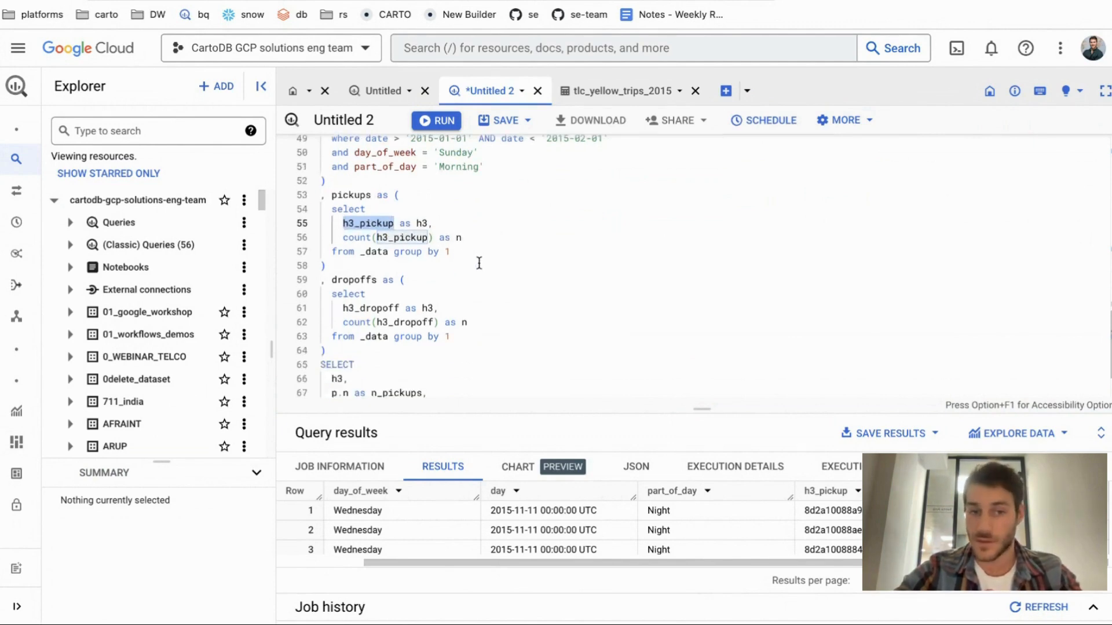
pyautogui.scroll(-1, 479, 263)
pyautogui.click(354, 251)
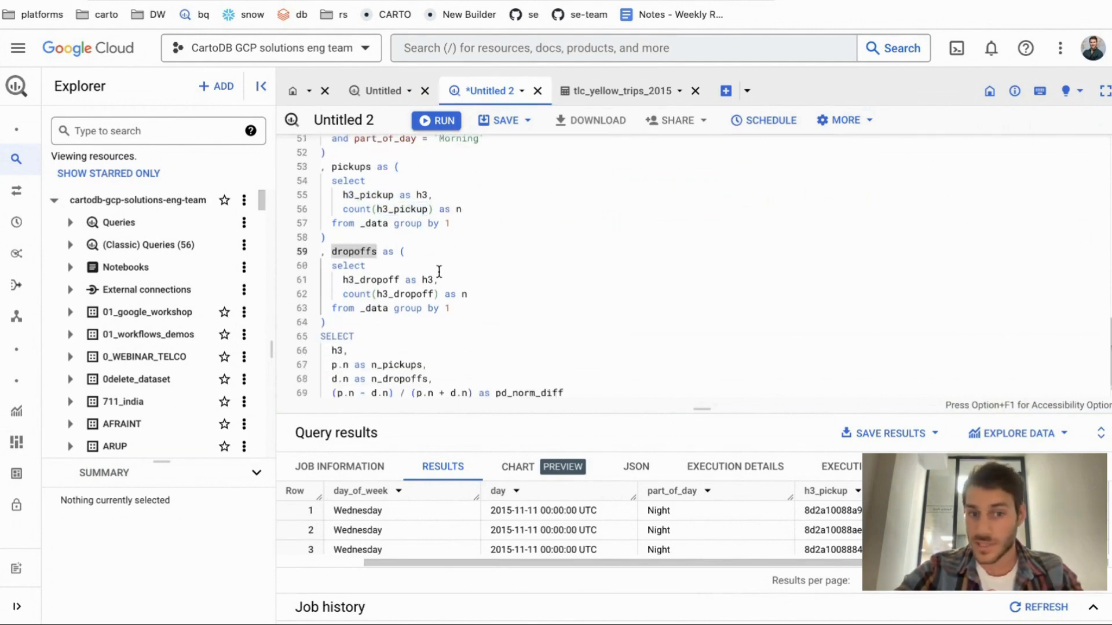
pyautogui.scroll(-1, 439, 271)
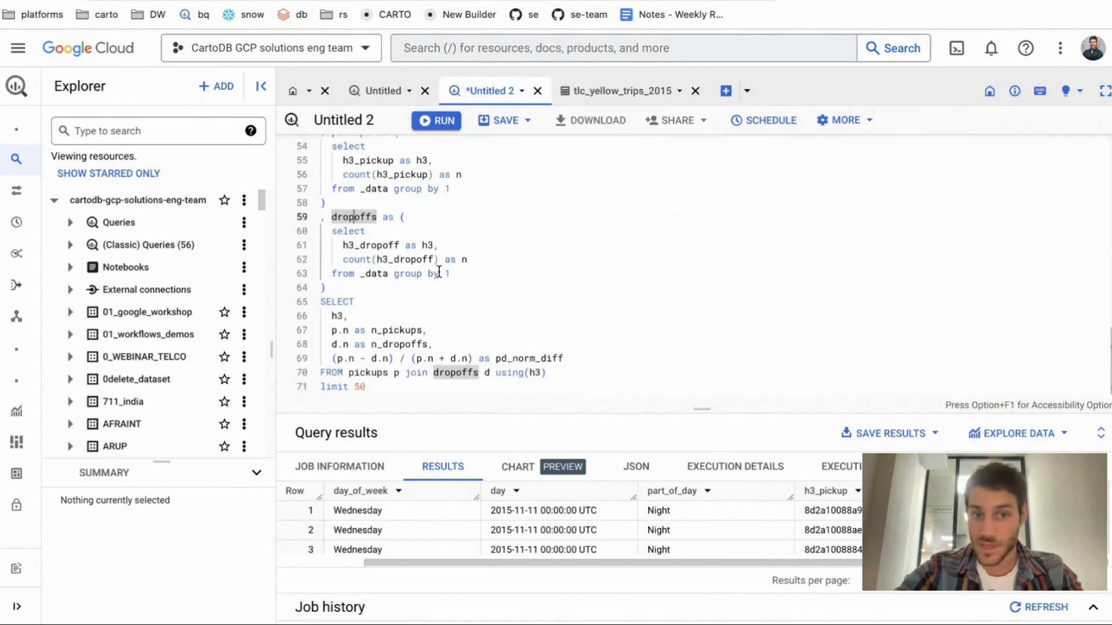
pyautogui.doubleClick(379, 245)
pyautogui.moveTo(407, 245); pyautogui.dragTo(438, 245)
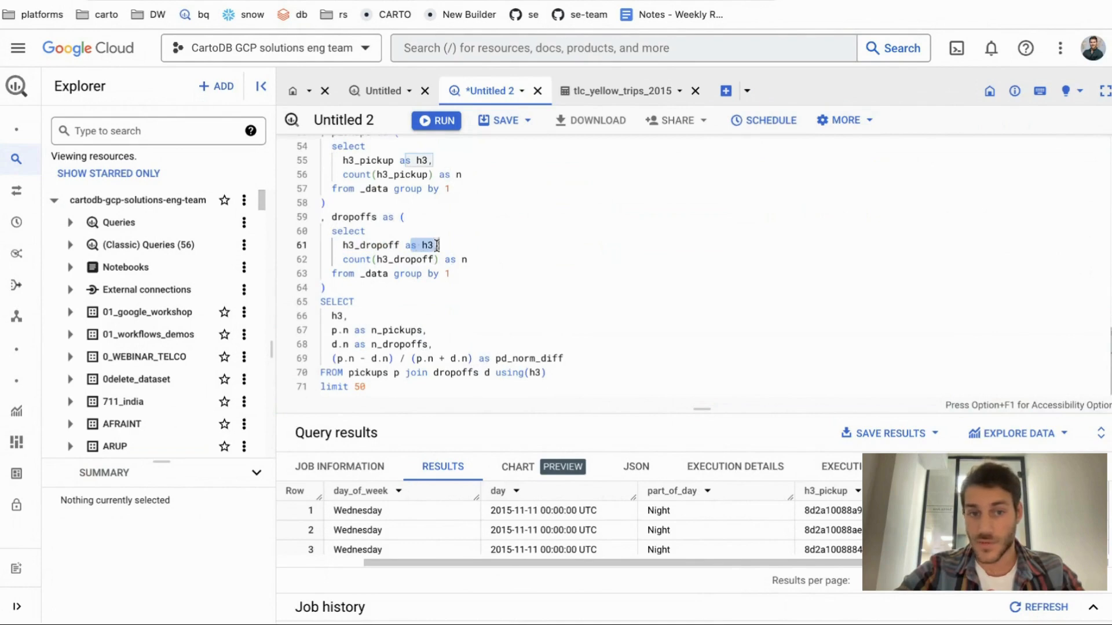
pyautogui.moveTo(342, 259); pyautogui.dragTo(470, 263)
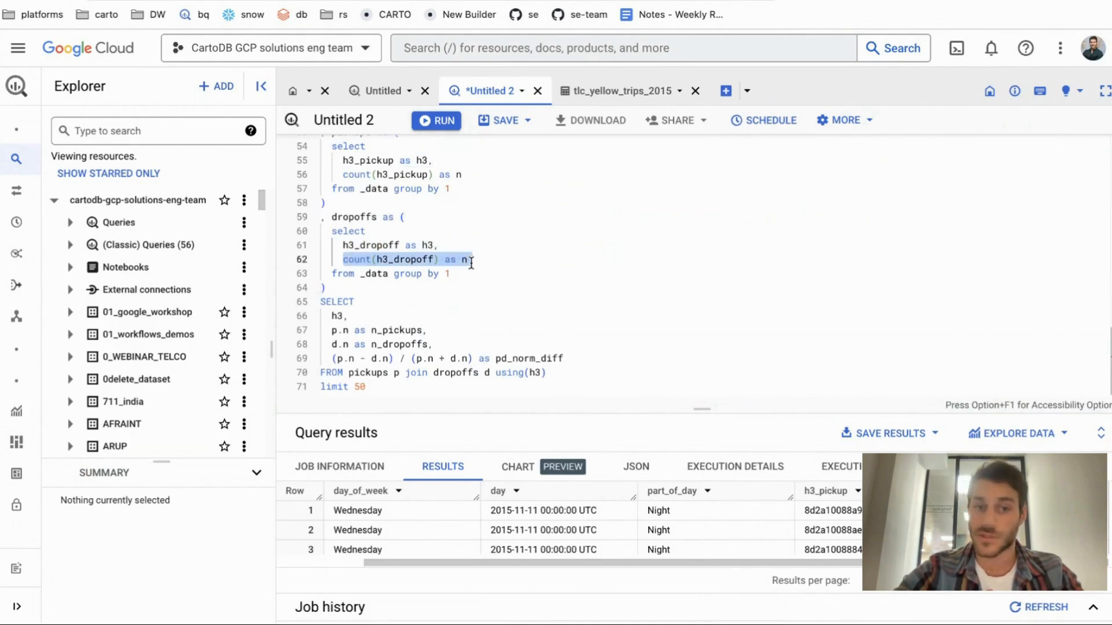
# Review the final SELECT's join of pickups and dropoffs using h3, and its h3 output column
pyautogui.scroll(-1, 471, 262)
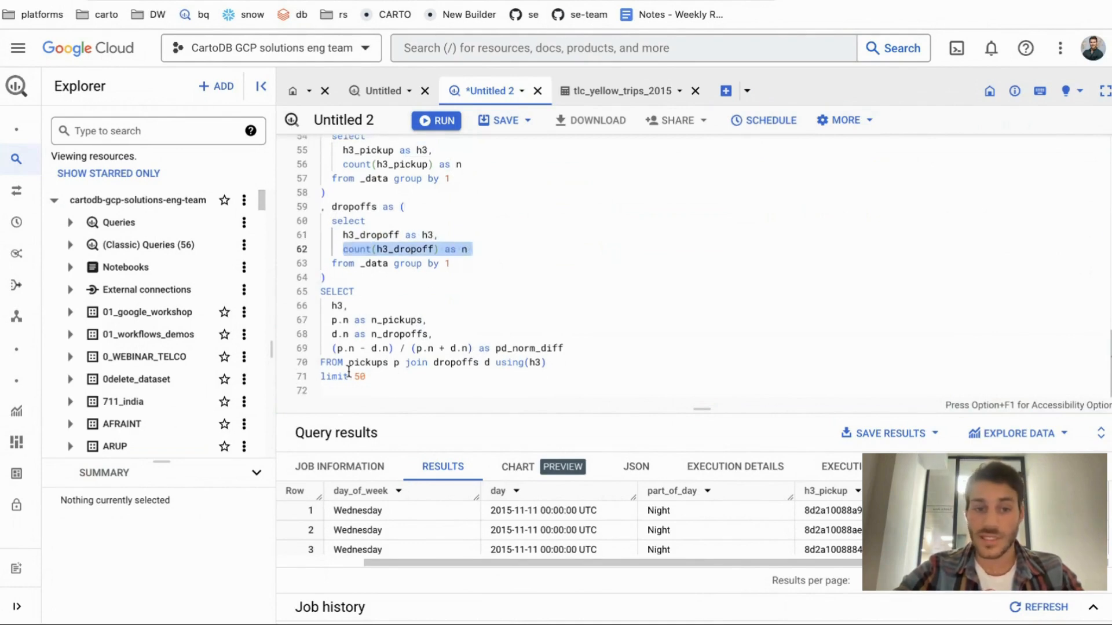
pyautogui.moveTo(349, 362); pyautogui.dragTo(556, 362)
pyautogui.click(548, 360)
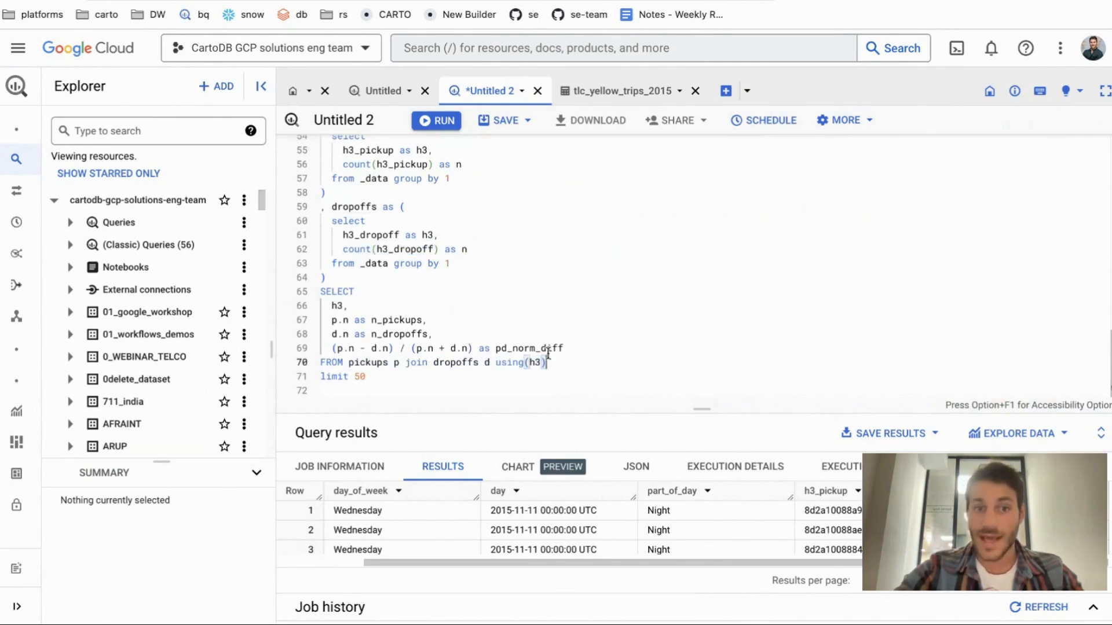
pyautogui.moveTo(330, 306); pyautogui.dragTo(362, 304)
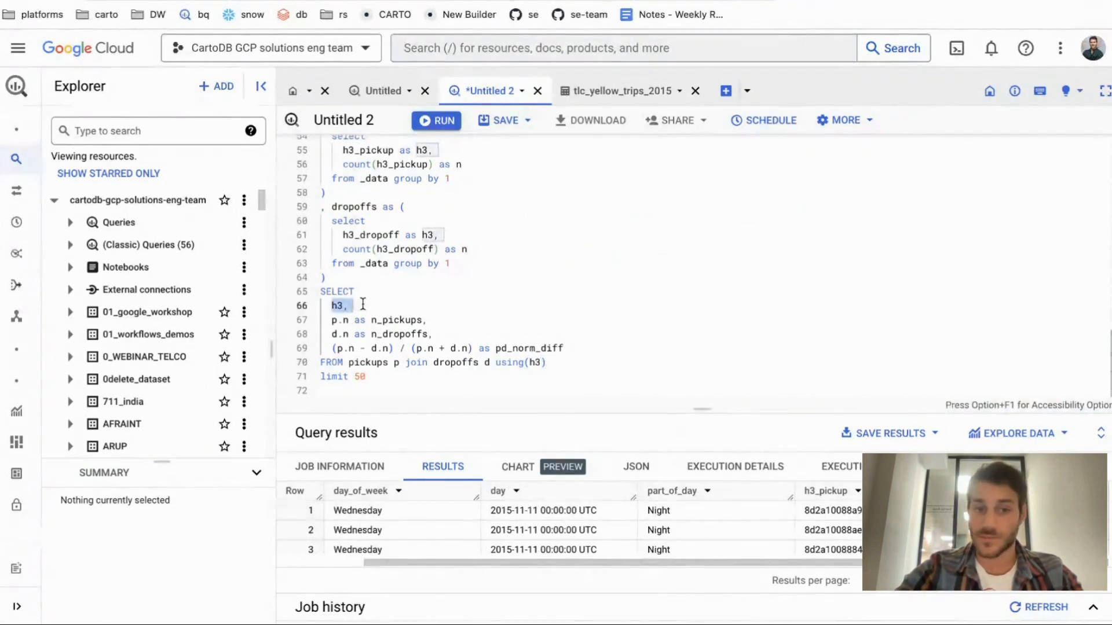
# Run only the pickup/dropoff comparison query, from the with _data statement through limit 50
pyautogui.click(377, 377)
pyautogui.scroll(5, 379, 375)
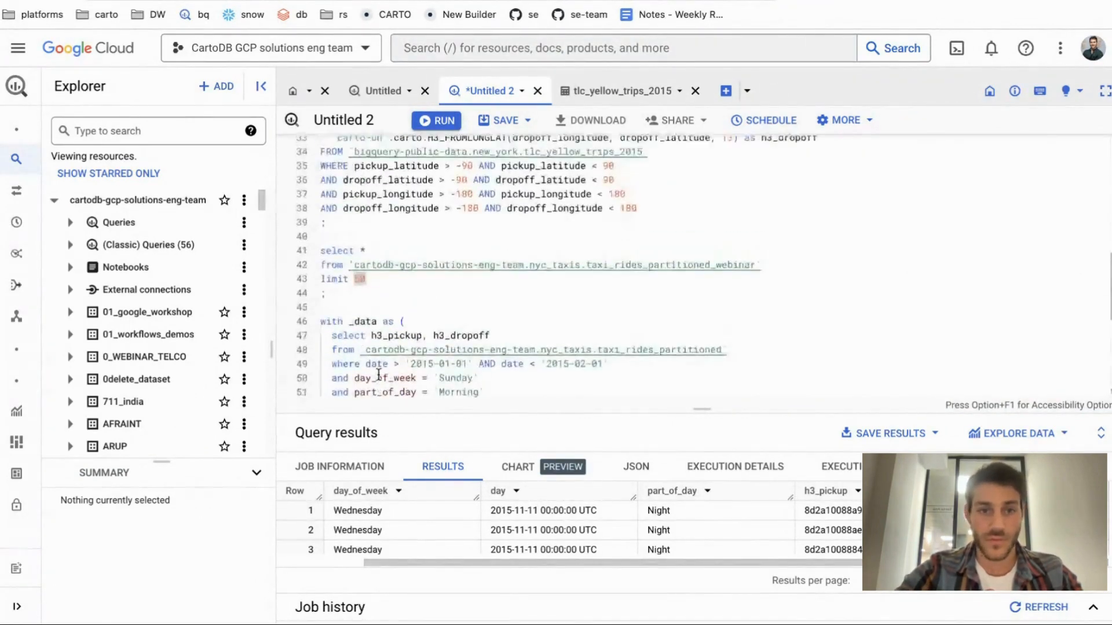
pyautogui.keyDown('shift'); pyautogui.click(339, 307); pyautogui.keyUp('shift')
pyautogui.press('super+Return')
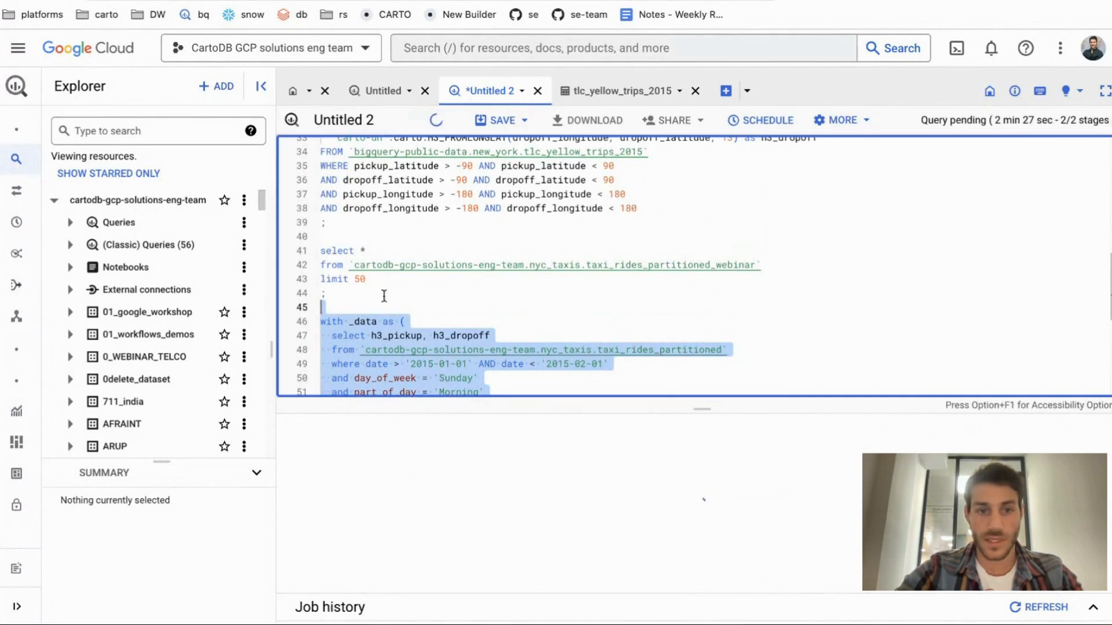
pyautogui.scroll(-5, 443, 293)
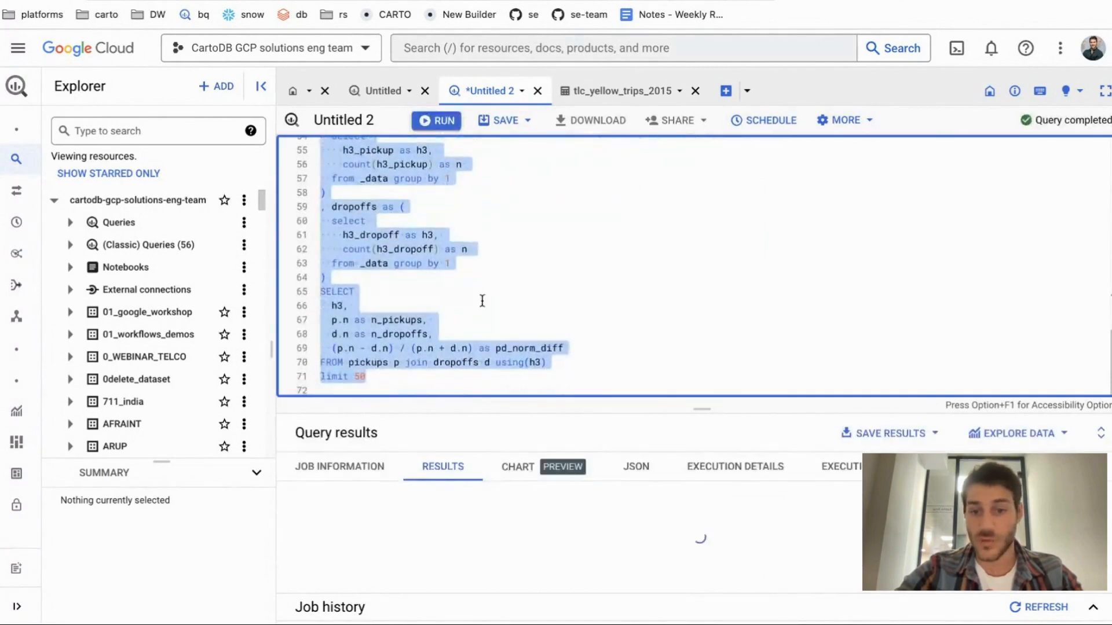
# Enlarge the query results area and check the job information for the query's duration and bytes processed
pyautogui.moveTo(700, 410); pyautogui.dragTo(666, 301)
pyautogui.scroll(-2, 666, 301)
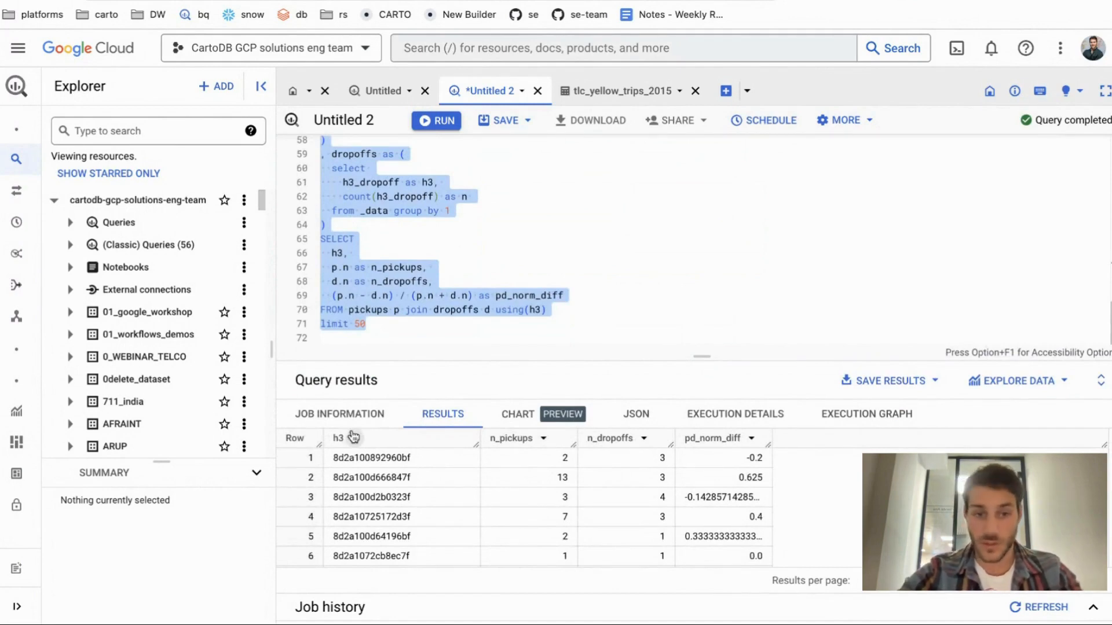
pyautogui.click(346, 415)
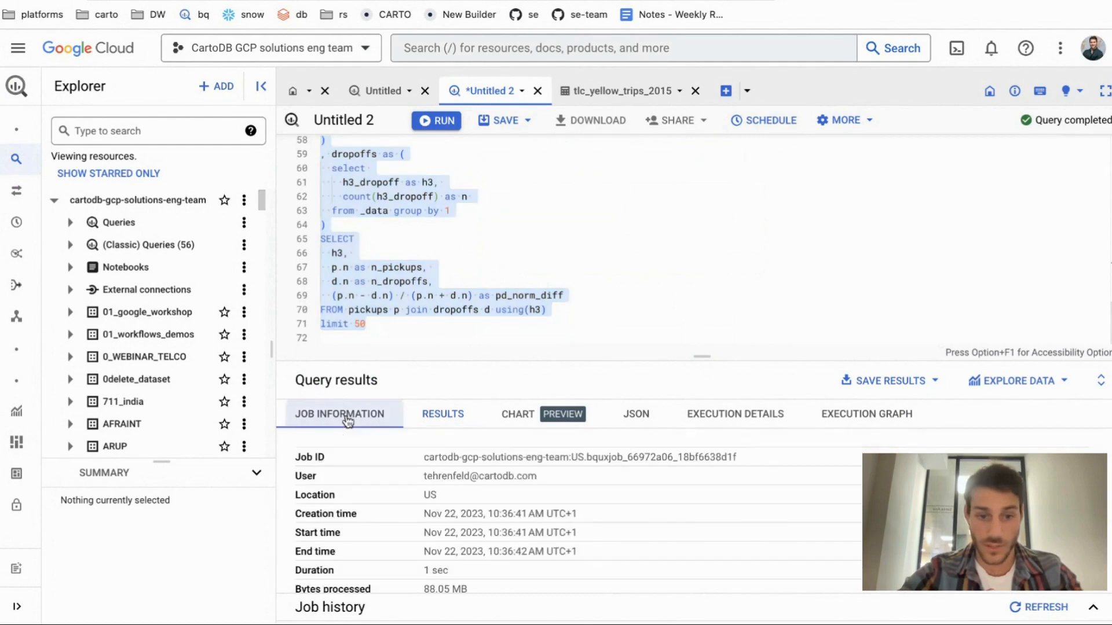
# Return to the result rows, enlarge them further, and inspect the first row's n_pickups and n_dropoffs values
pyautogui.click(447, 414)
pyautogui.moveTo(698, 348); pyautogui.dragTo(702, 322)
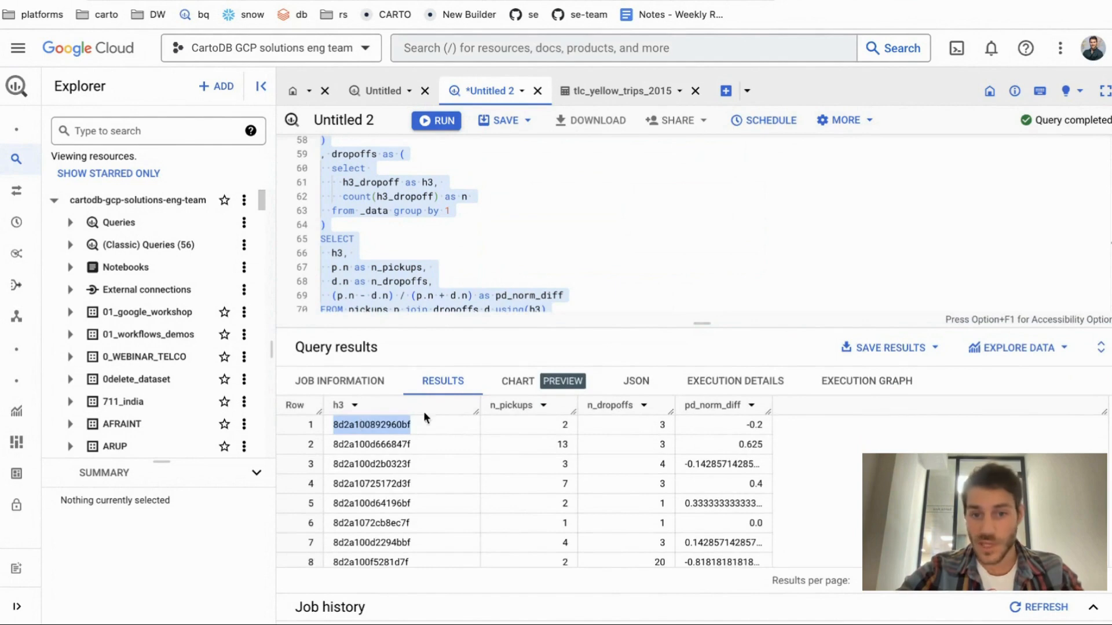
pyautogui.doubleClick(561, 425)
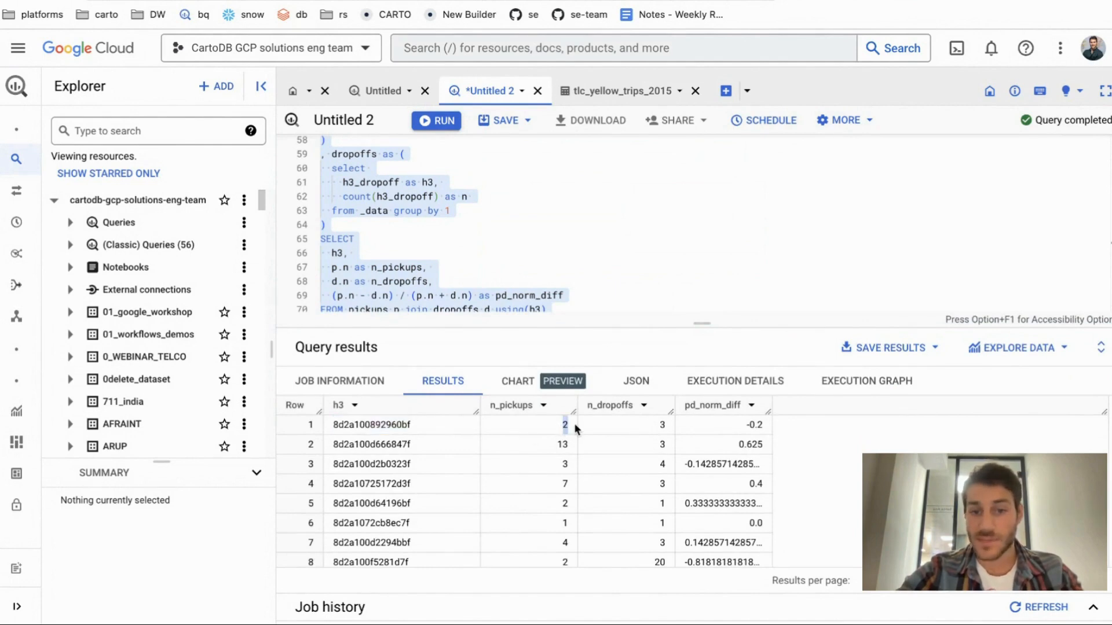
pyautogui.doubleClick(663, 425)
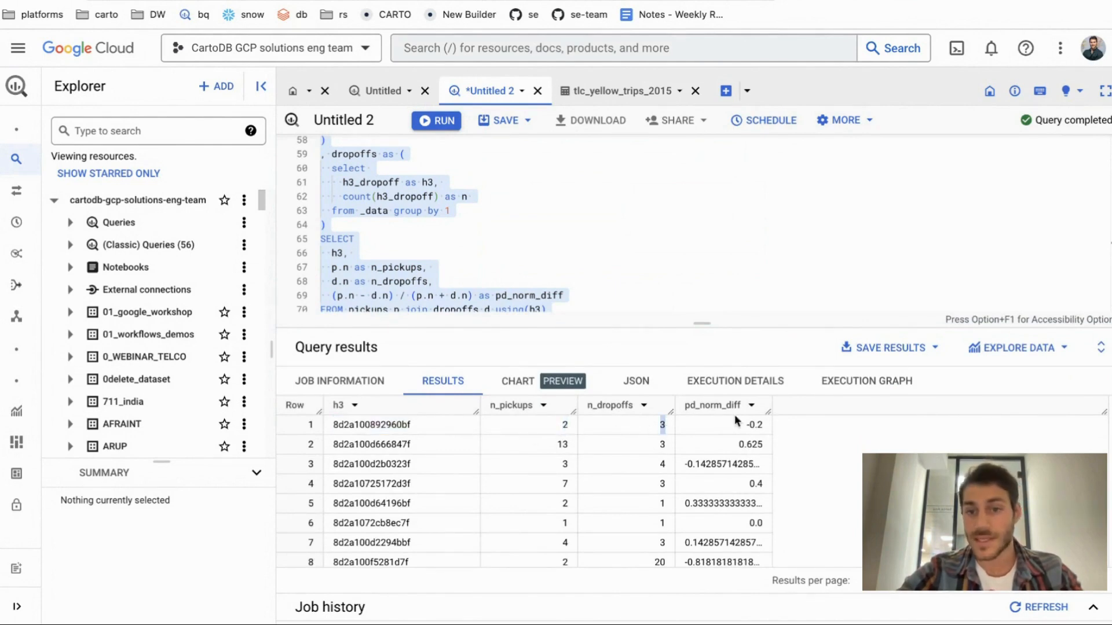
# Examine the pd_norm_diff expression (p.n - d.n) / (p.n + d.n) in the final SELECT
pyautogui.scroll(-1, 645, 259)
pyautogui.click(645, 258)
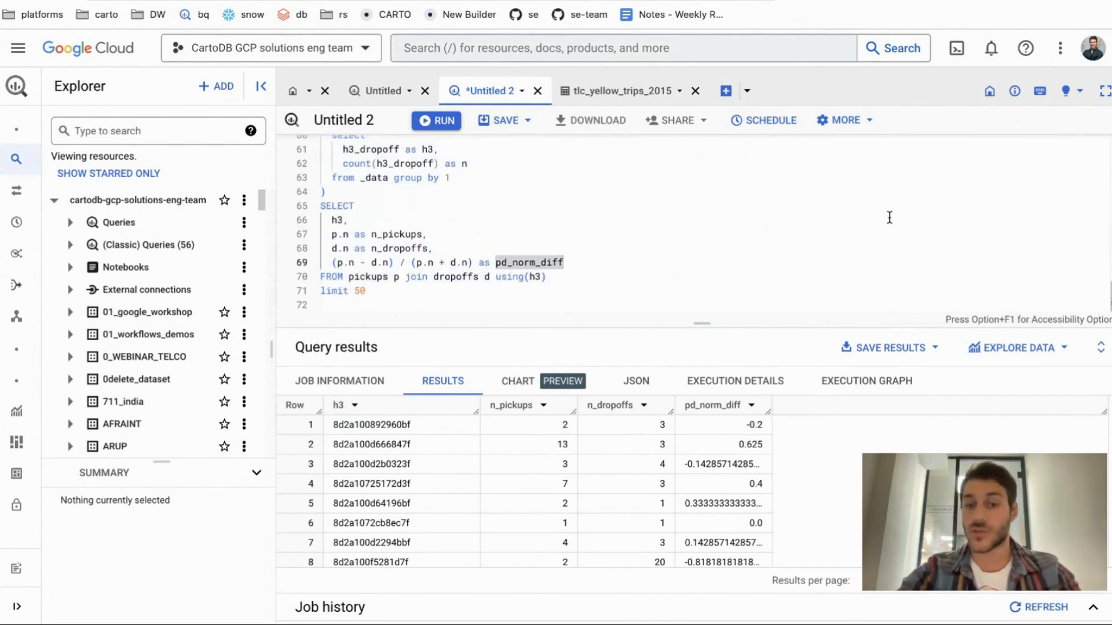
pyautogui.click(649, 275)
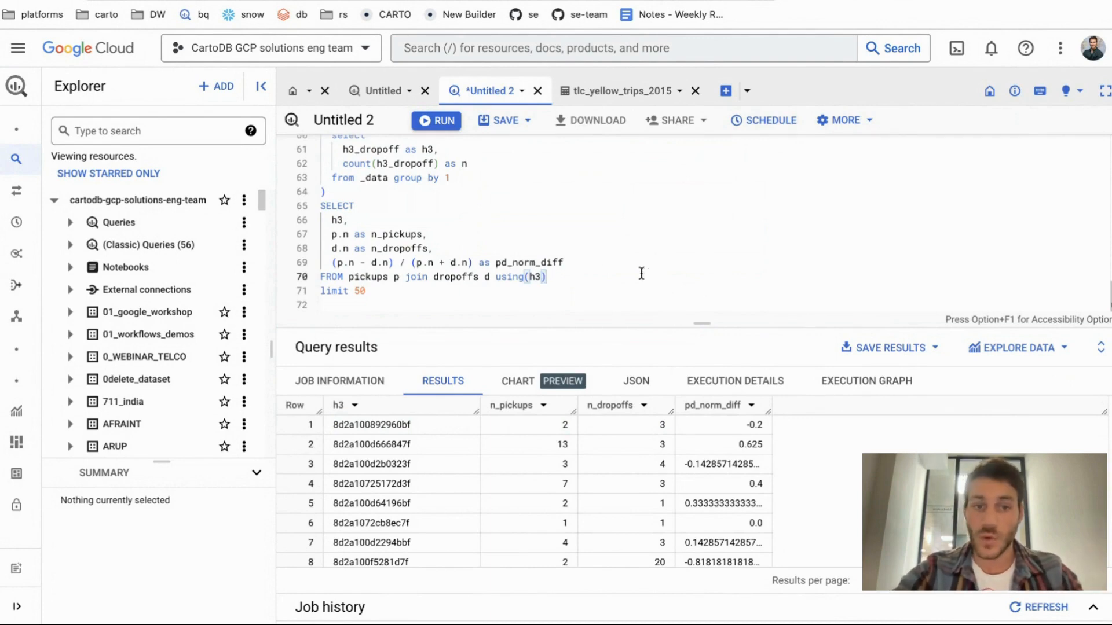
pyautogui.doubleClick(343, 263)
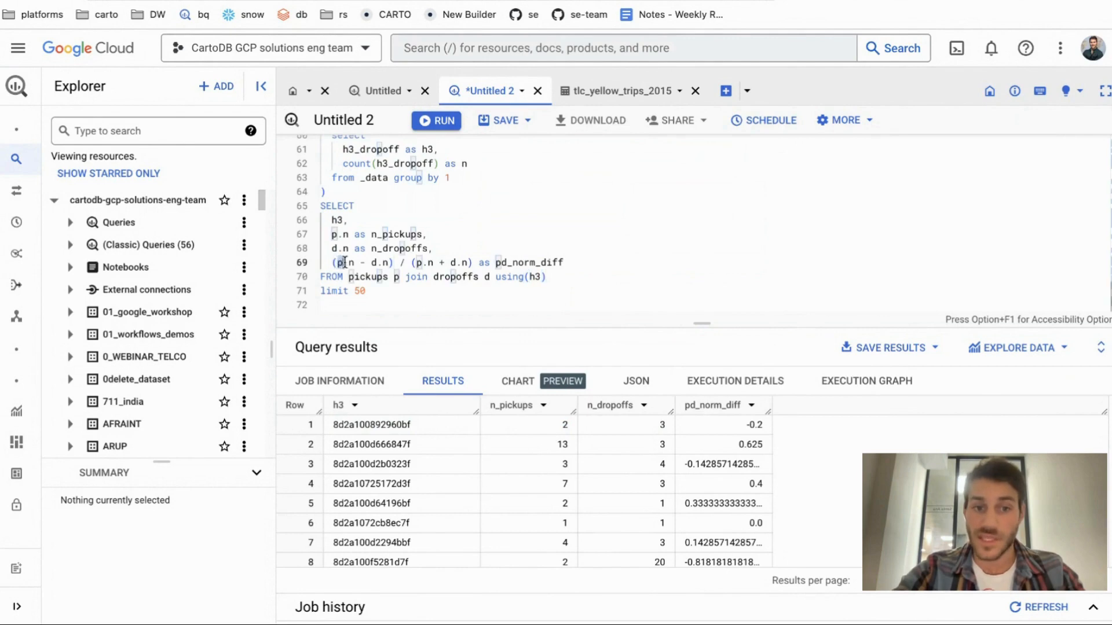
pyautogui.doubleClick(374, 262)
pyautogui.click(400, 265)
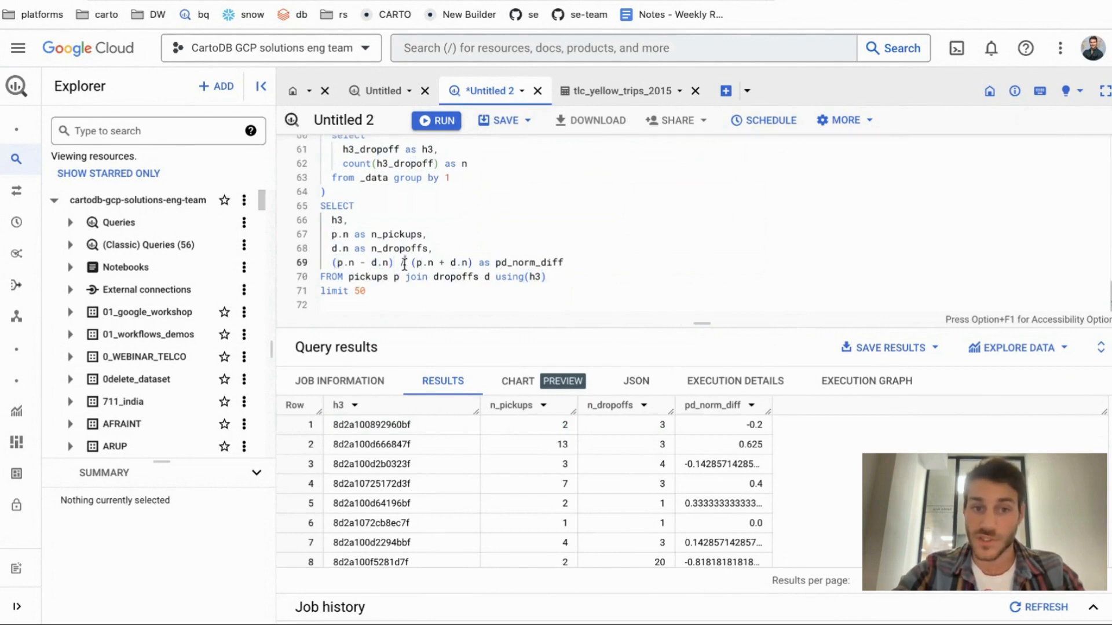
pyautogui.click(336, 264)
pyautogui.moveTo(338, 264); pyautogui.dragTo(474, 262)
pyautogui.click(474, 262)
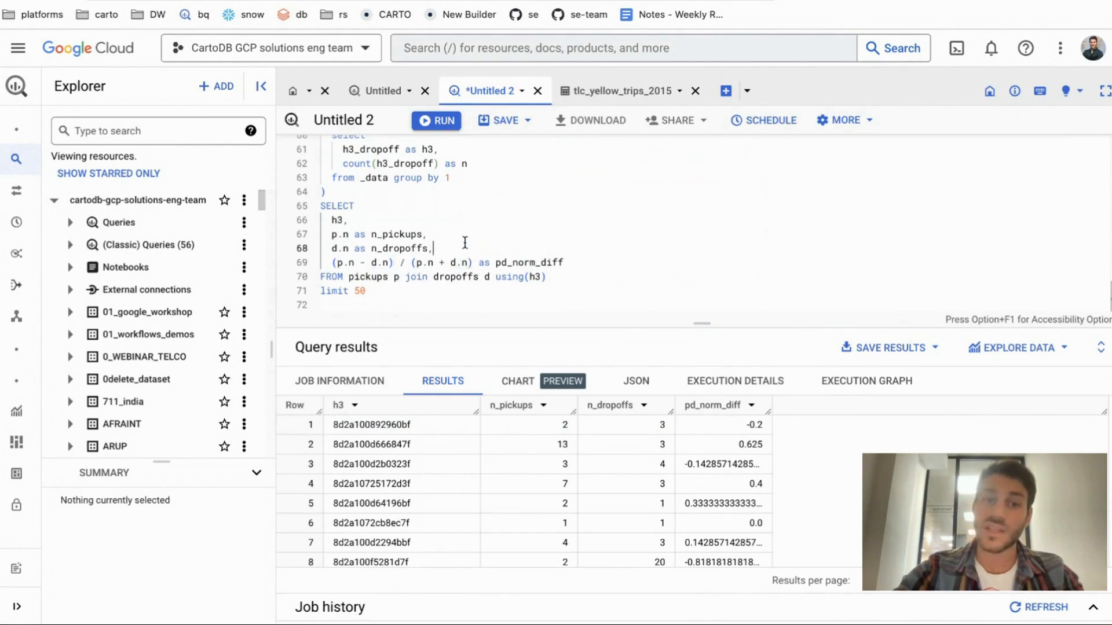
pyautogui.click(332, 263)
pyautogui.moveTo(332, 263); pyautogui.dragTo(474, 263)
pyautogui.click(377, 263)
pyautogui.click(338, 263)
pyautogui.click(337, 263)
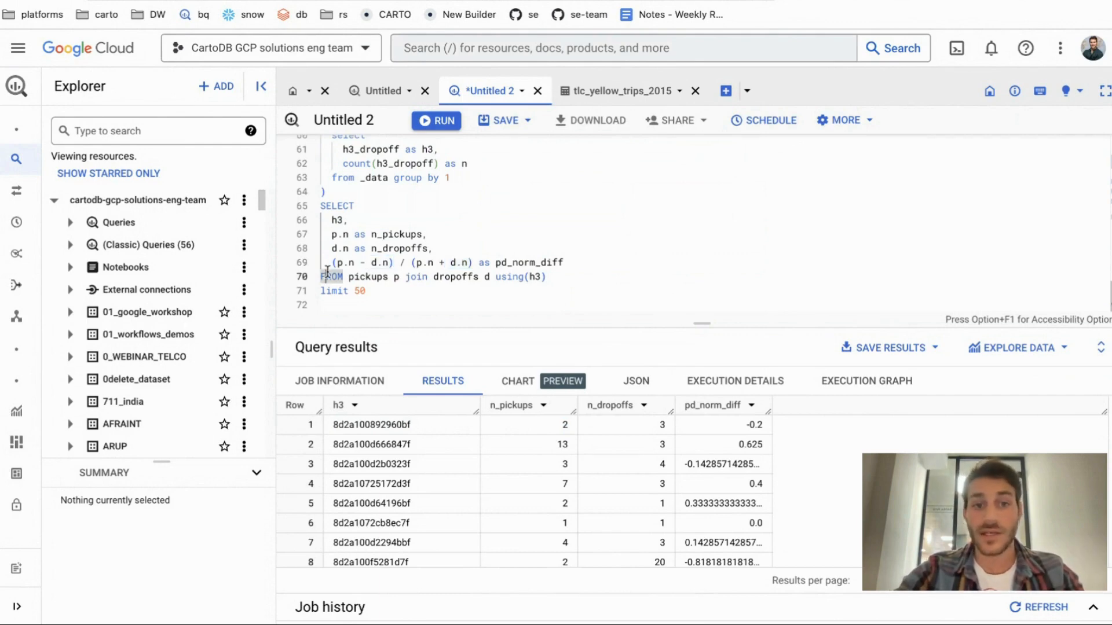
# Compare the numerator (p.n - d.n) and the denominator (p.n + d.n) used to normalize the pickup/dropoff difference
pyautogui.moveTo(326, 264); pyautogui.dragTo(395, 262)
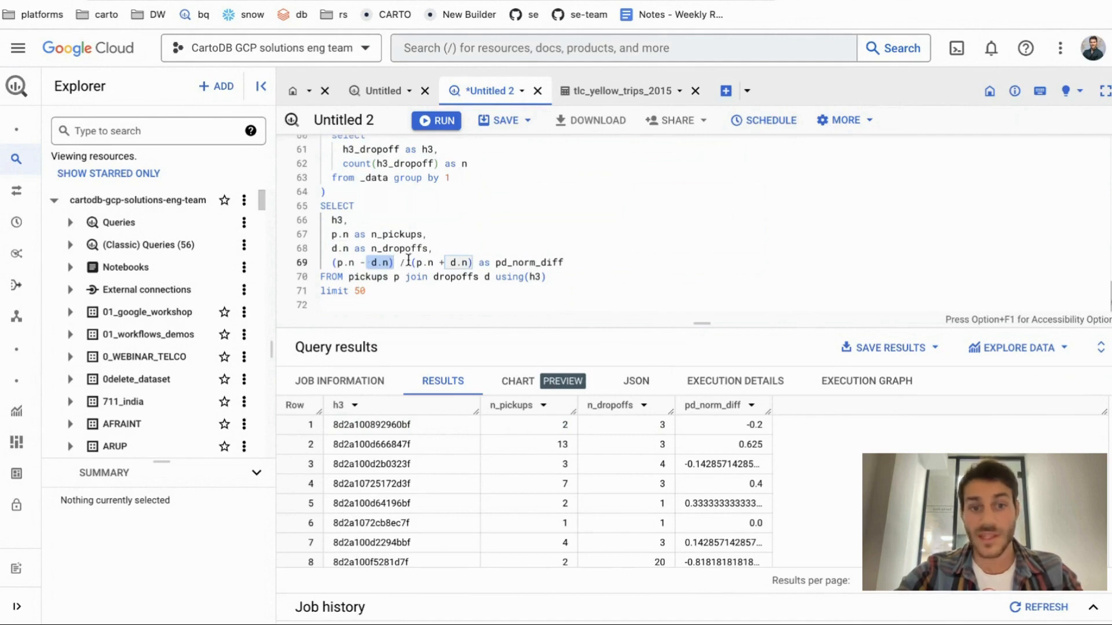
pyautogui.moveTo(416, 264); pyautogui.dragTo(469, 262)
pyautogui.click(450, 262)
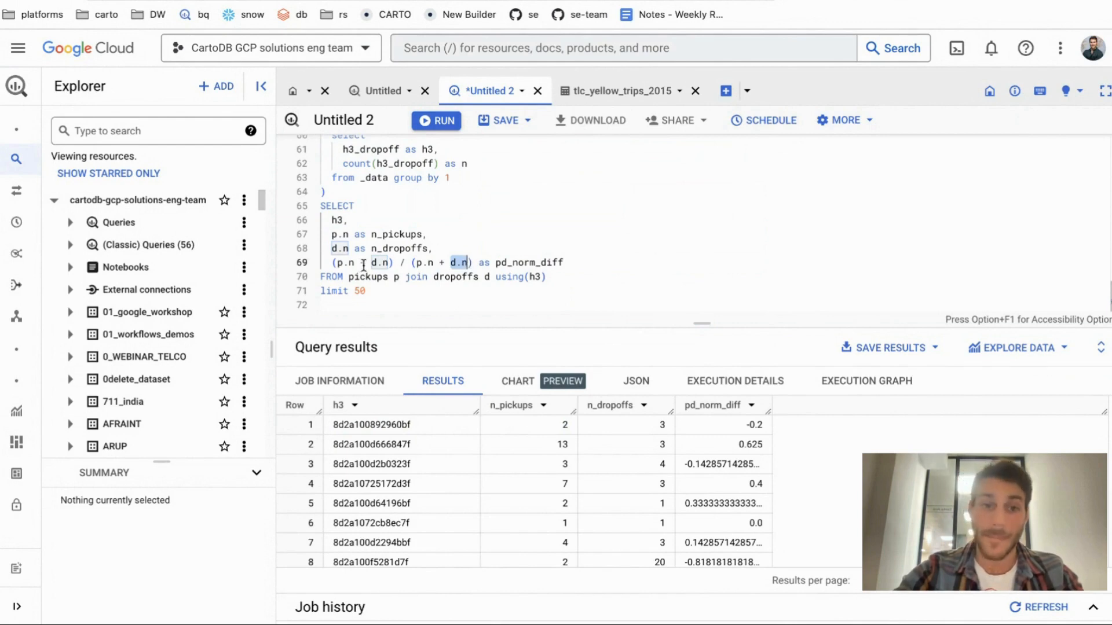
pyautogui.moveTo(354, 264); pyautogui.dragTo(383, 262)
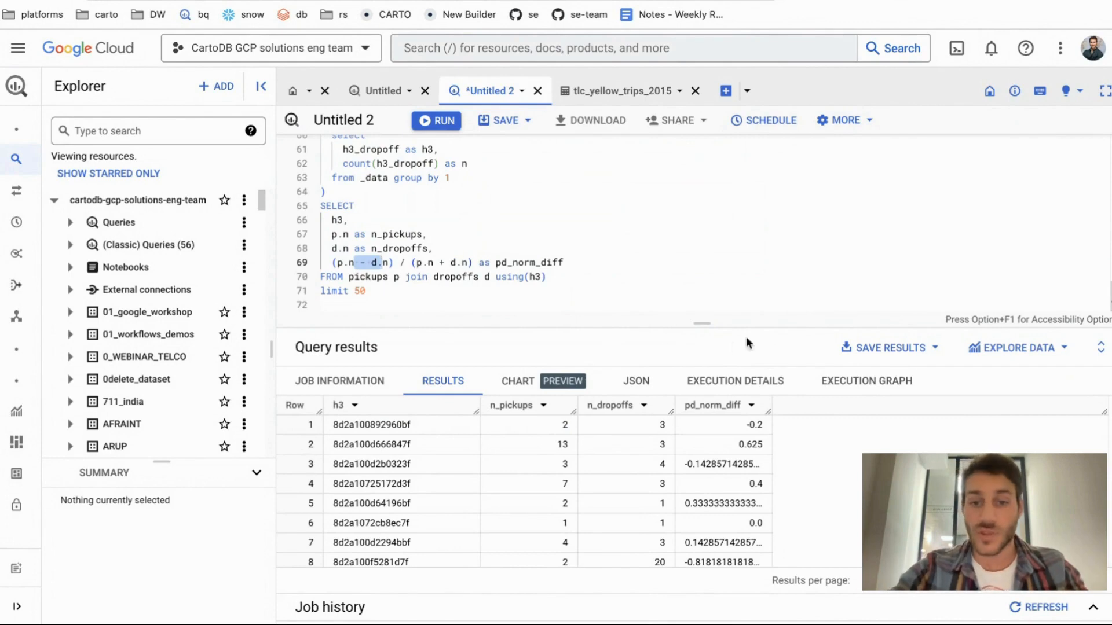
# Enlarge the results area and compare n_pickups, n_dropoffs and pd_norm_diff in rows 12 and 2
pyautogui.moveTo(704, 322); pyautogui.dragTo(703, 225)
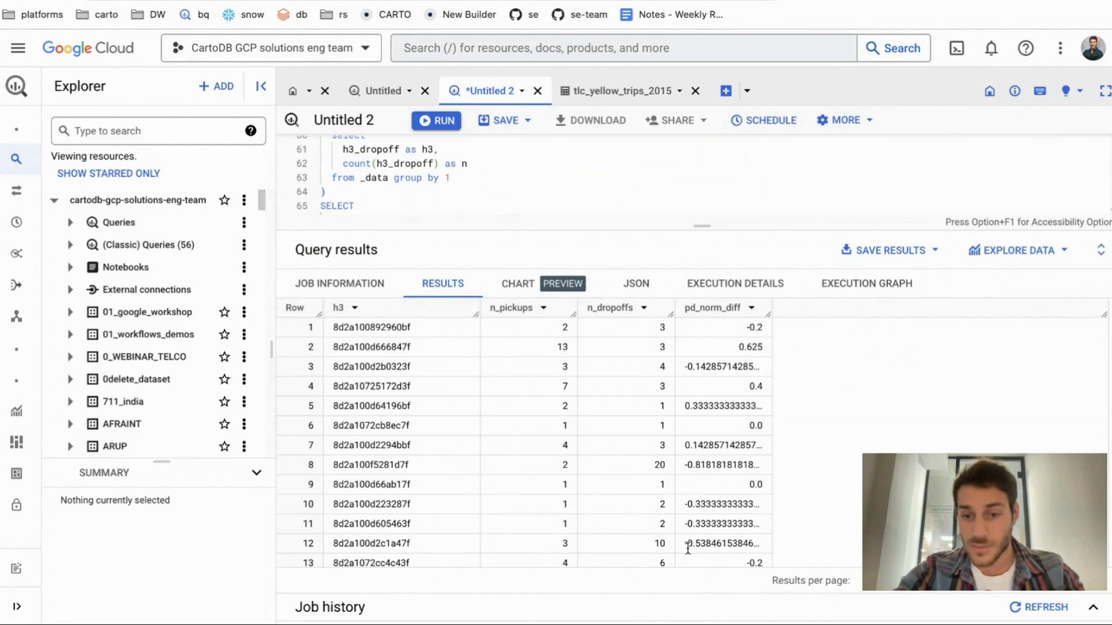
pyautogui.moveTo(685, 543); pyautogui.dragTo(716, 543)
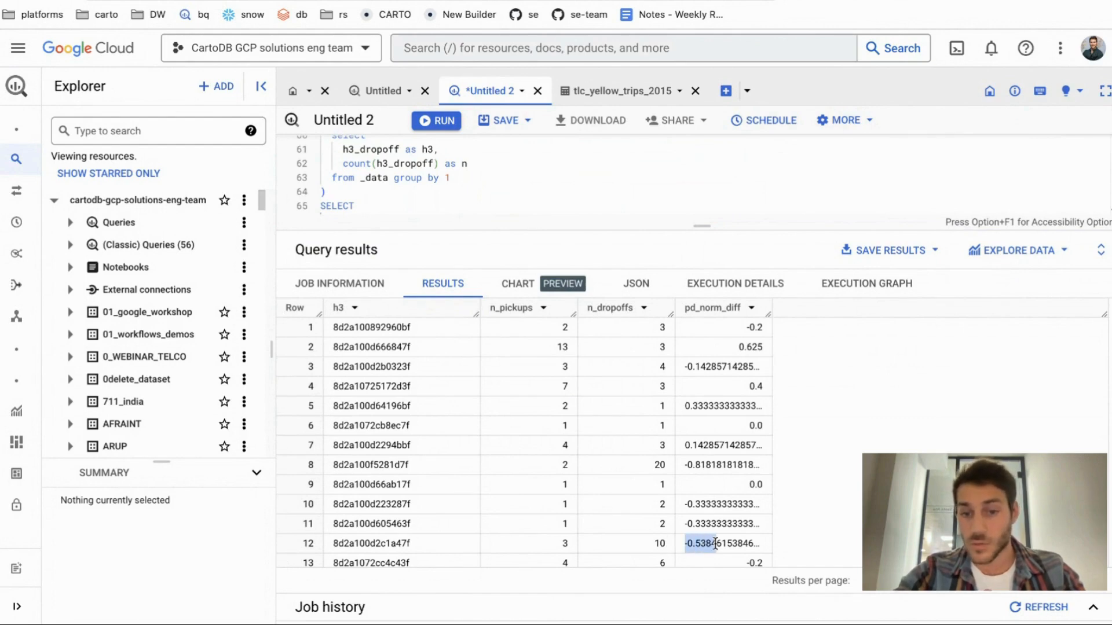
pyautogui.click(715, 543)
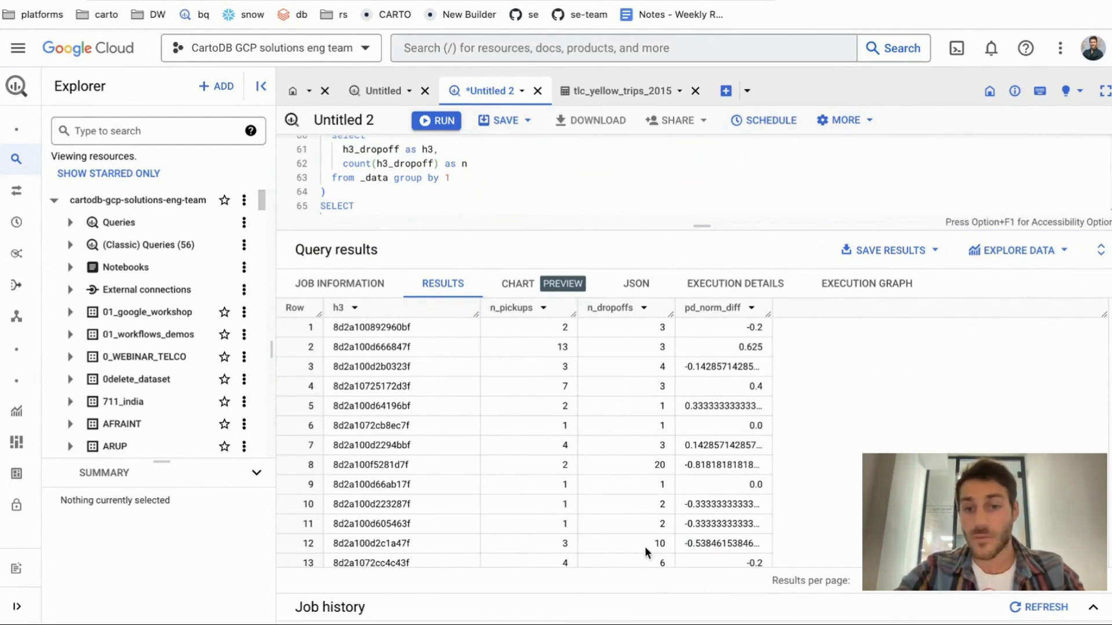
pyautogui.doubleClick(663, 543)
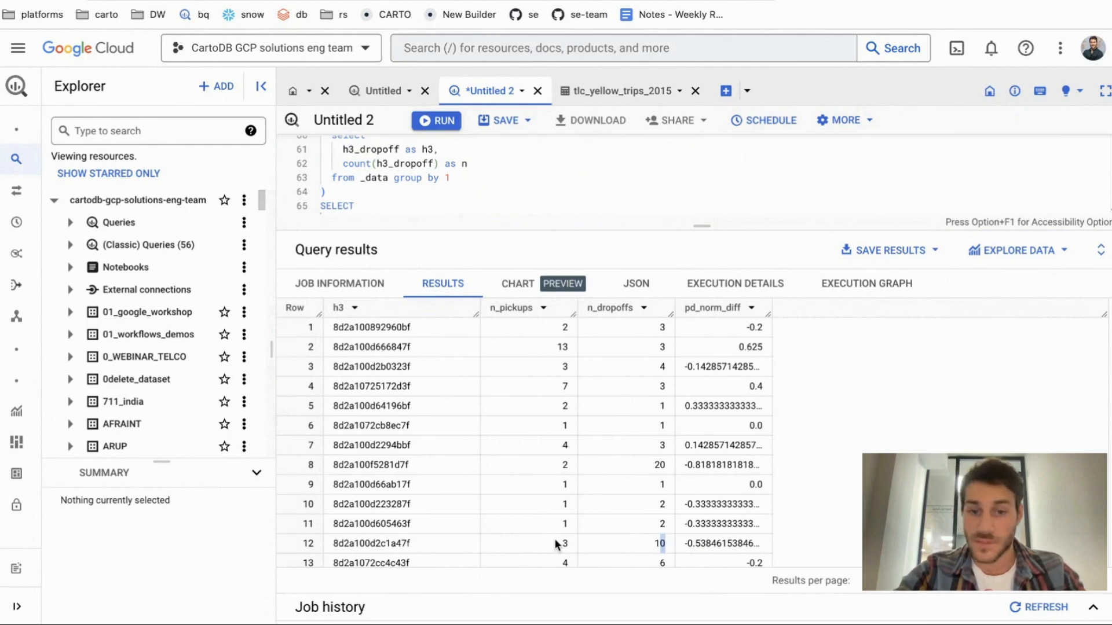
pyautogui.moveTo(555, 347); pyautogui.dragTo(564, 342)
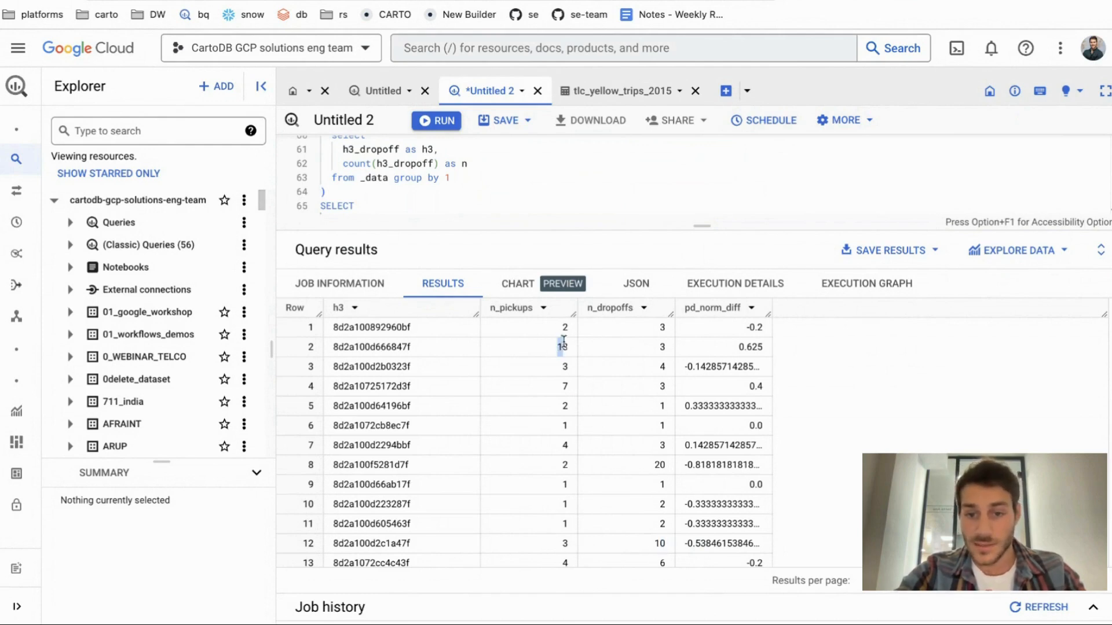
pyautogui.moveTo(684, 544); pyautogui.dragTo(701, 544)
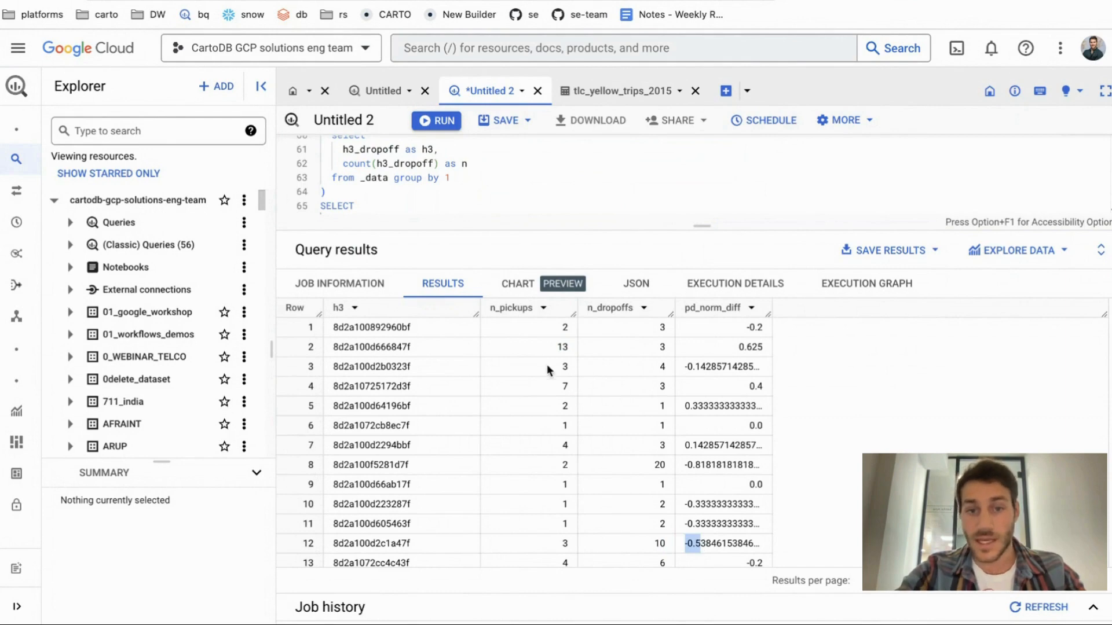
pyautogui.click(552, 345)
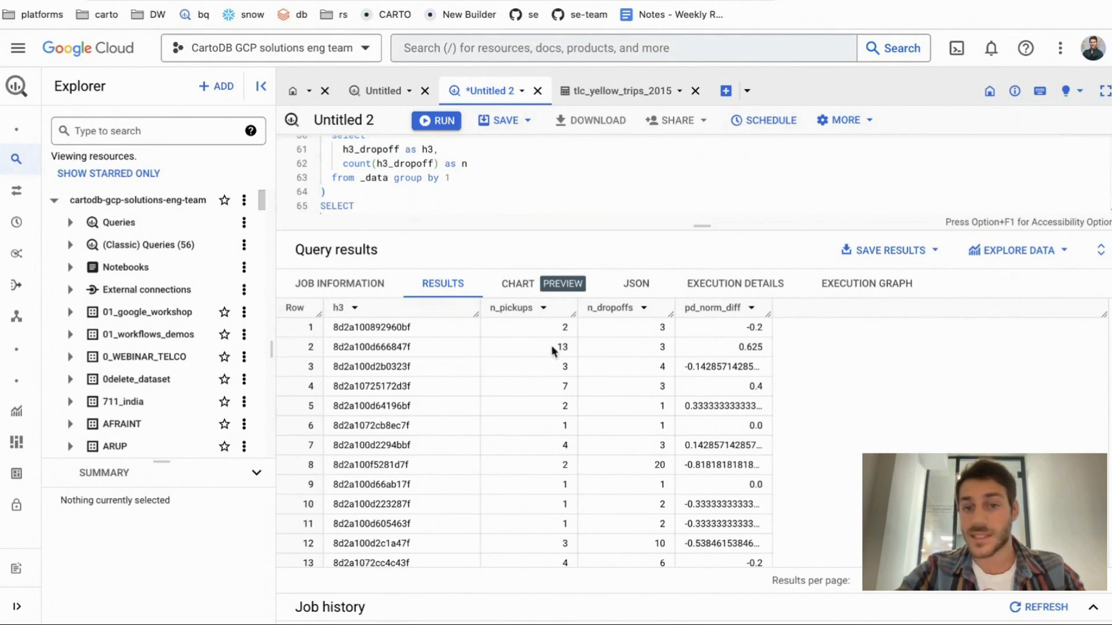
pyautogui.click(651, 349)
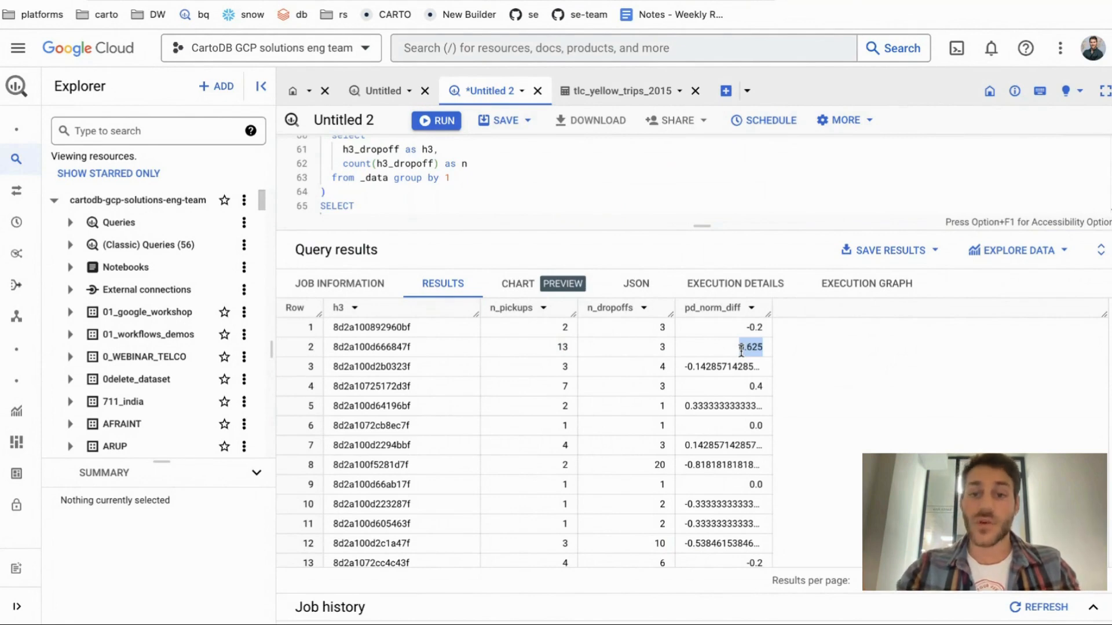
# Enlarge the query editor and copy the comparison query from with _data through using(h3), leaving out limit 50
pyautogui.moveTo(701, 227); pyautogui.dragTo(701, 361)
pyautogui.click(410, 331)
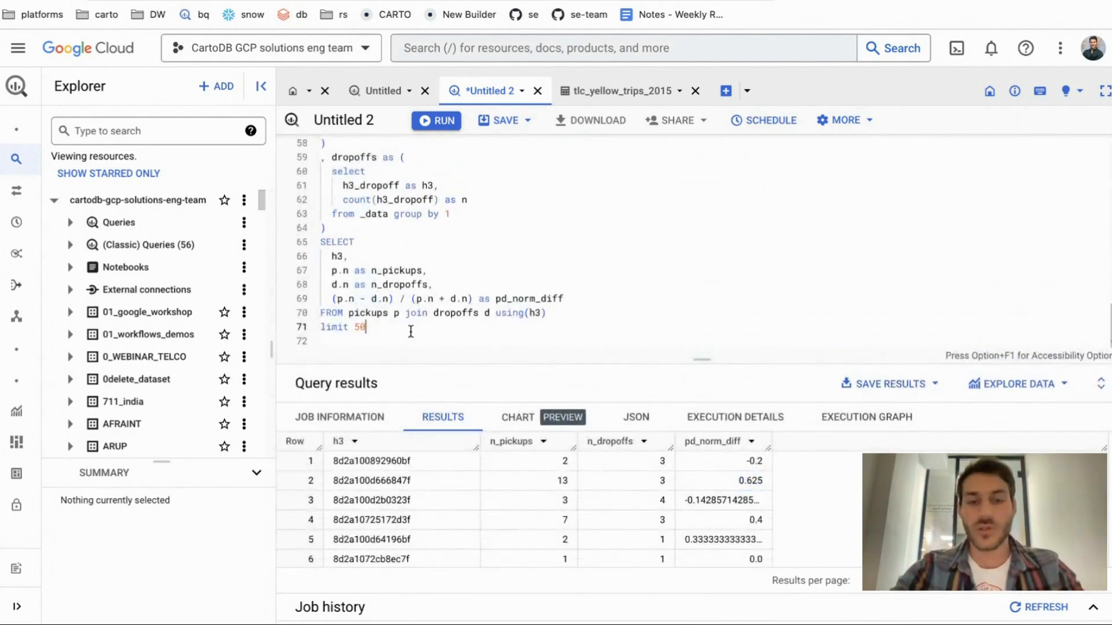
pyautogui.click(575, 312)
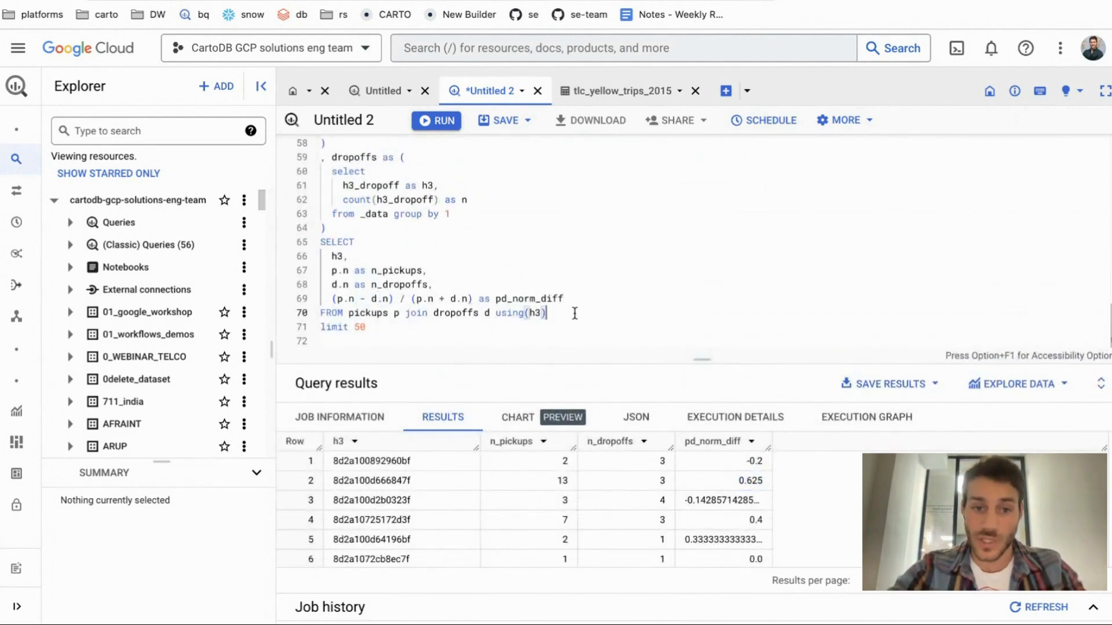
pyautogui.scroll(5, 575, 313)
pyautogui.keyDown('shift'); pyautogui.click(348, 195); pyautogui.keyUp('shift')
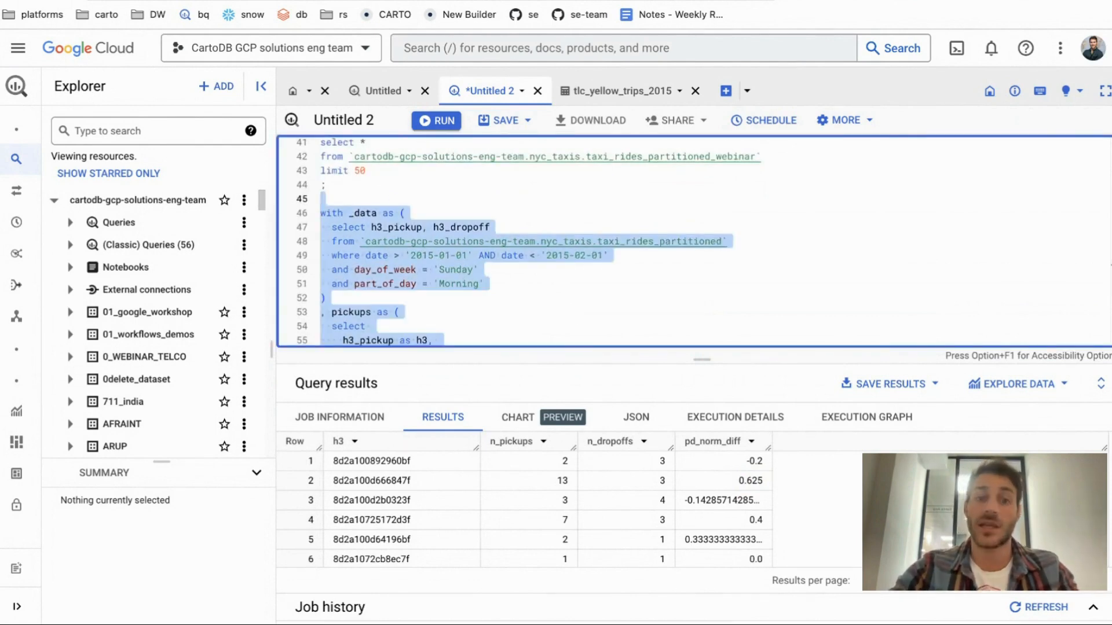
# Switch to CARTO Builder's Spatial Spotlight map and add a custom SQL query source on the se-bigquery connection
pyautogui.click(371, 1)
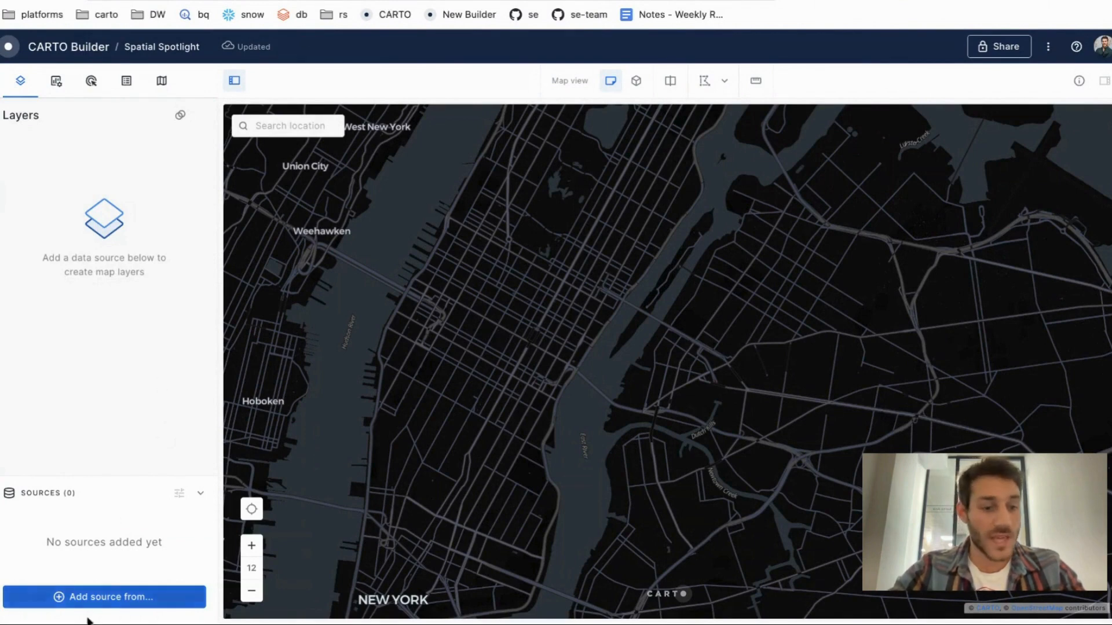
pyautogui.click(124, 603)
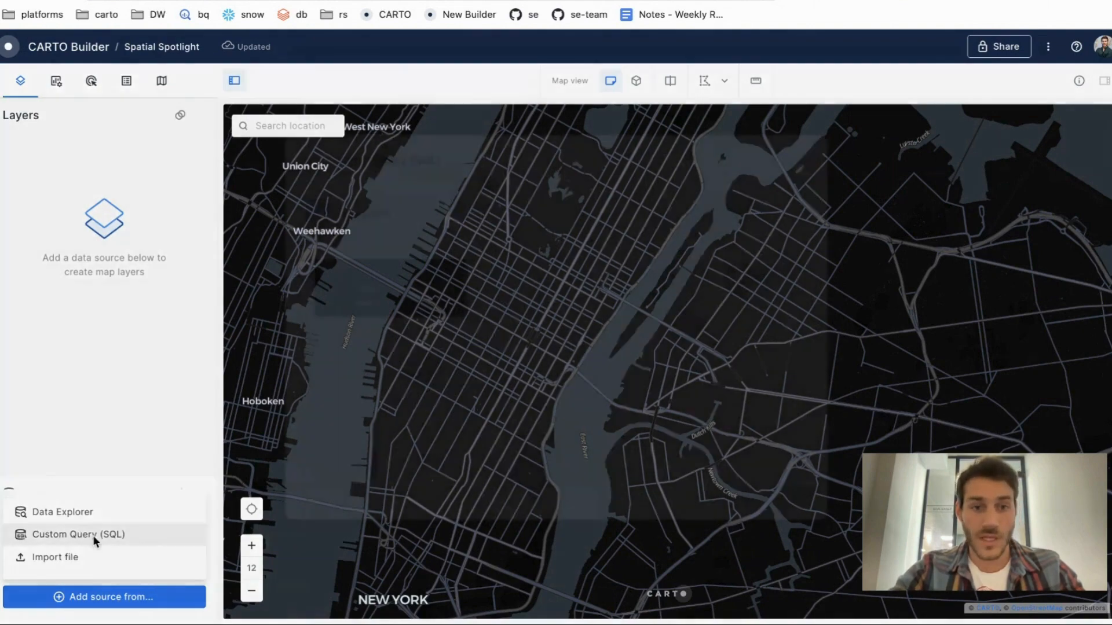
pyautogui.click(96, 535)
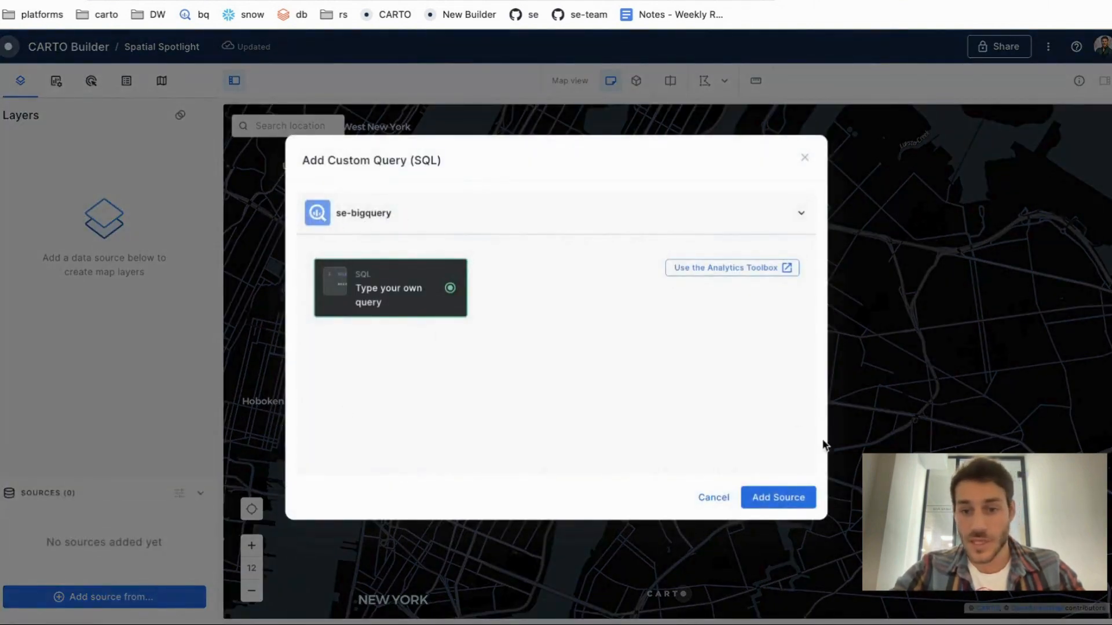
pyautogui.click(783, 501)
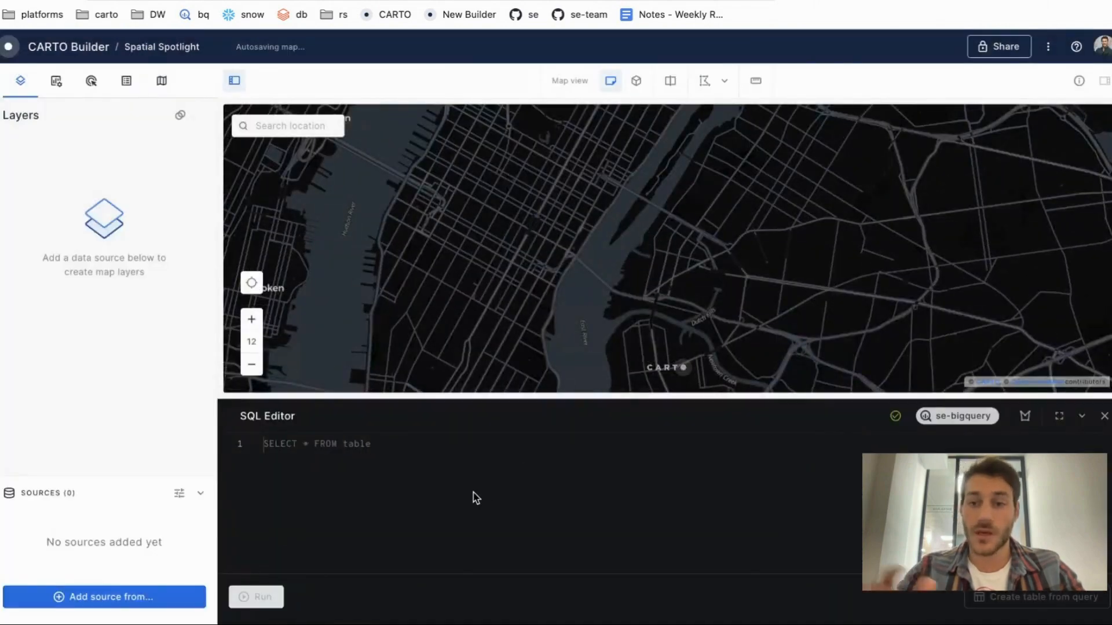
# Paste the copied pickup/dropoff comparison query into the SQL editor, run it, and close the editor
pyautogui.hotkey('ctrl', 'v')
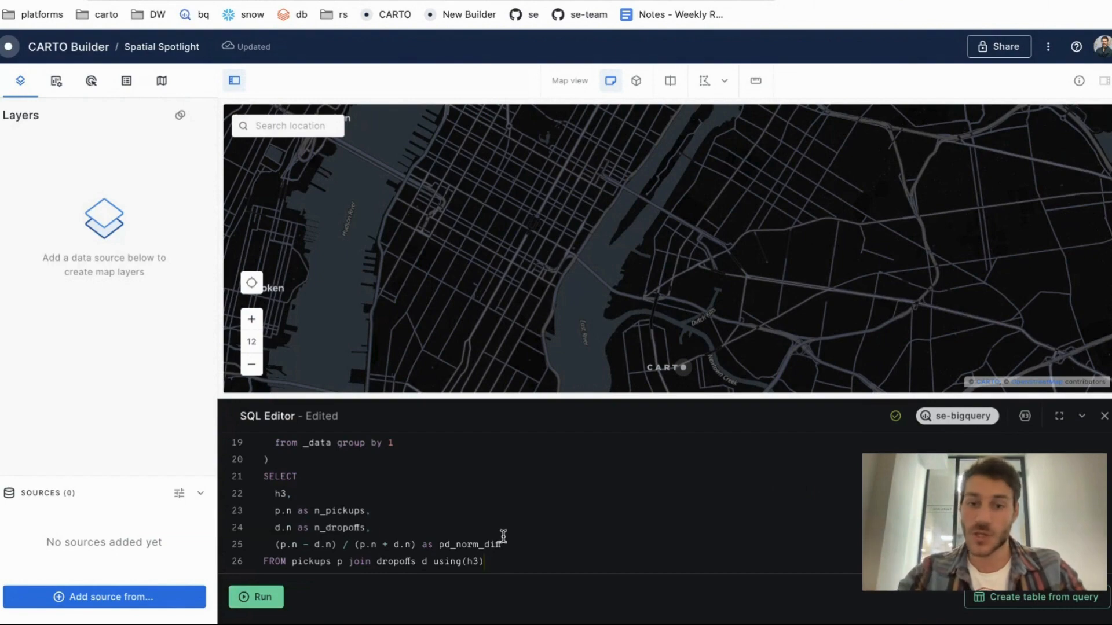
pyautogui.click(250, 596)
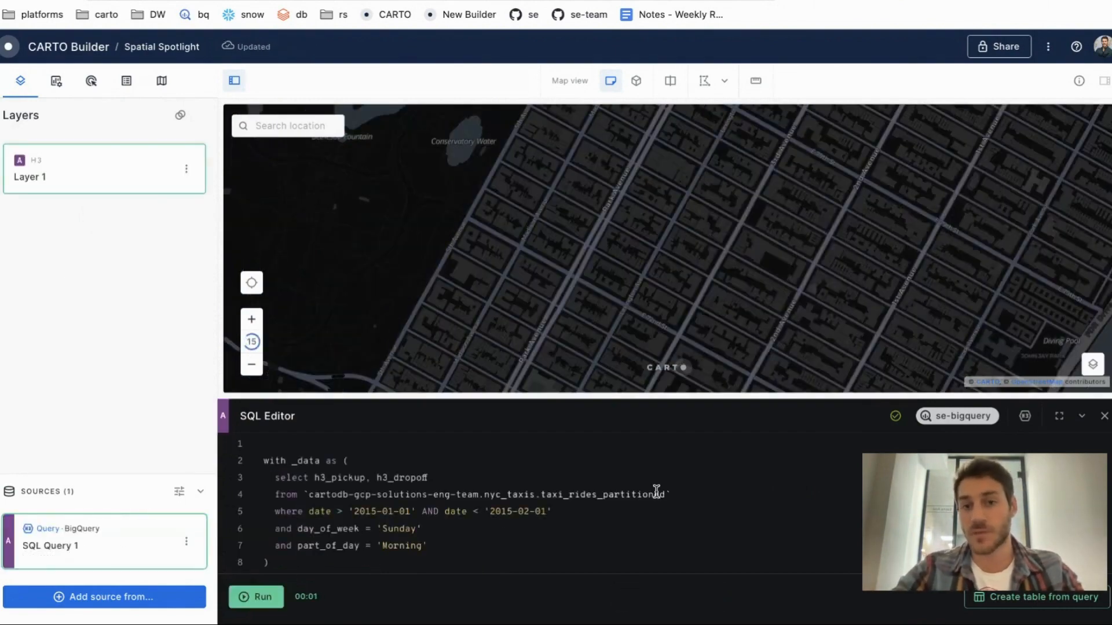
pyautogui.click(1102, 419)
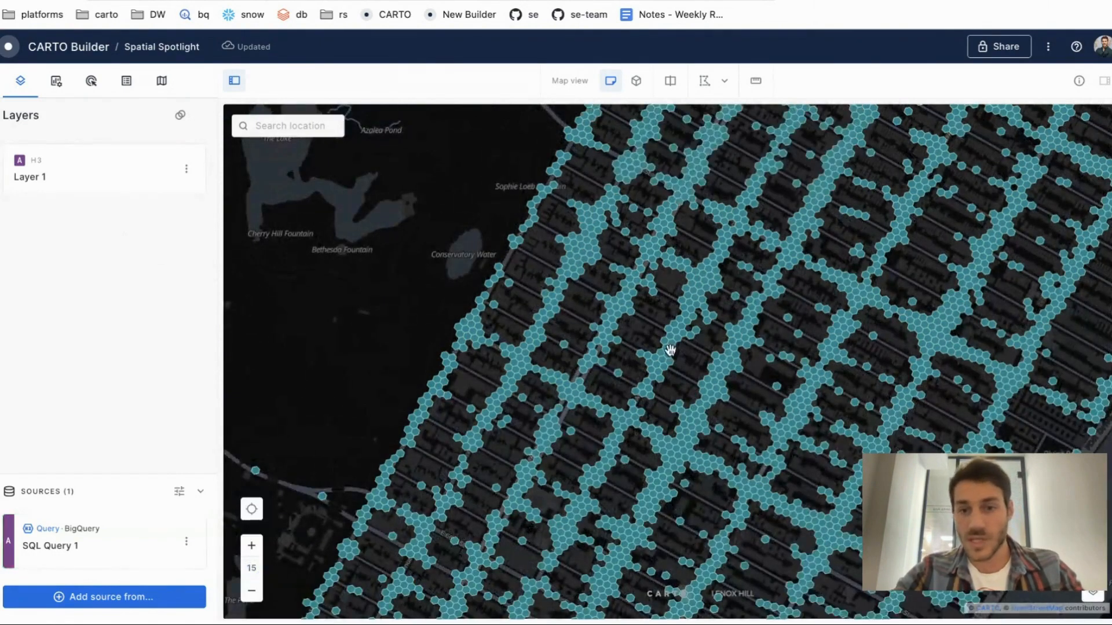
# Open the style settings of Layer 1 and turn off its stroke color
pyautogui.moveTo(737, 367); pyautogui.dragTo(647, 372)
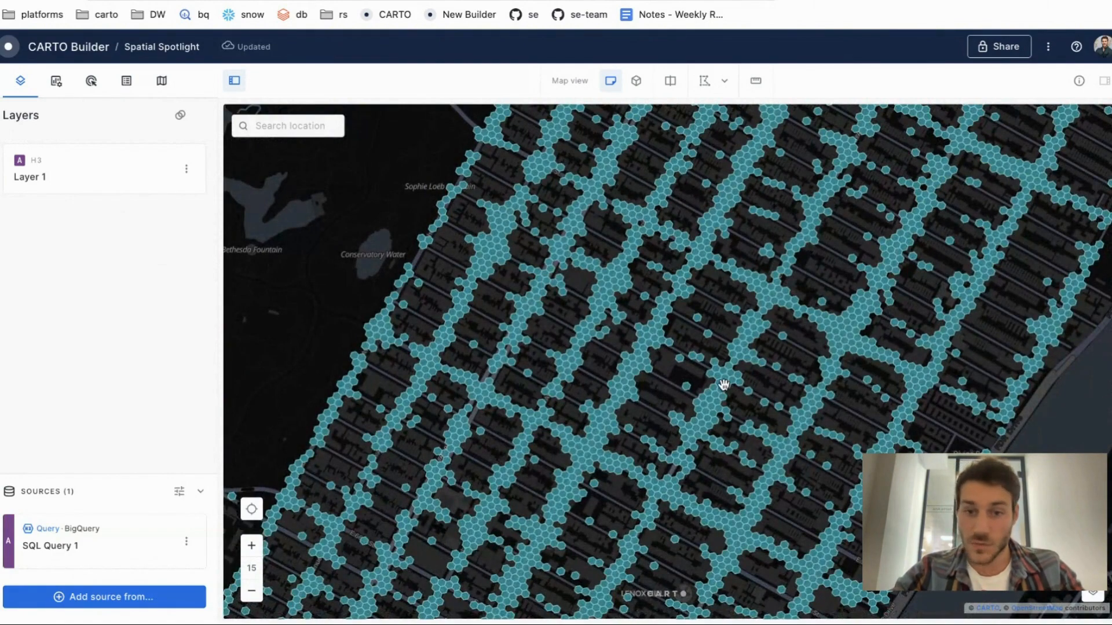
pyautogui.scroll(-4, 723, 385)
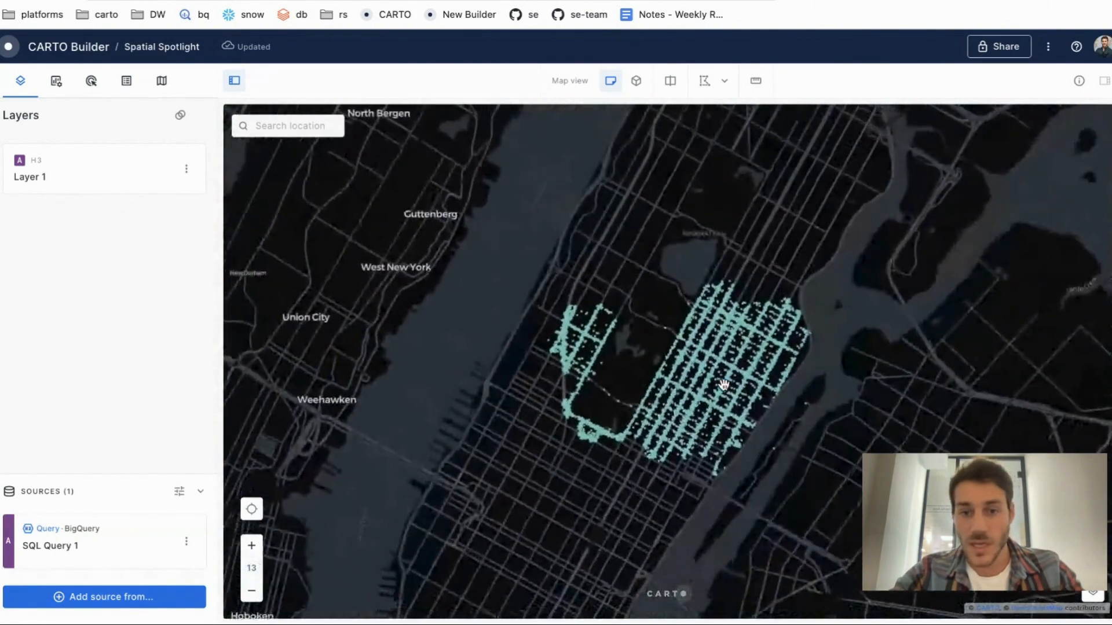
pyautogui.scroll(-2, 654, 335)
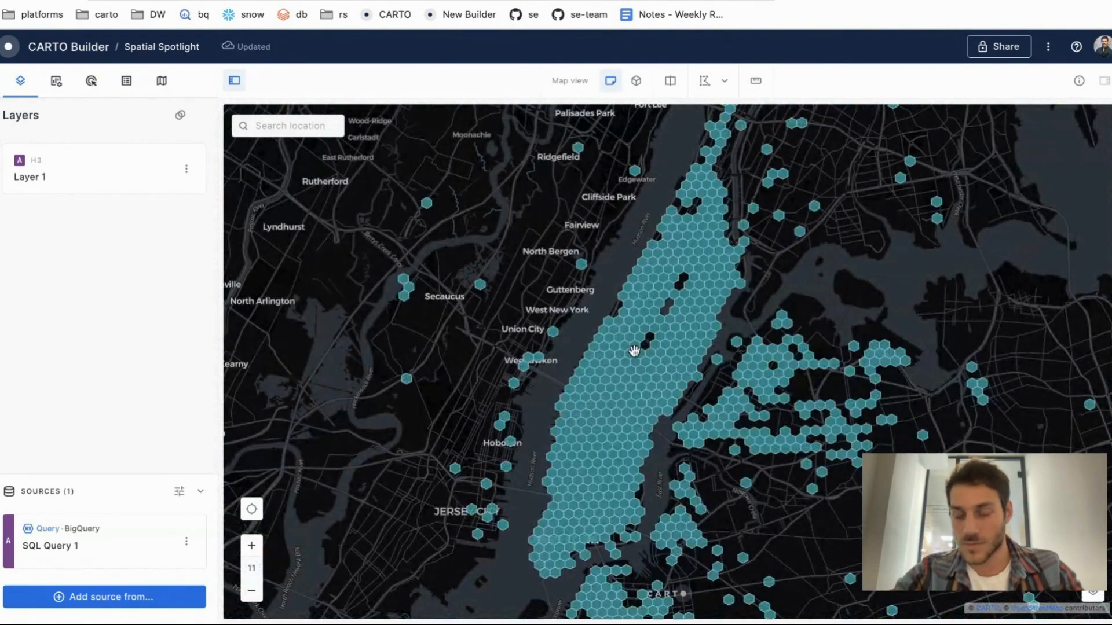
pyautogui.scroll(1, 638, 383)
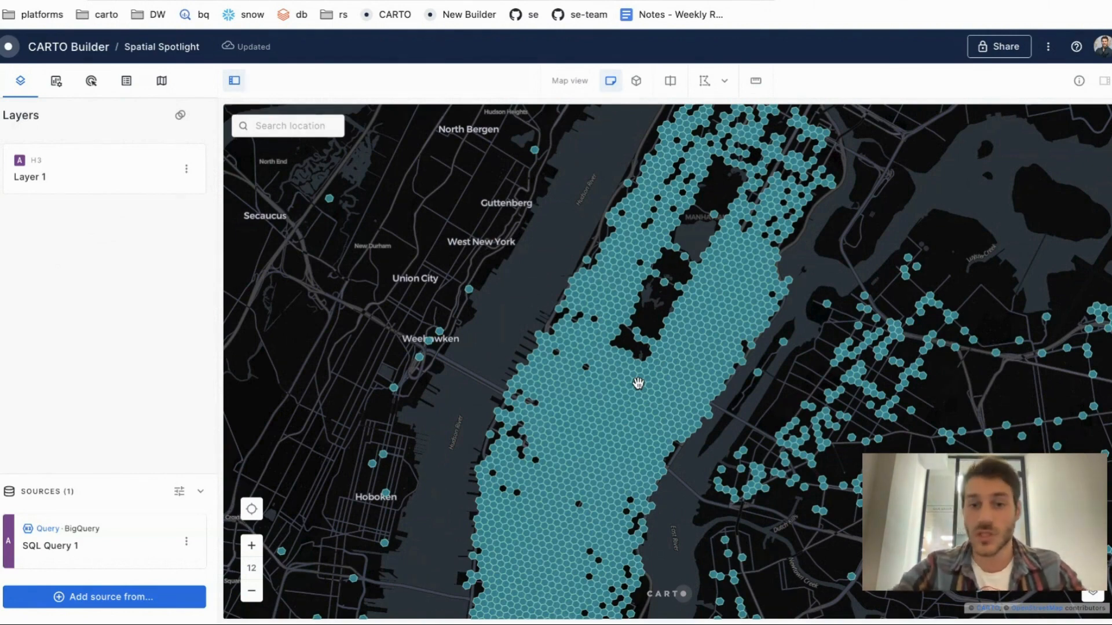
pyautogui.moveTo(531, 328); pyautogui.dragTo(494, 282)
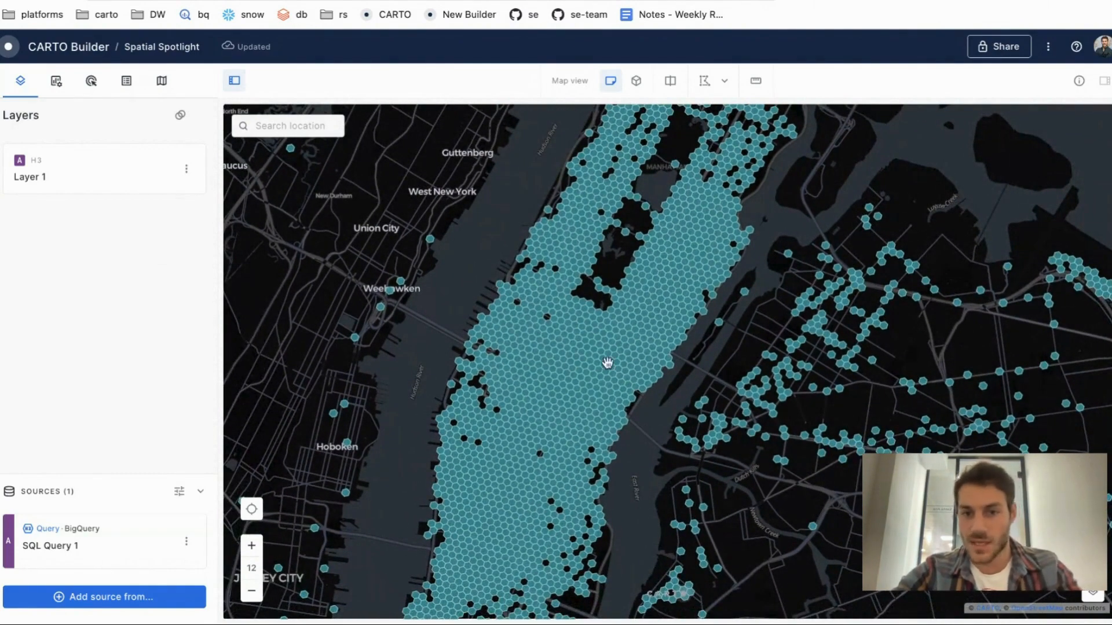
pyautogui.click(54, 180)
pyautogui.scroll(-4, 149, 404)
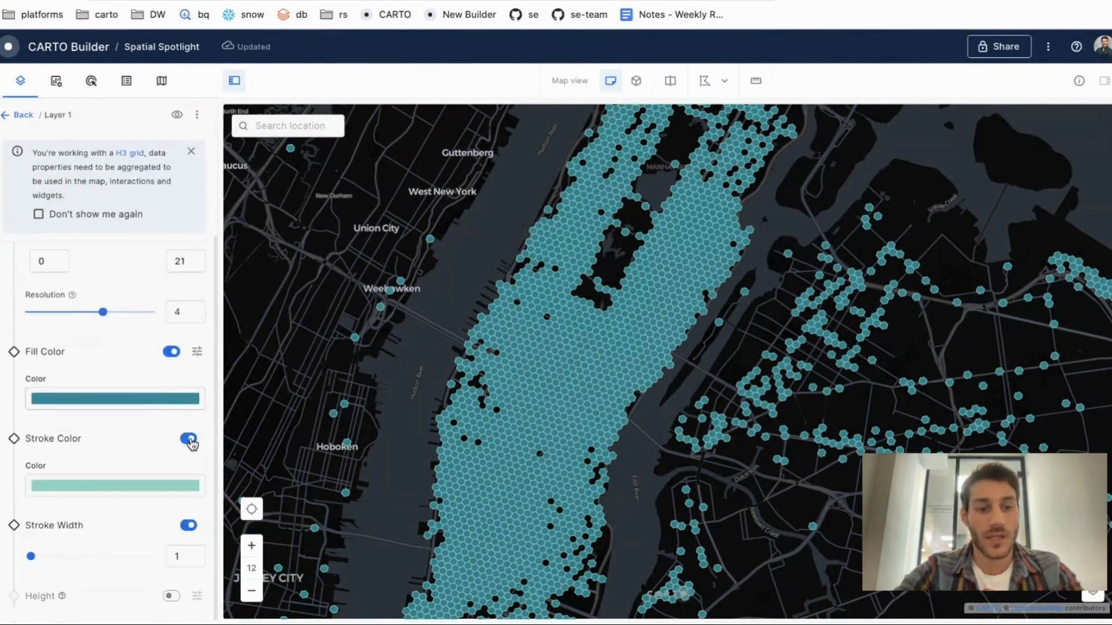
pyautogui.click(189, 438)
# Color the H3 cells' fill by Pd_norm_diff, aggregated as AVG
pyautogui.click(197, 458)
pyautogui.scroll(-1, 132, 446)
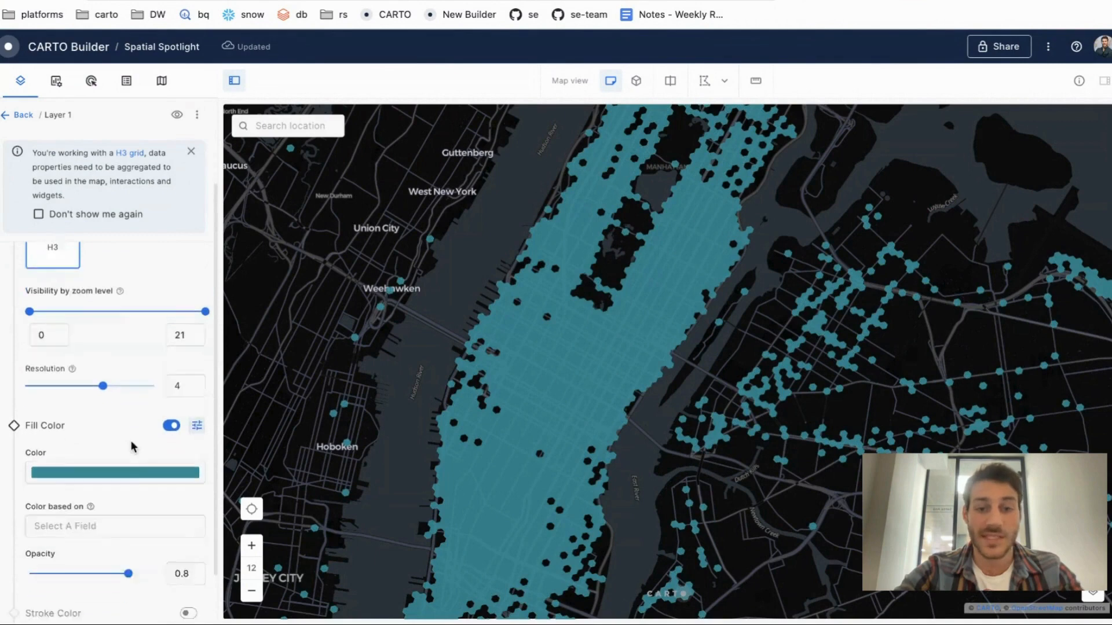
pyautogui.scroll(-1, 132, 446)
pyautogui.click(100, 465)
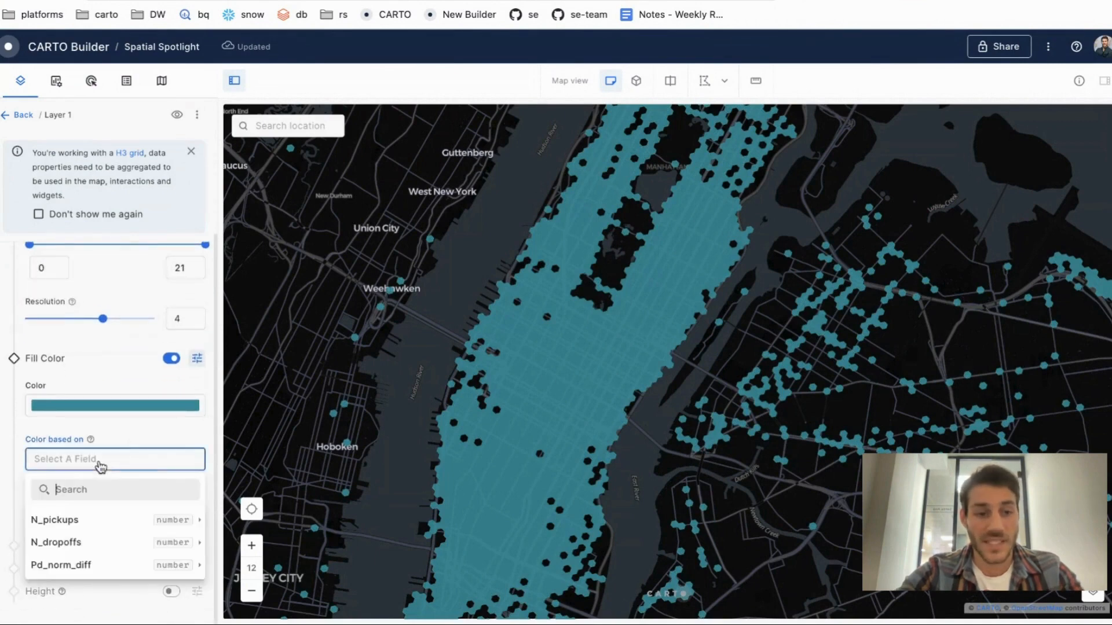
pyautogui.moveTo(98, 570)
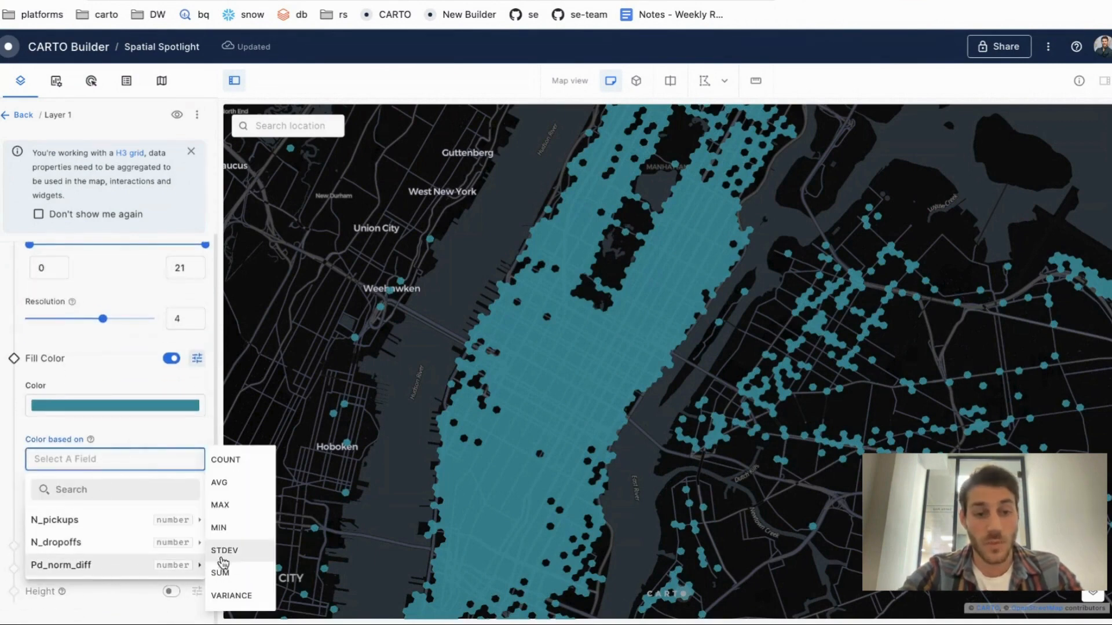
pyautogui.click(220, 483)
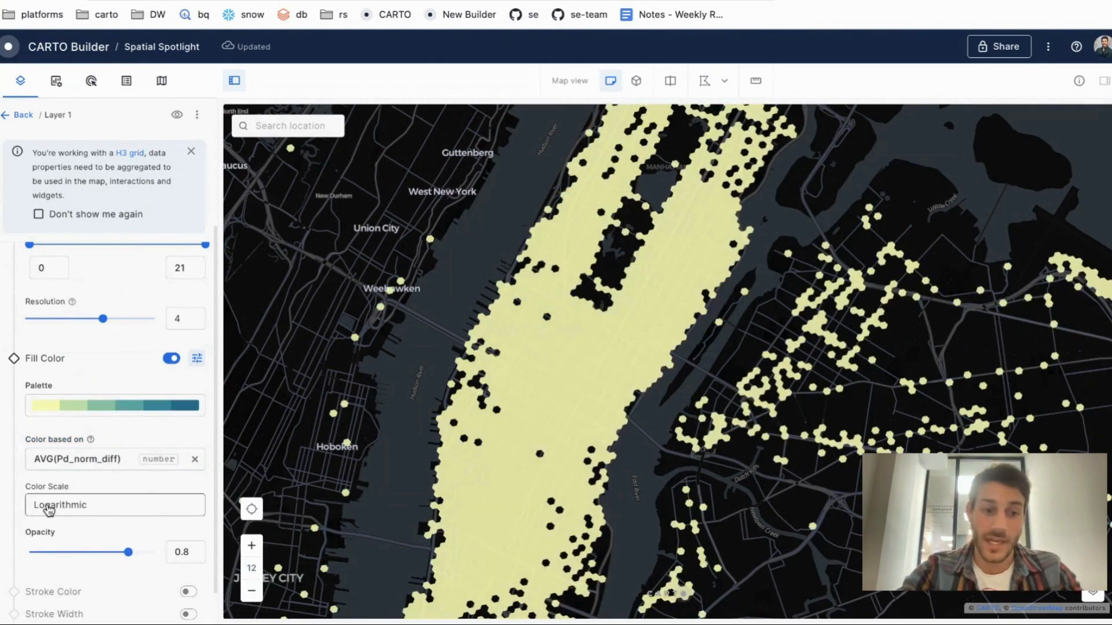
# Change the fill palette to the diverging Uber Viz Diverging 1 with 5 steps and reverse its color order
pyautogui.click(113, 404)
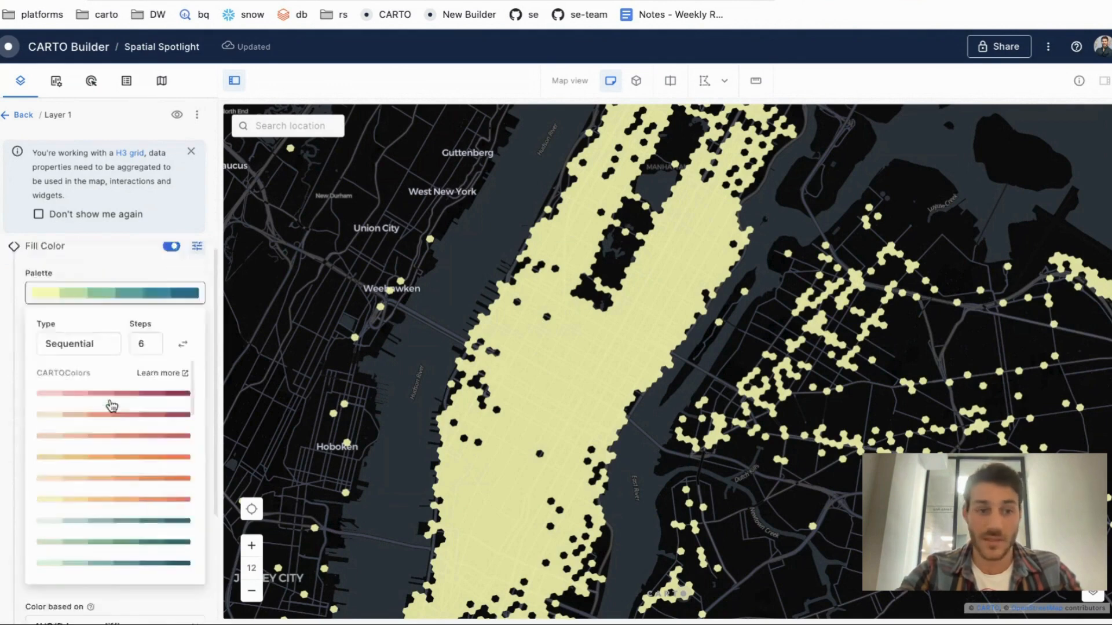
pyautogui.click(74, 238)
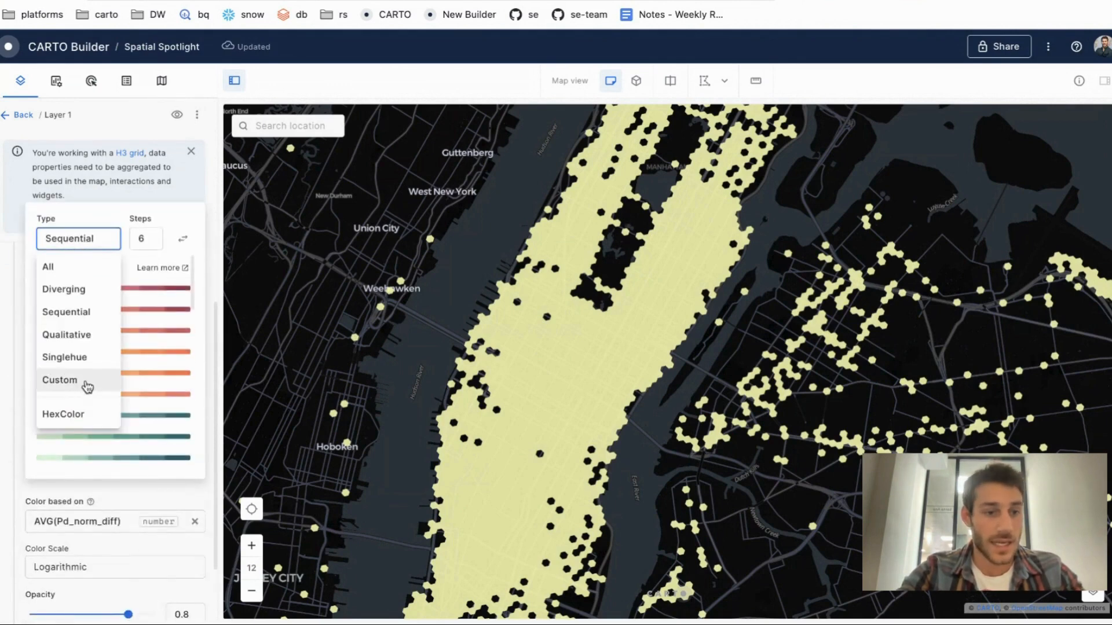
pyautogui.click(81, 290)
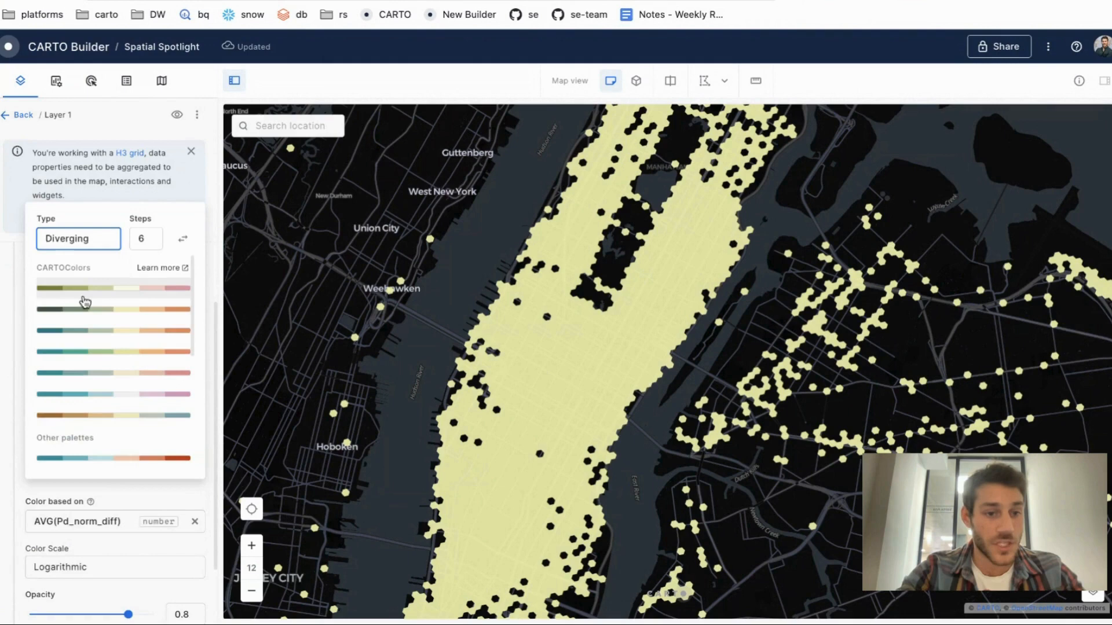
pyautogui.click(134, 248)
pyautogui.click(140, 311)
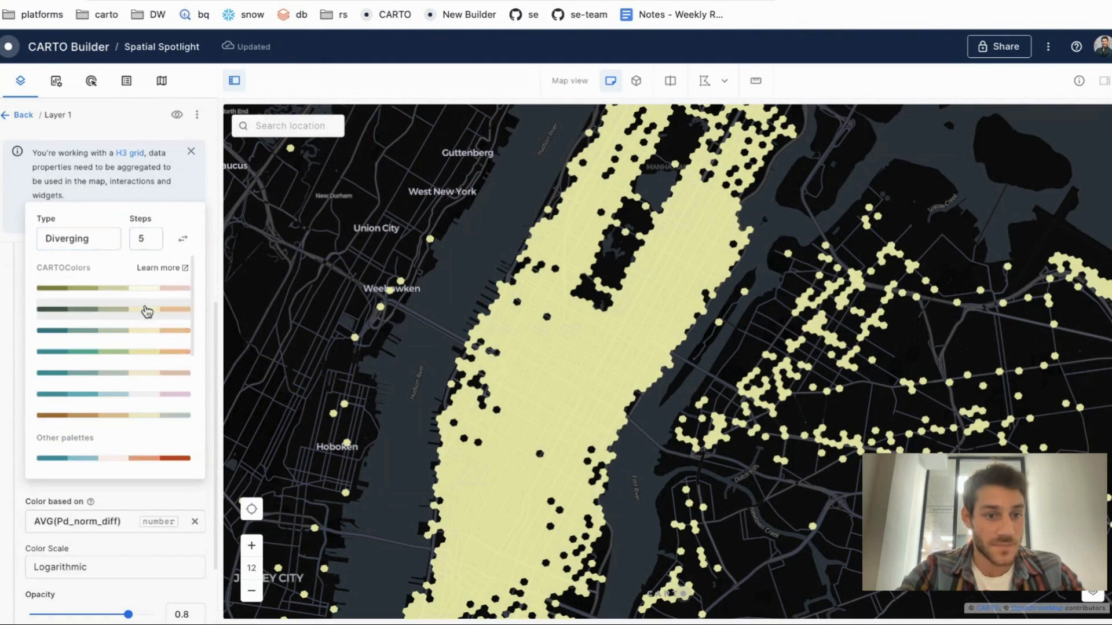
pyautogui.click(134, 460)
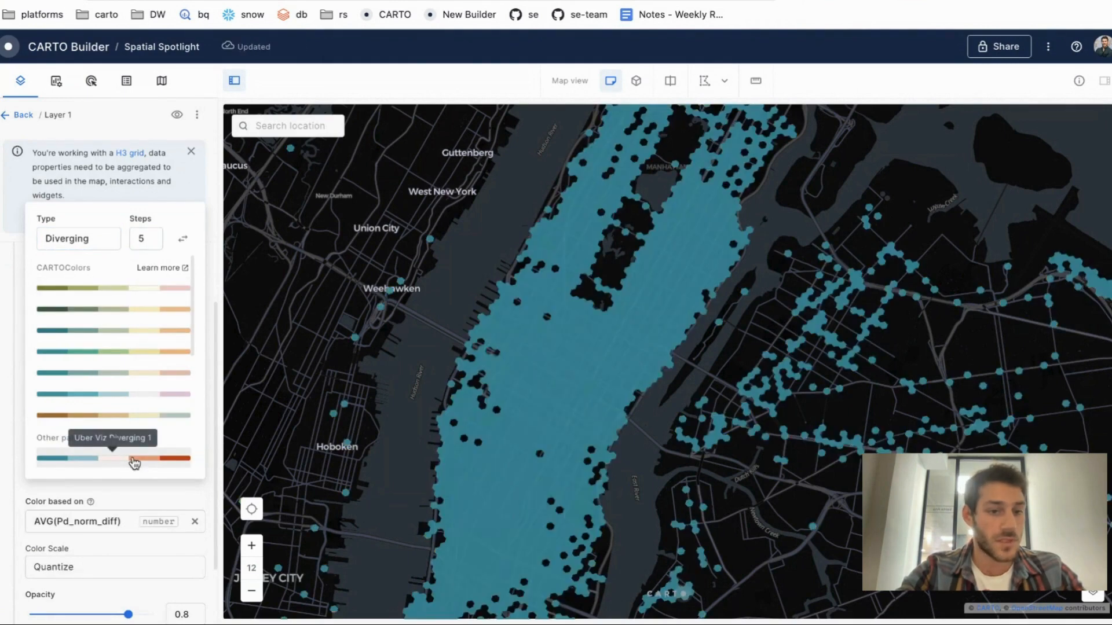
pyautogui.click(182, 239)
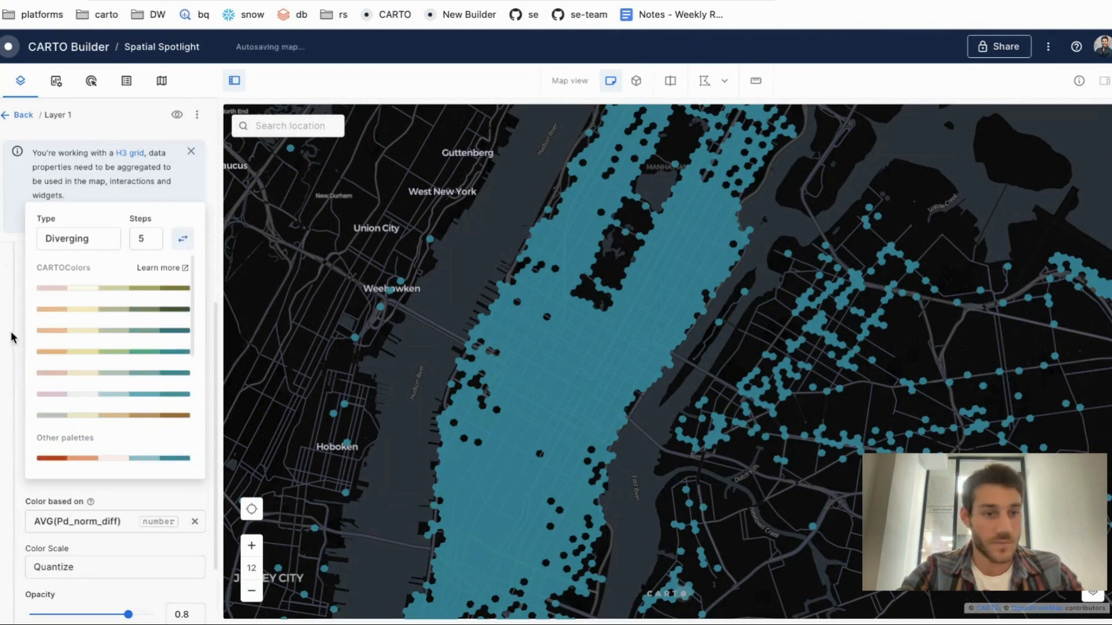
# Turn the palette into a custom one, set its middle color to light grey #DADADA, and apply it
pyautogui.click(85, 246)
pyautogui.click(92, 388)
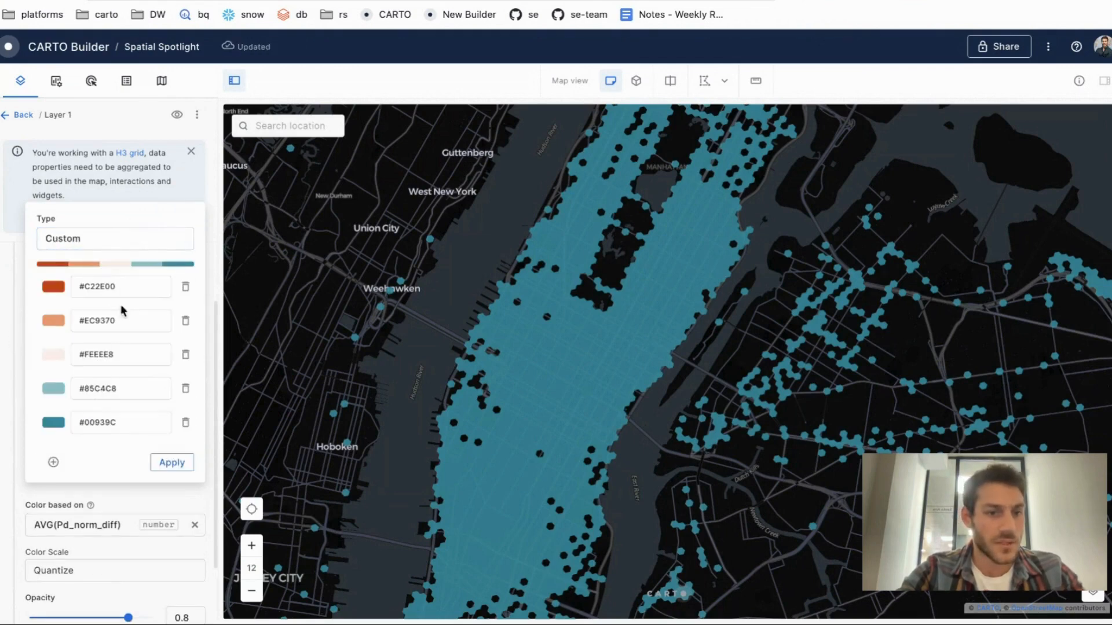
pyautogui.click(61, 355)
pyautogui.click(113, 358)
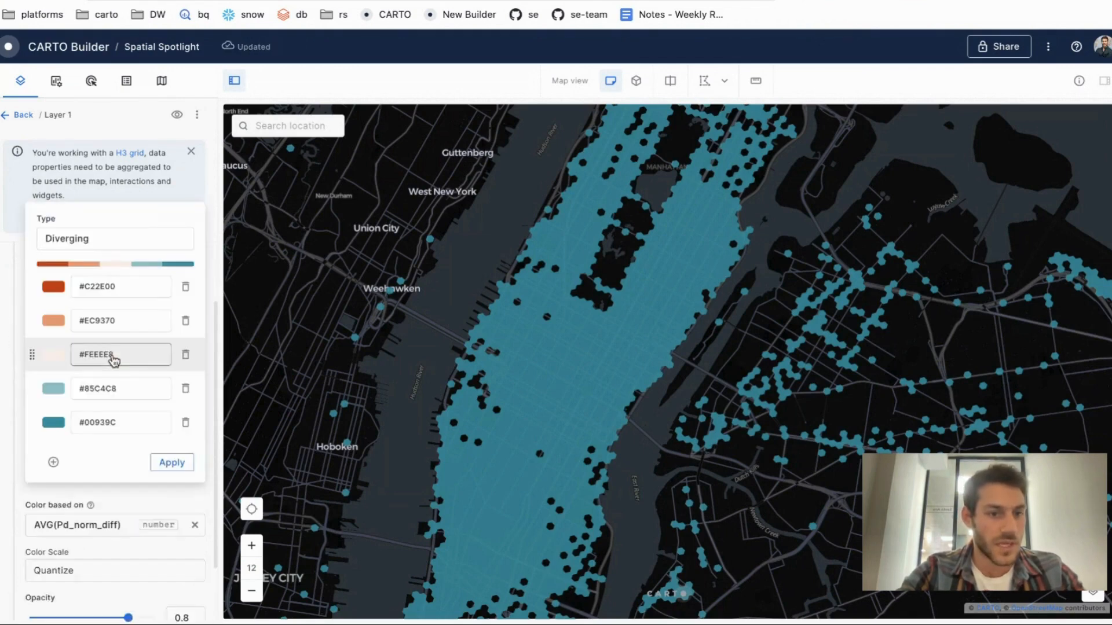
pyautogui.click(55, 356)
pyautogui.moveTo(276, 290); pyautogui.dragTo(226, 296)
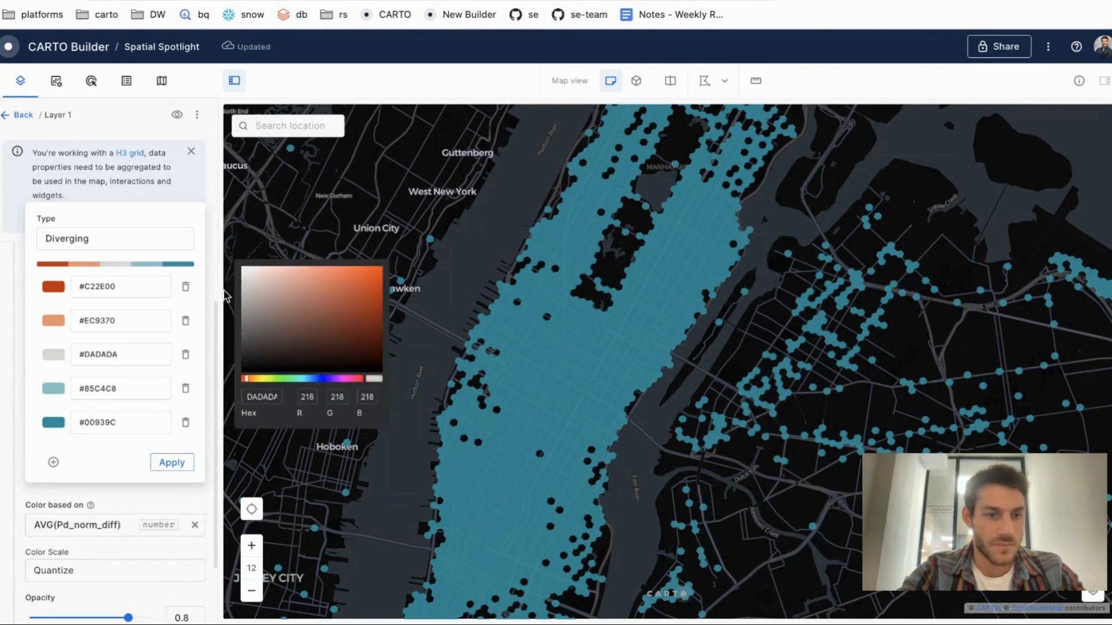
pyautogui.click(177, 477)
pyautogui.click(174, 464)
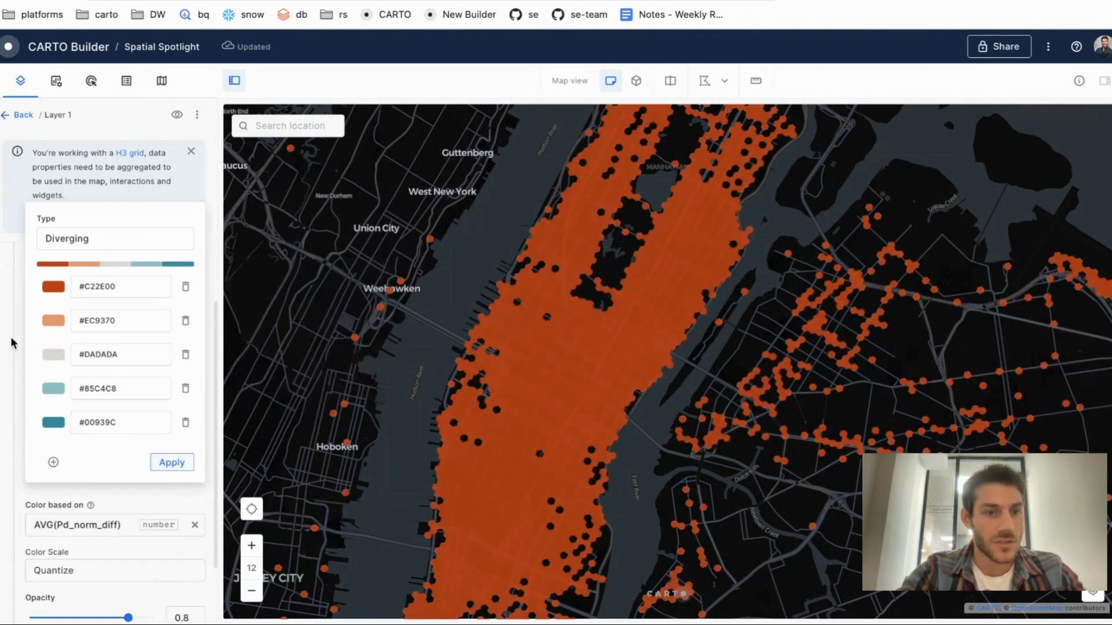
# Switch the color scale to Custom classification and set the two lowest class limits to -0.5 and -0.25
pyautogui.click(125, 468)
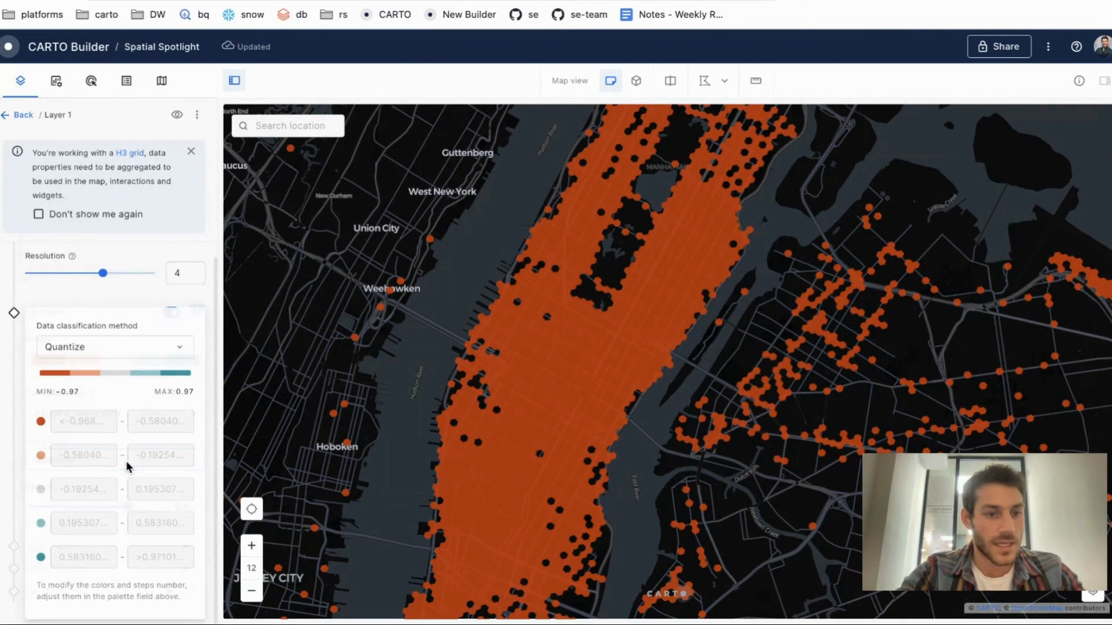
pyautogui.click(115, 348)
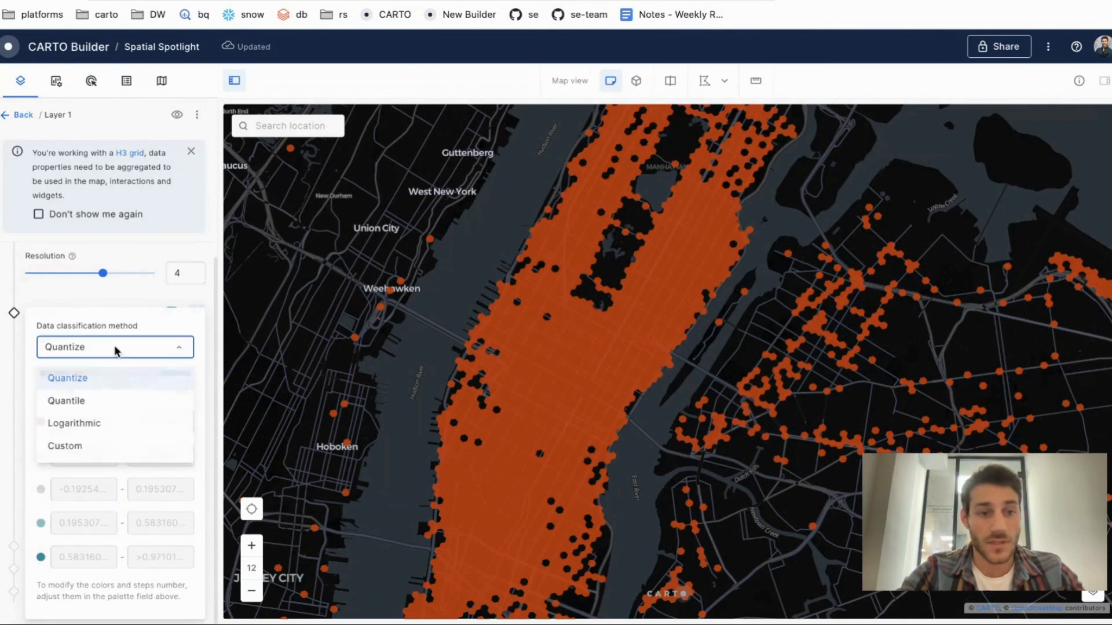
pyautogui.click(107, 447)
pyautogui.click(178, 386)
pyautogui.doubleClick(178, 387)
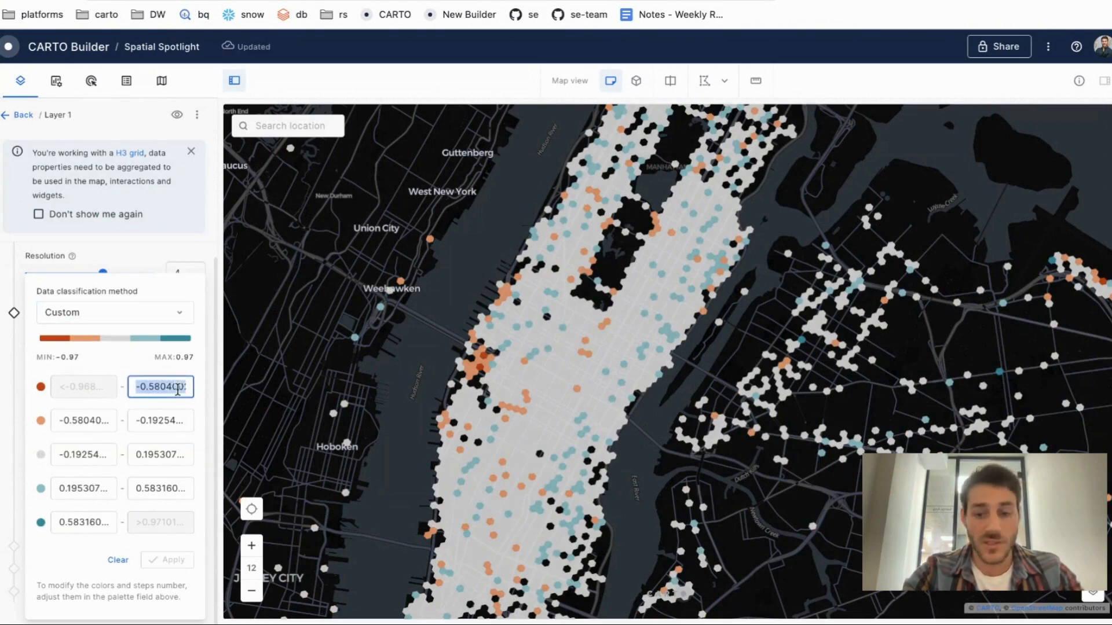
pyautogui.write('-.5')
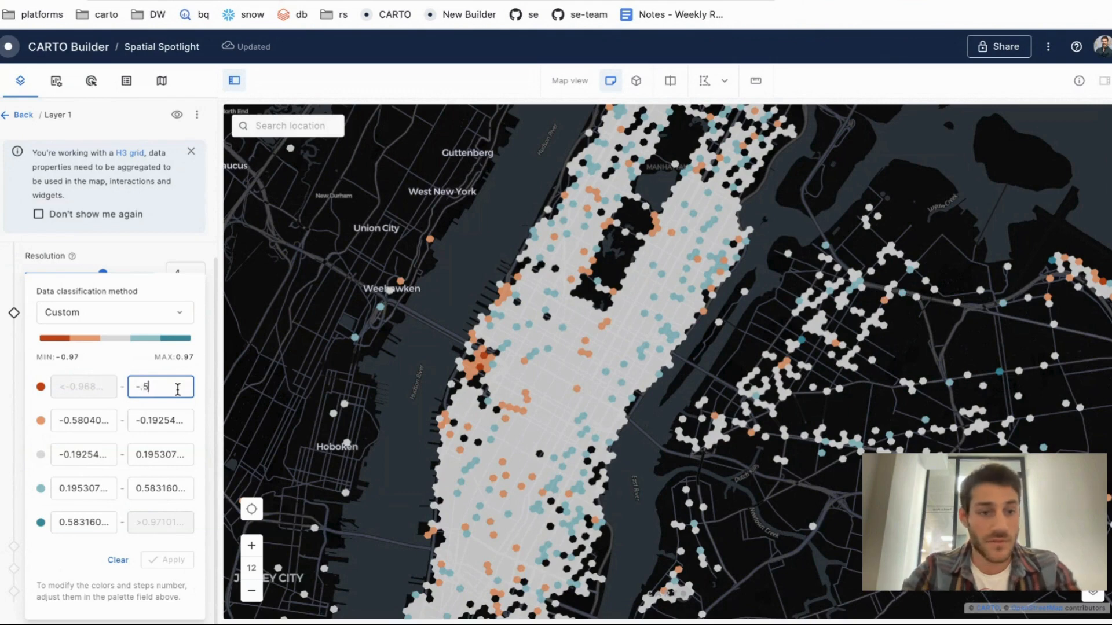
pyautogui.press('Tab')
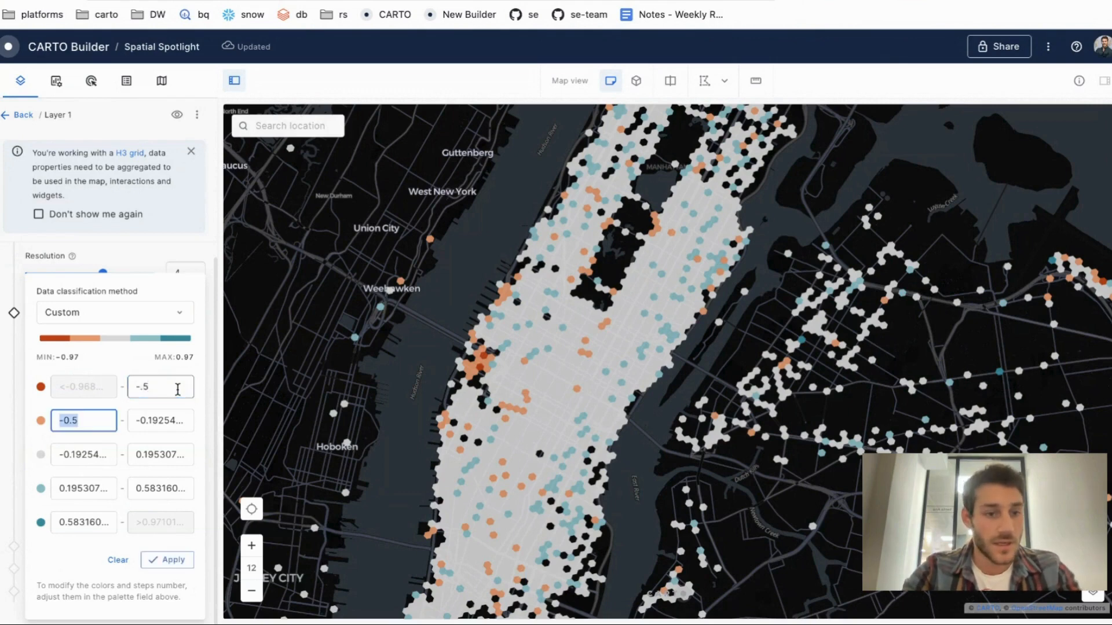
pyautogui.press('Tab')
pyautogui.write('-')
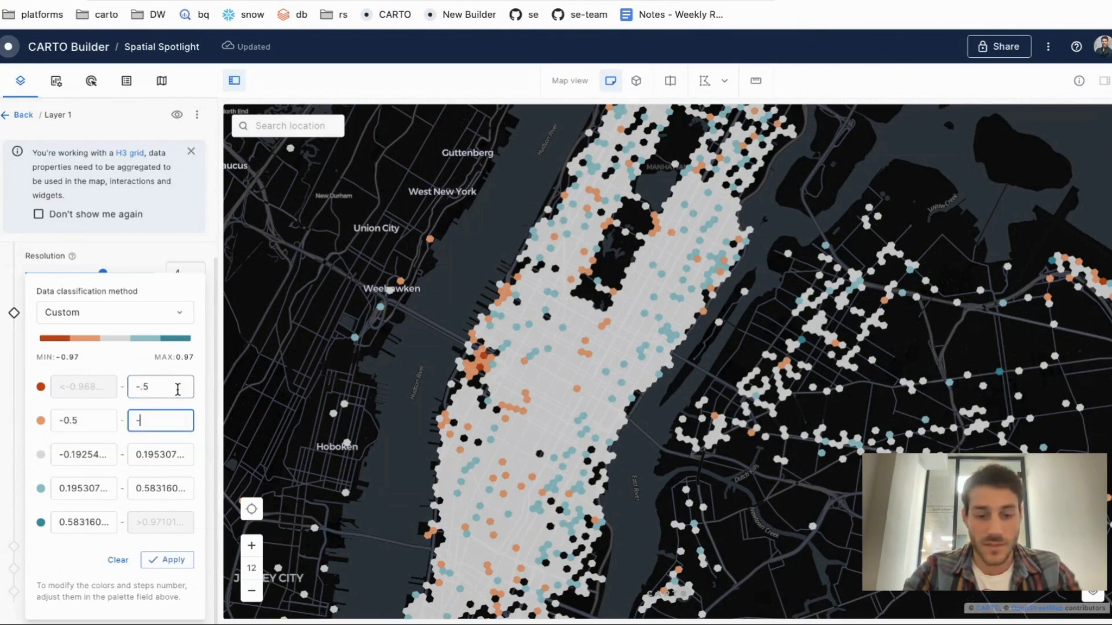
pyautogui.write('.25')
# Set the upper class limits to 0.25 and 0.5, apply the custom color scale, and close its settings
pyautogui.press('Tab')
pyautogui.press('Tab')
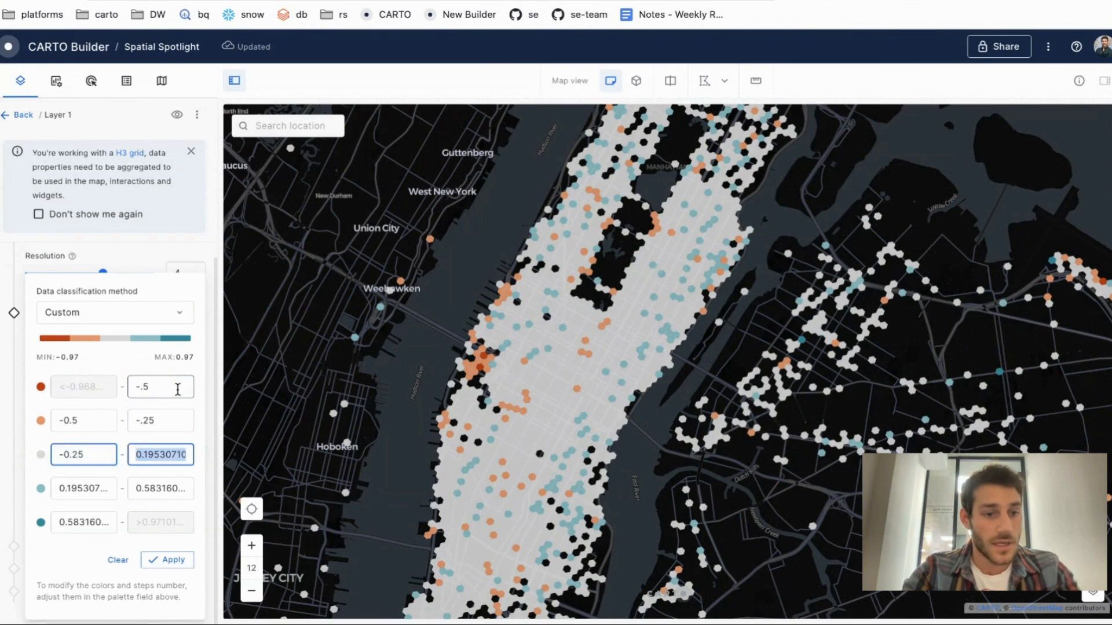
pyautogui.write('.25')
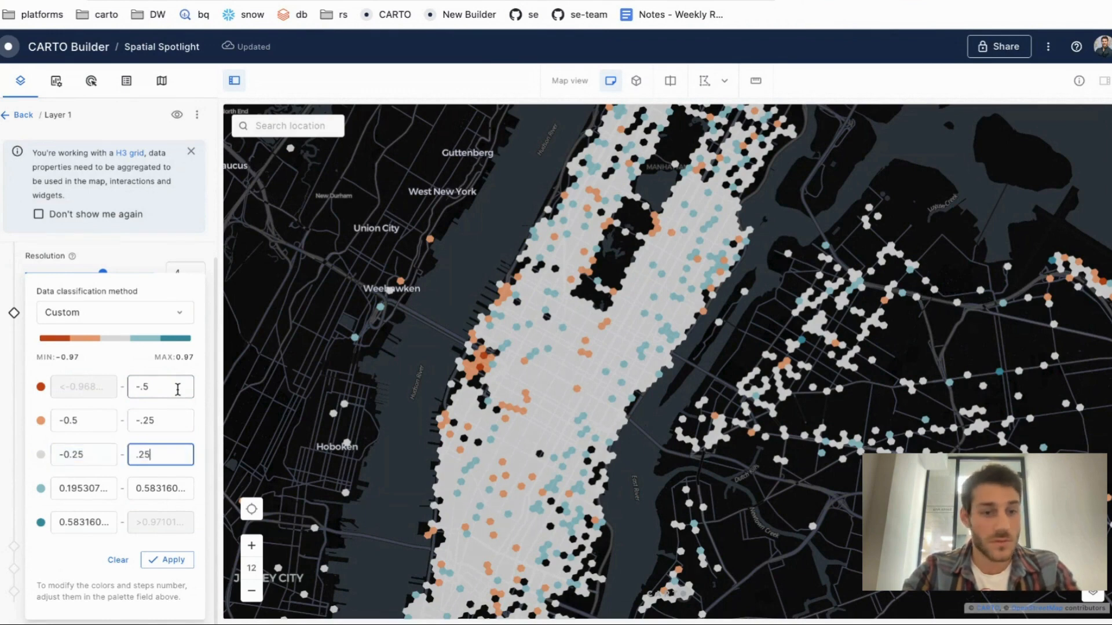
pyautogui.press('Tab')
pyautogui.press('Tab')
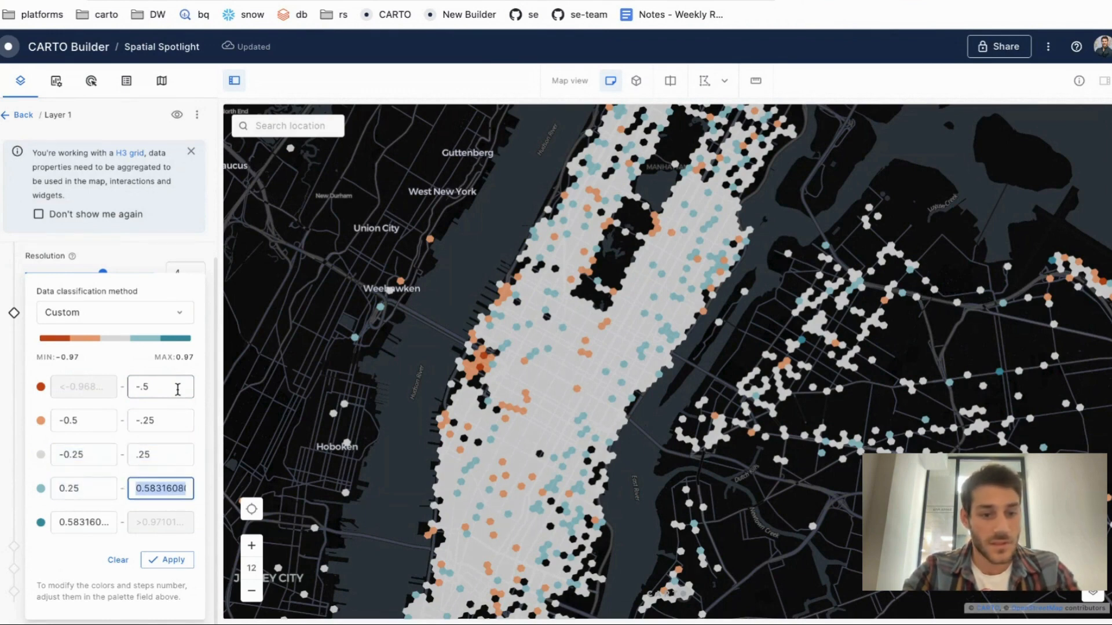
pyautogui.write('.5')
pyautogui.press('Tab')
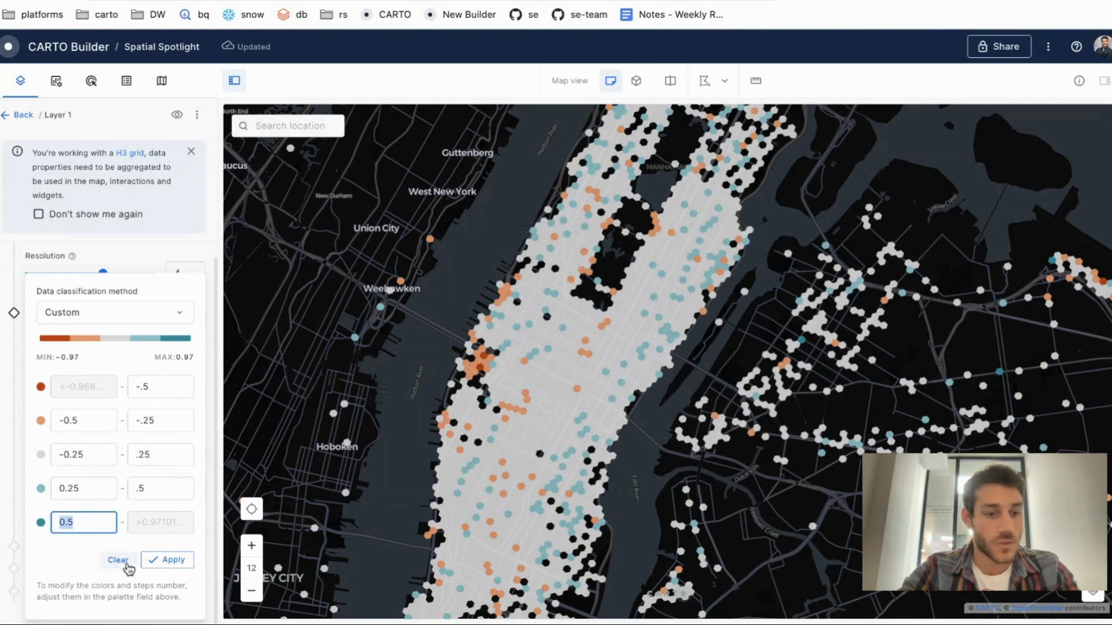
pyautogui.click(172, 561)
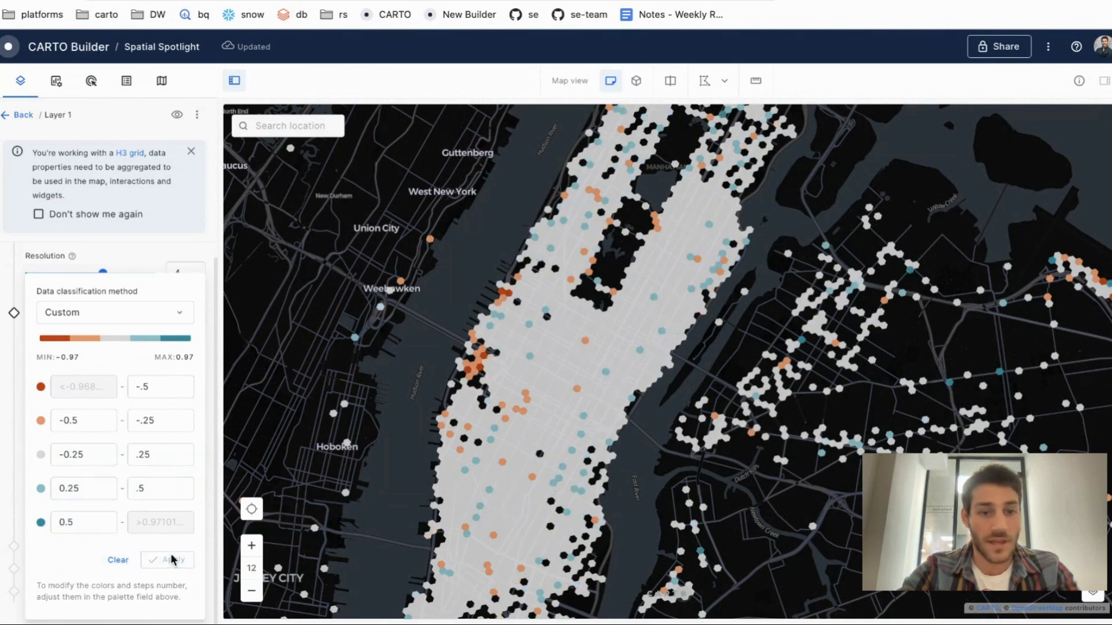
pyautogui.click(10, 415)
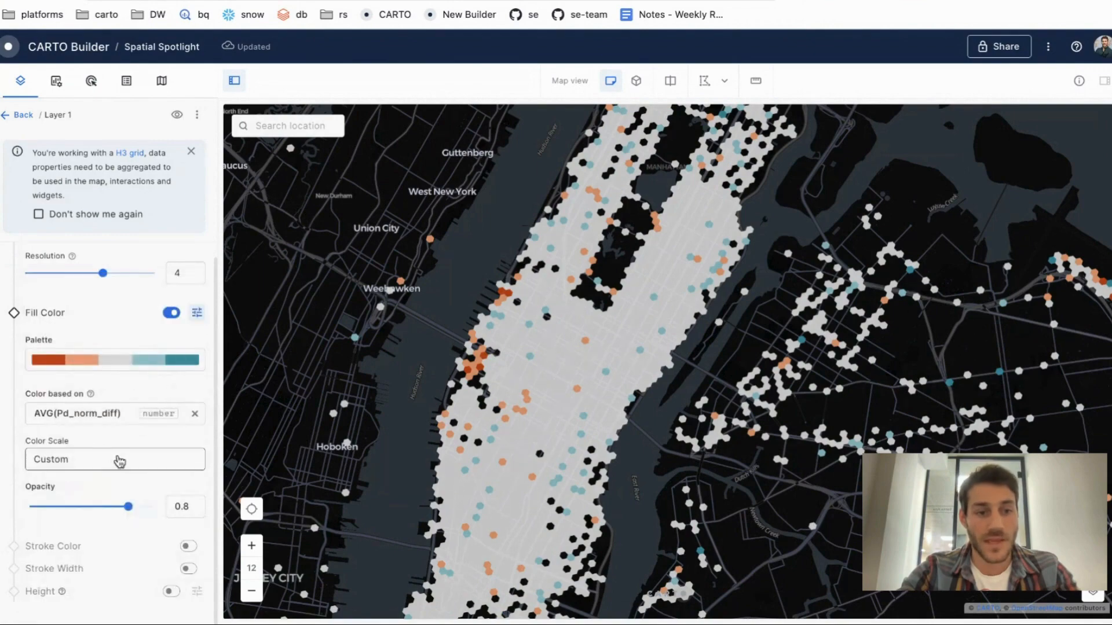
# Set the H3 layer's resolution to 5 for finer cells over Manhattan
pyautogui.scroll(1, 186, 374)
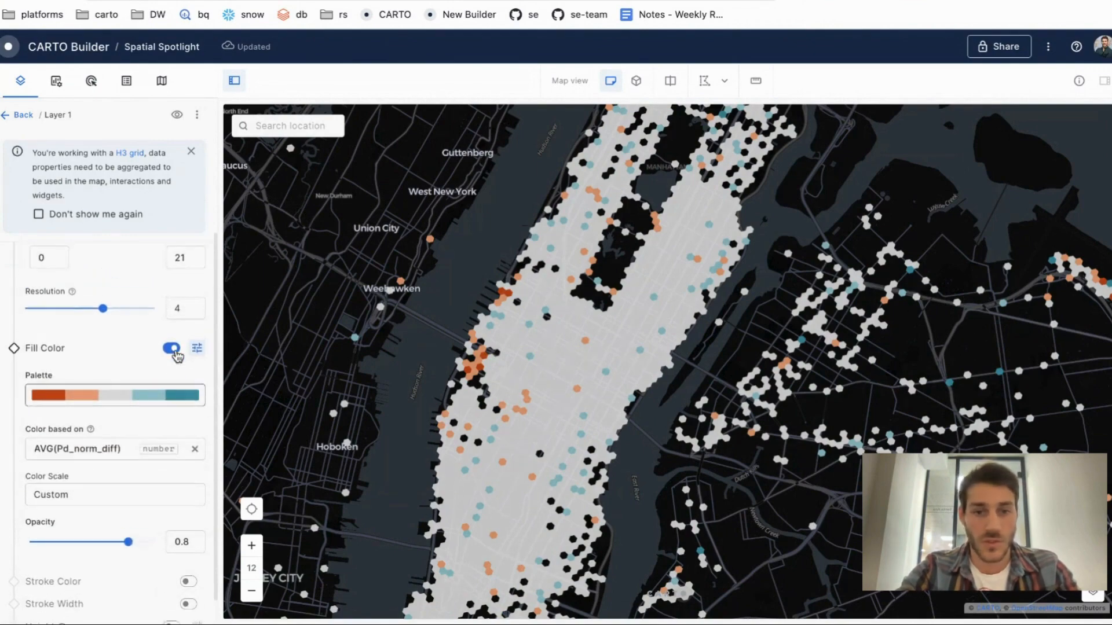
pyautogui.scroll(5, 615, 333)
pyautogui.moveTo(451, 347); pyautogui.dragTo(504, 340)
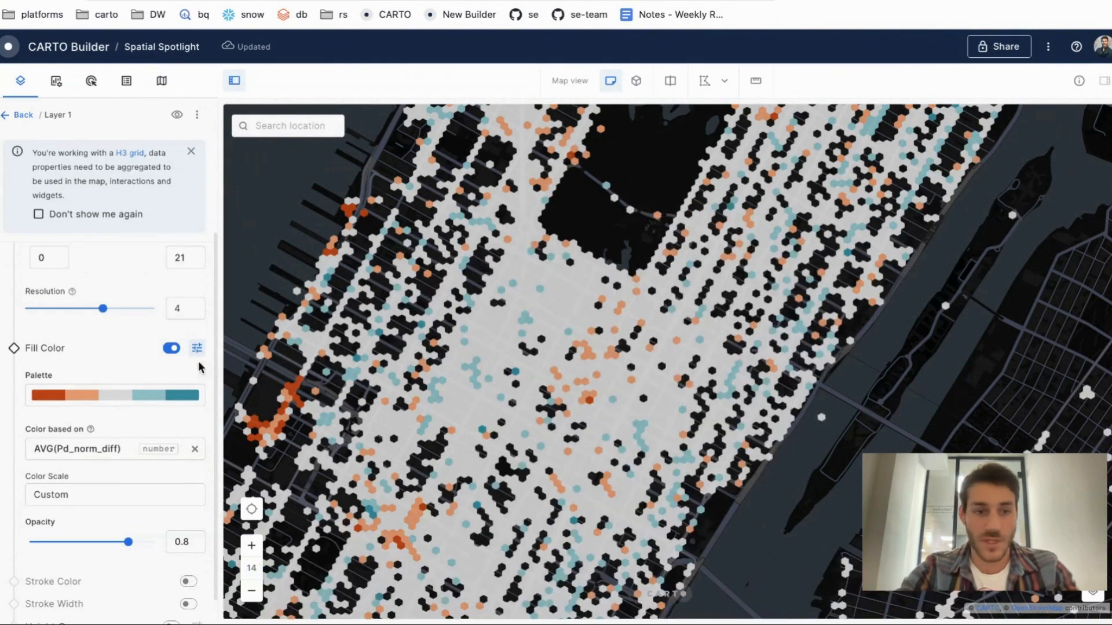
pyautogui.scroll(-5, 423, 367)
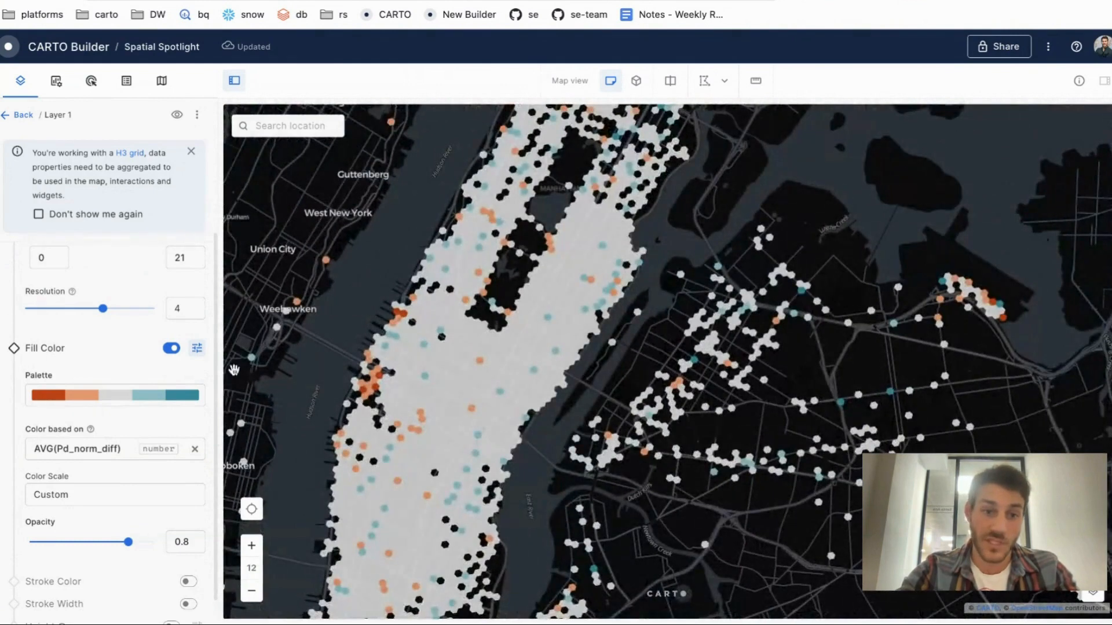
pyautogui.scroll(1, 119, 323)
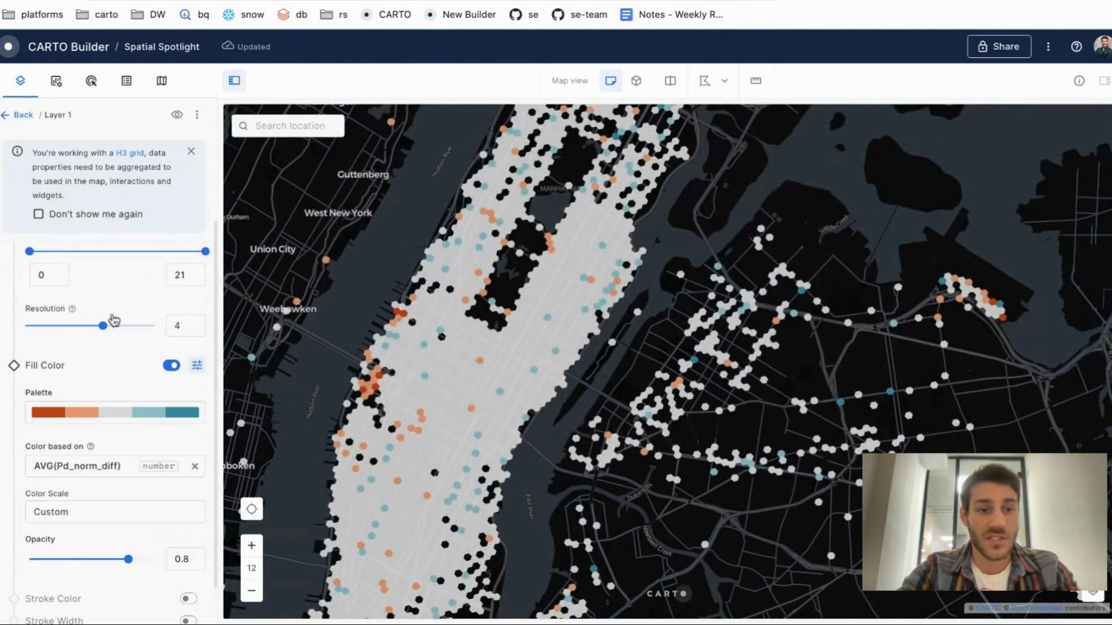
pyautogui.click(198, 321)
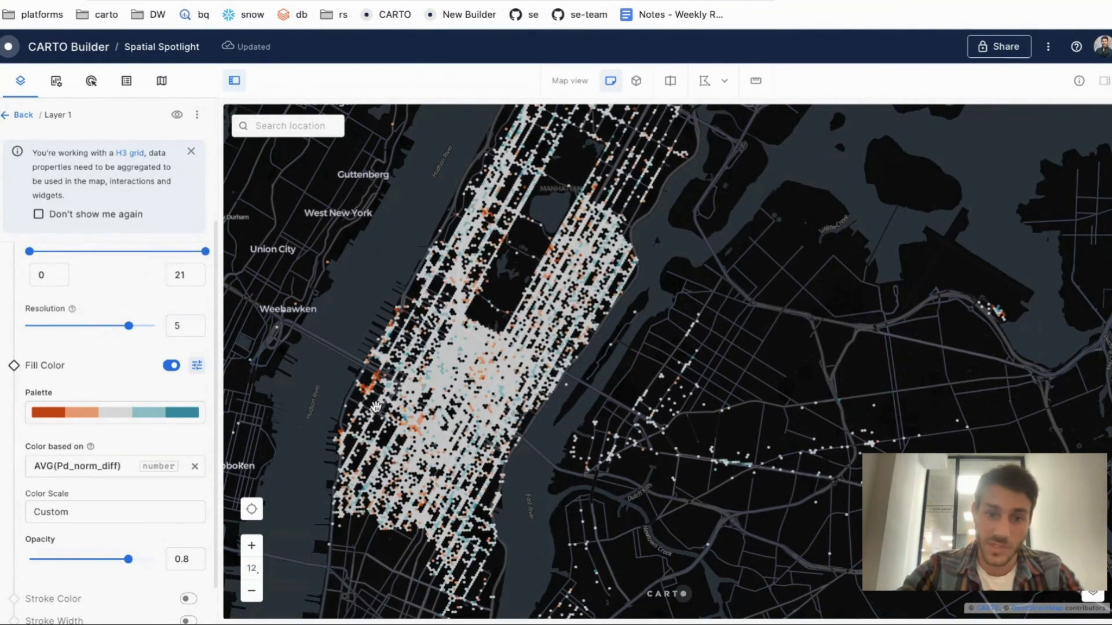
pyautogui.moveTo(382, 408); pyautogui.dragTo(403, 381)
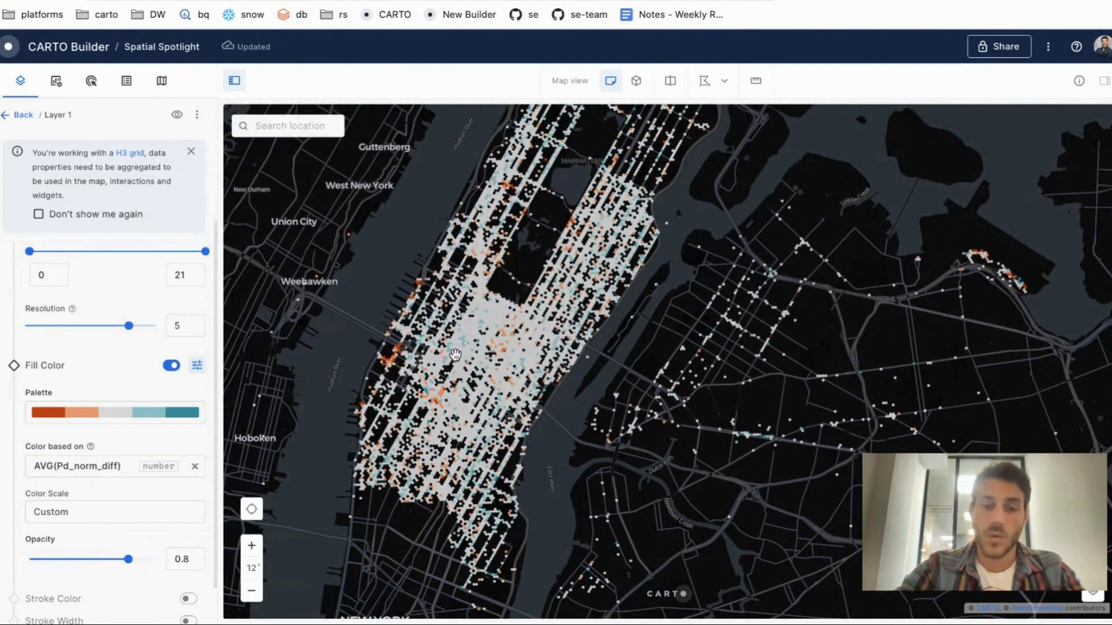
# Show the Spatial Spotlight legend and compare the styled layer with the Pickup/Dropoff relation layer in the NYC TAXI RIDES map
pyautogui.click(1093, 593)
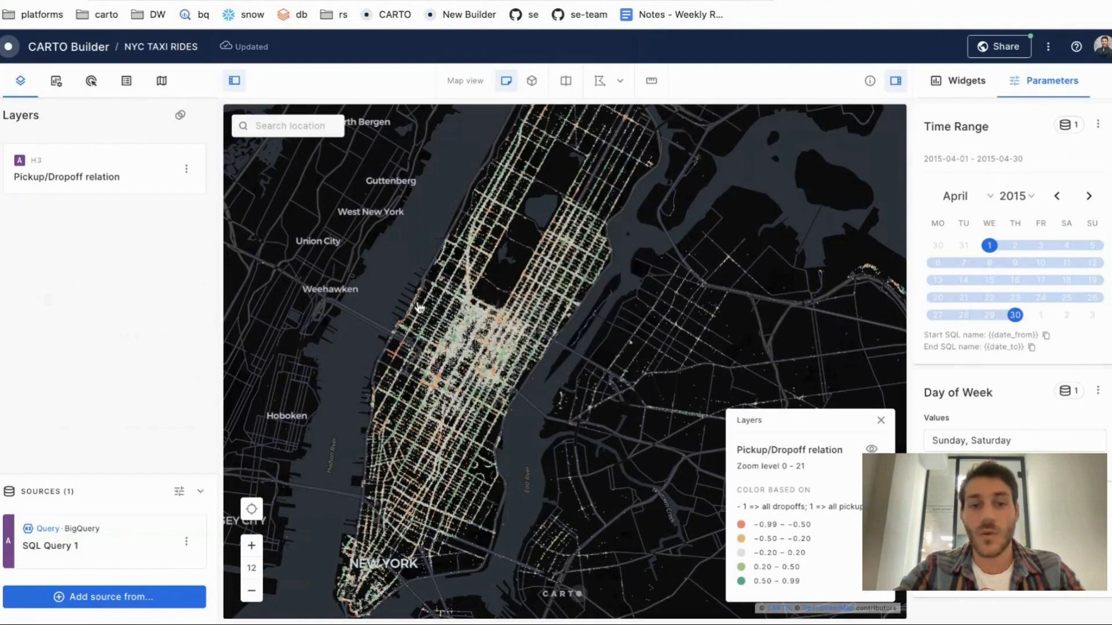
pyautogui.scroll(3, 412, 310)
pyautogui.moveTo(388, 300); pyautogui.dragTo(373, 258)
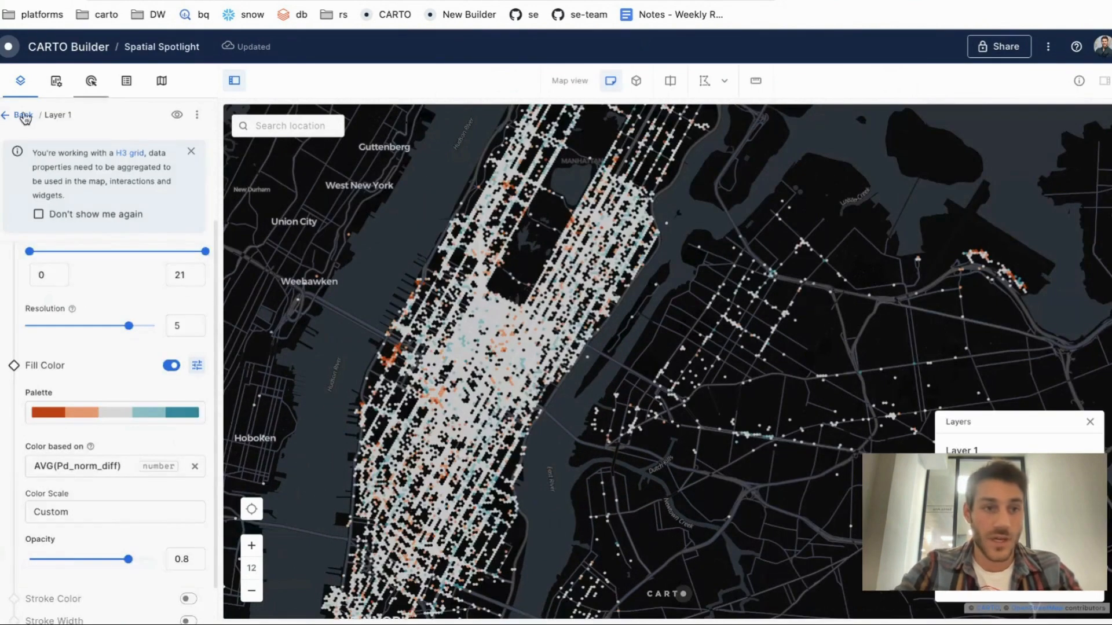
# Leave the layer style settings in Spatial Spotlight and open the query of SQL Query 1
pyautogui.click(20, 115)
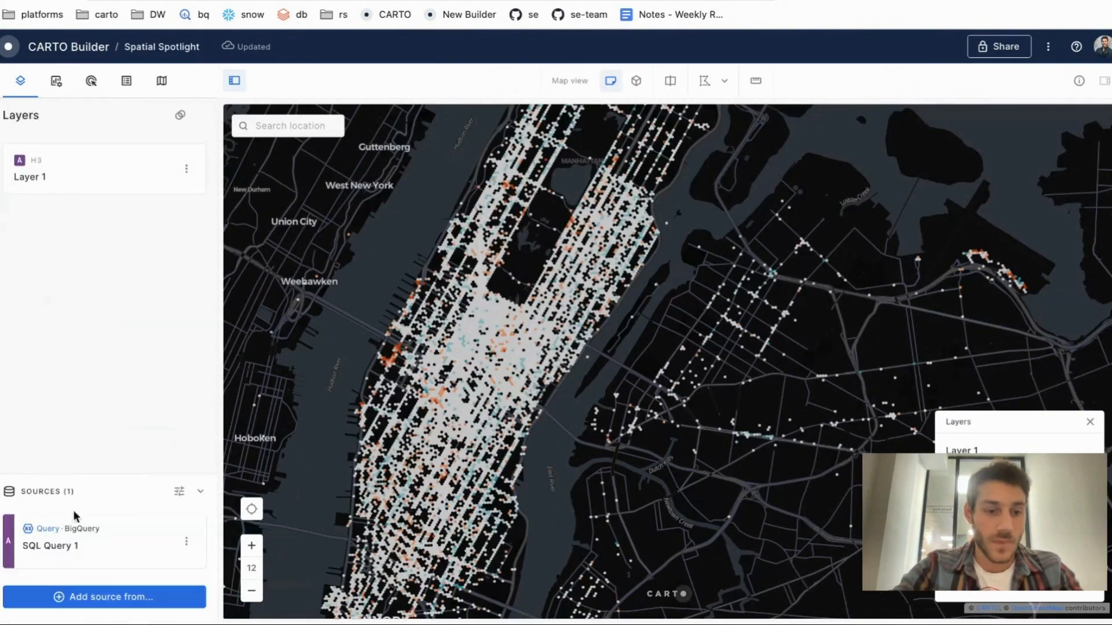
pyautogui.click(74, 539)
pyautogui.moveTo(439, 545); pyautogui.dragTo(221, 512)
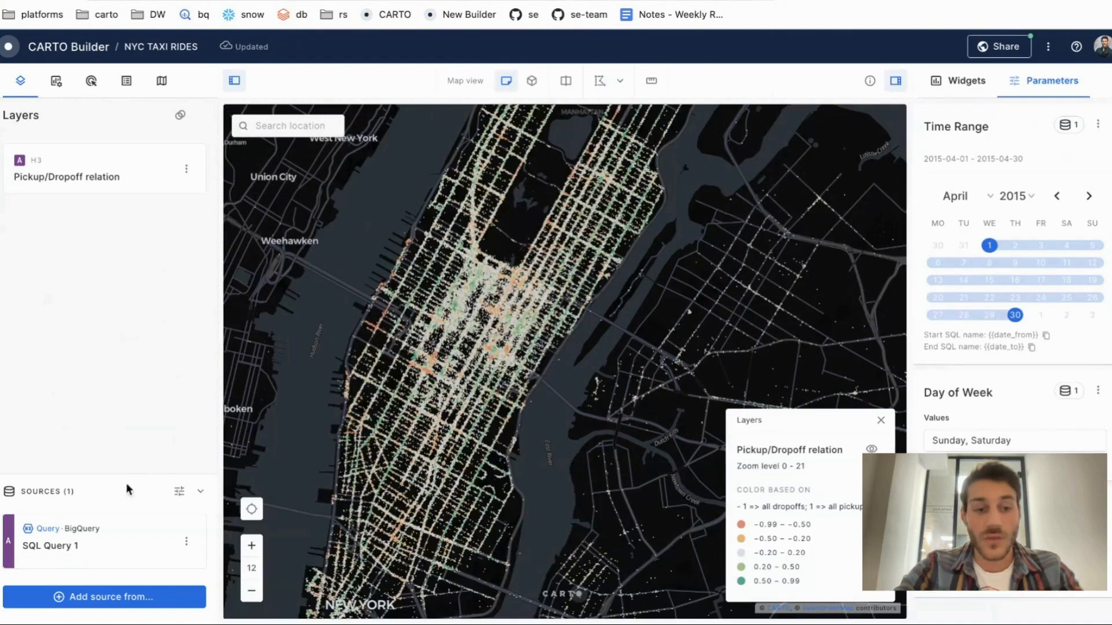
# Switch to the NYC TAXI RIDES map, view the SQL parameter types available for creation, and close the dialog without creating one
pyautogui.click(179, 493)
pyautogui.click(773, 472)
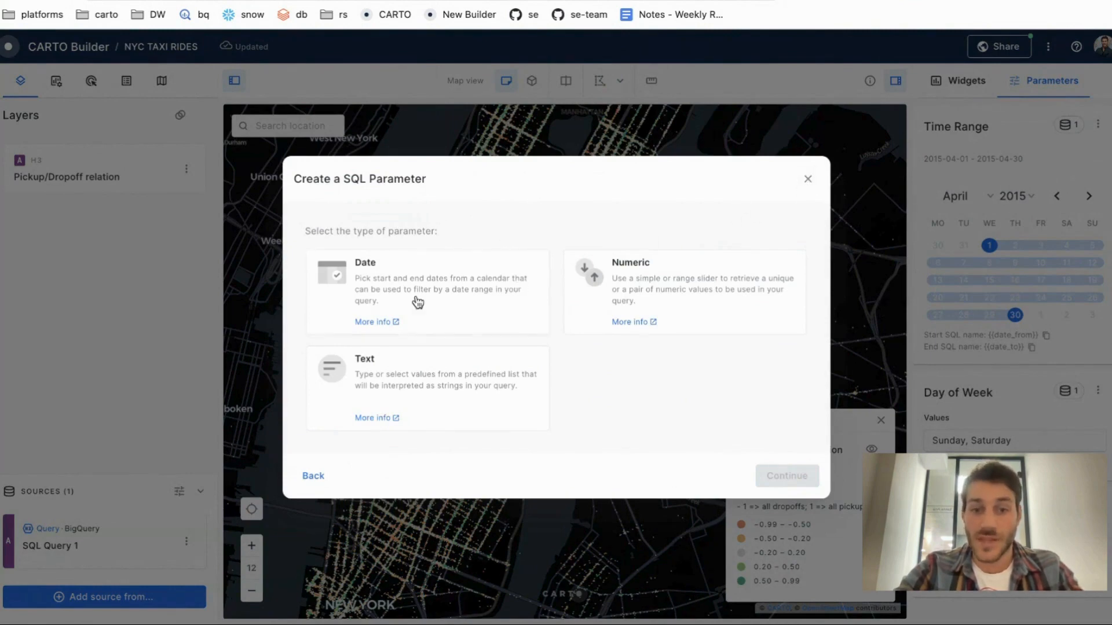
pyautogui.click(808, 179)
# Open the query of SQL Query 1 and examine its source table, parameter filter conditions and pickup and dropoff subqueries
pyautogui.click(81, 541)
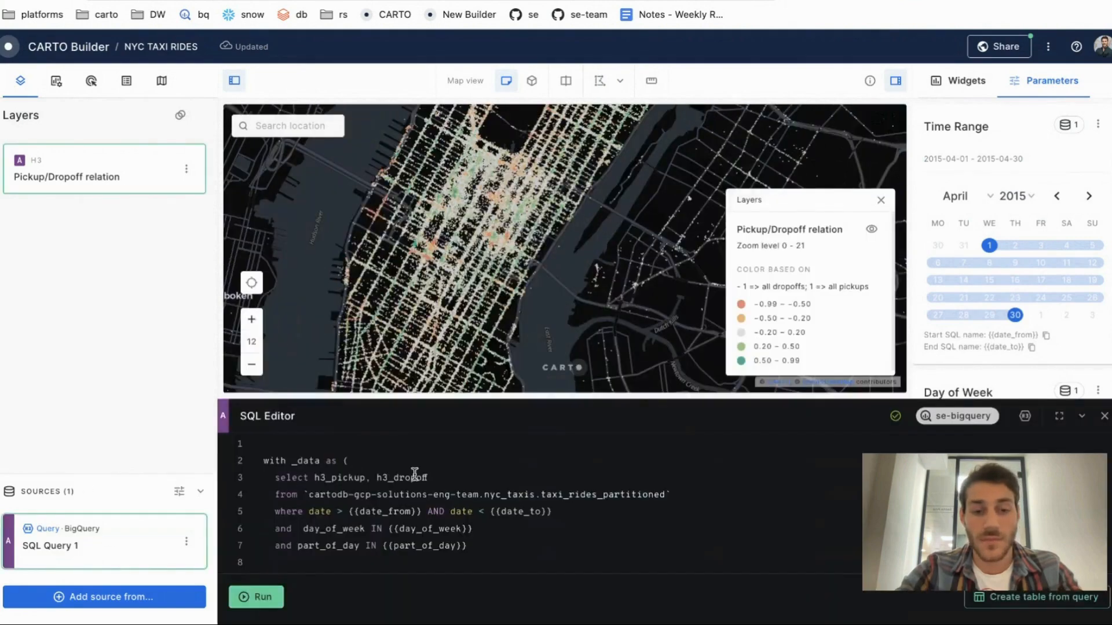
pyautogui.scroll(-1, 317, 527)
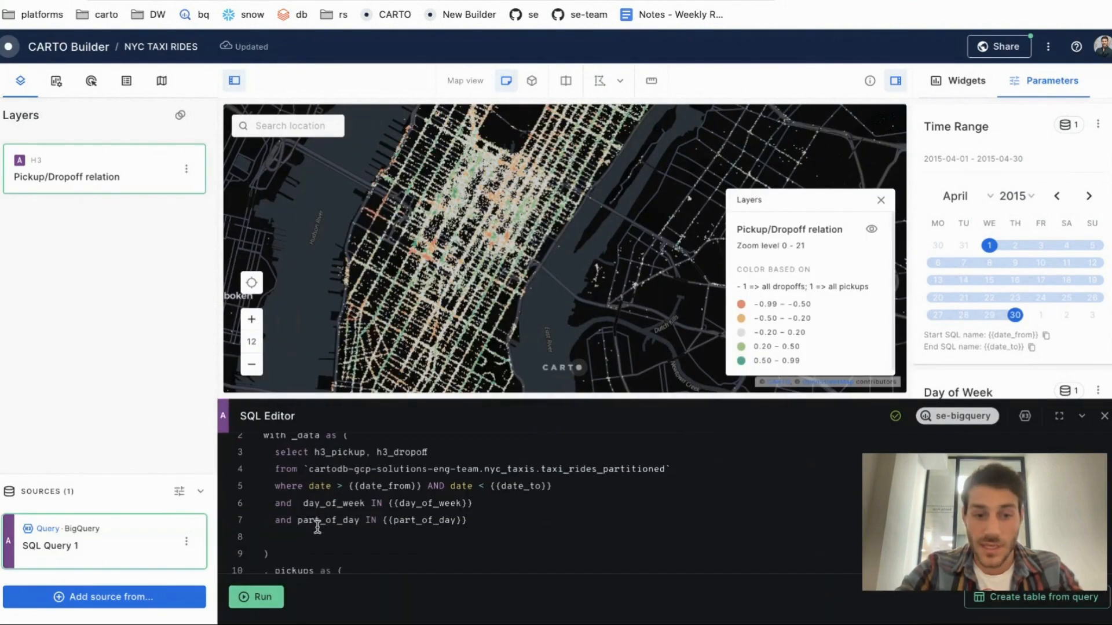
pyautogui.moveTo(466, 520); pyautogui.dragTo(231, 480)
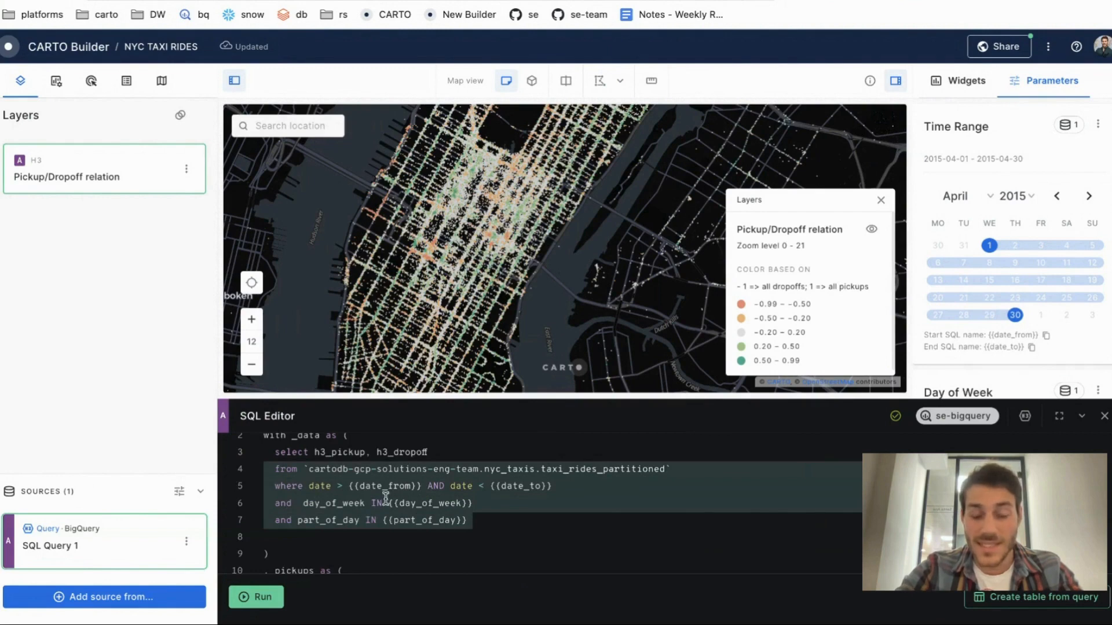
pyautogui.click(475, 509)
pyautogui.scroll(-12, 440, 509)
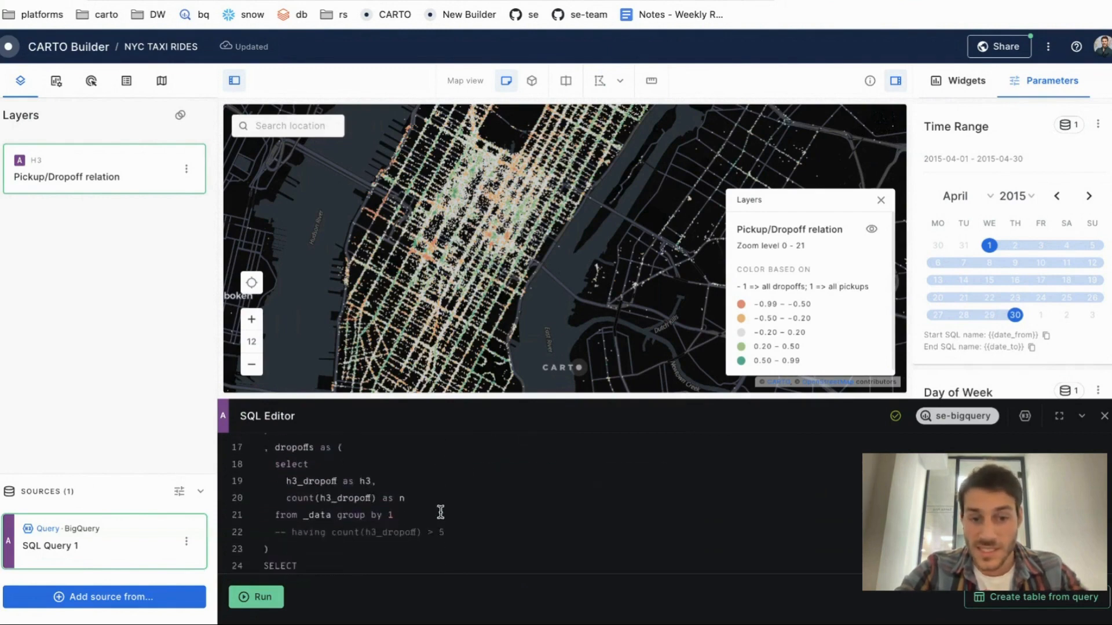
pyautogui.scroll(12, 440, 511)
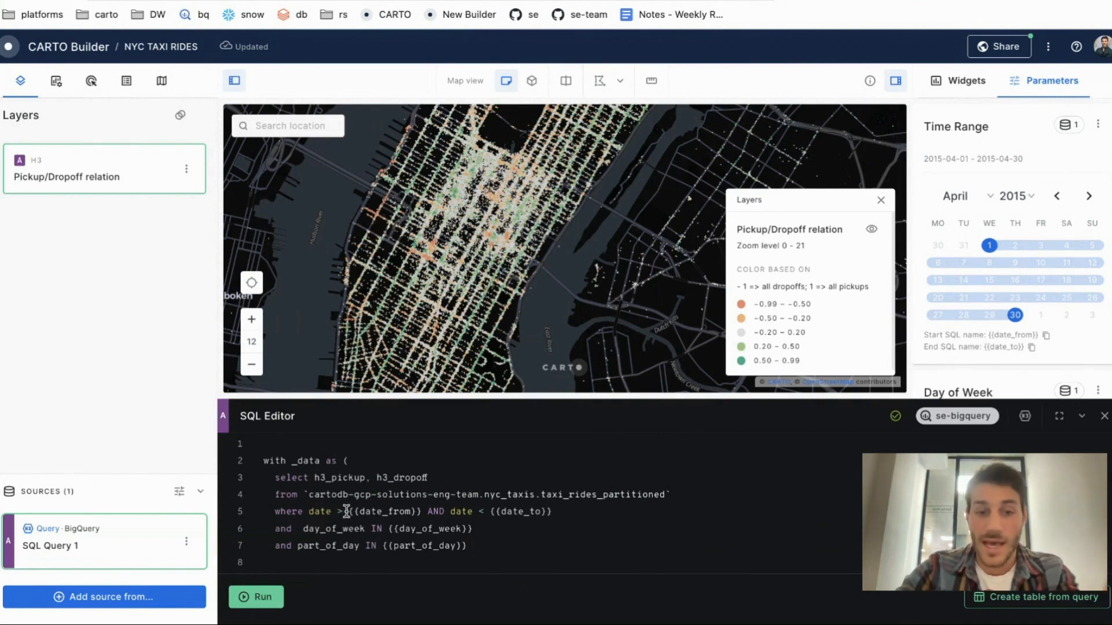
# Compare the query's date, day-of-week and part-of-day placeholders with the SQL names of the parameters, and close the query
pyautogui.moveTo(346, 512); pyautogui.dragTo(425, 513)
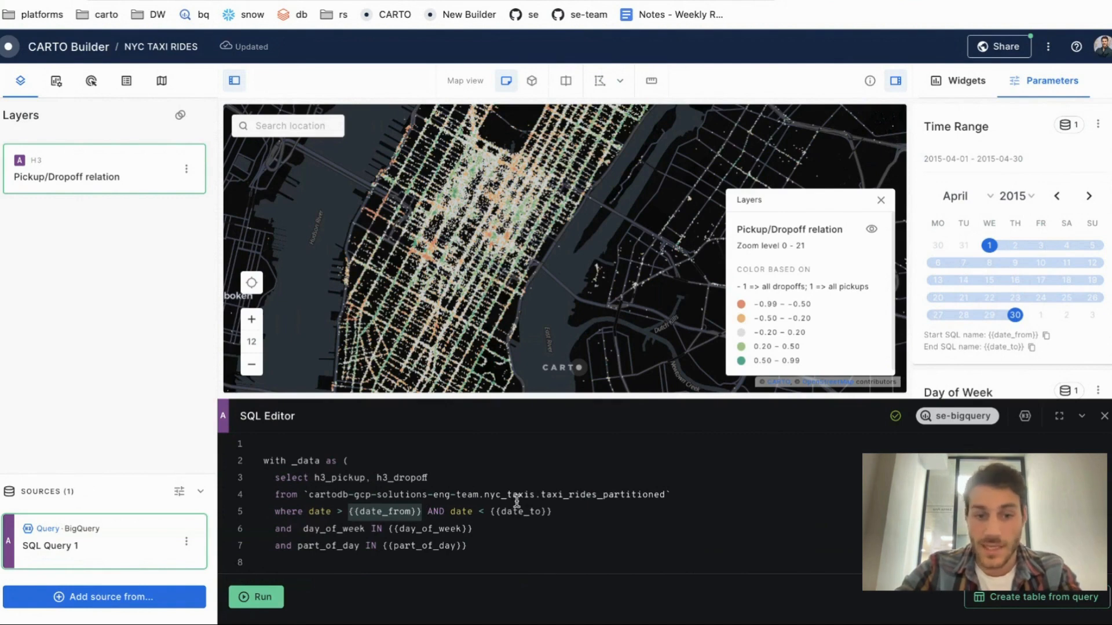
pyautogui.click(404, 512)
pyautogui.scroll(-1, 1038, 206)
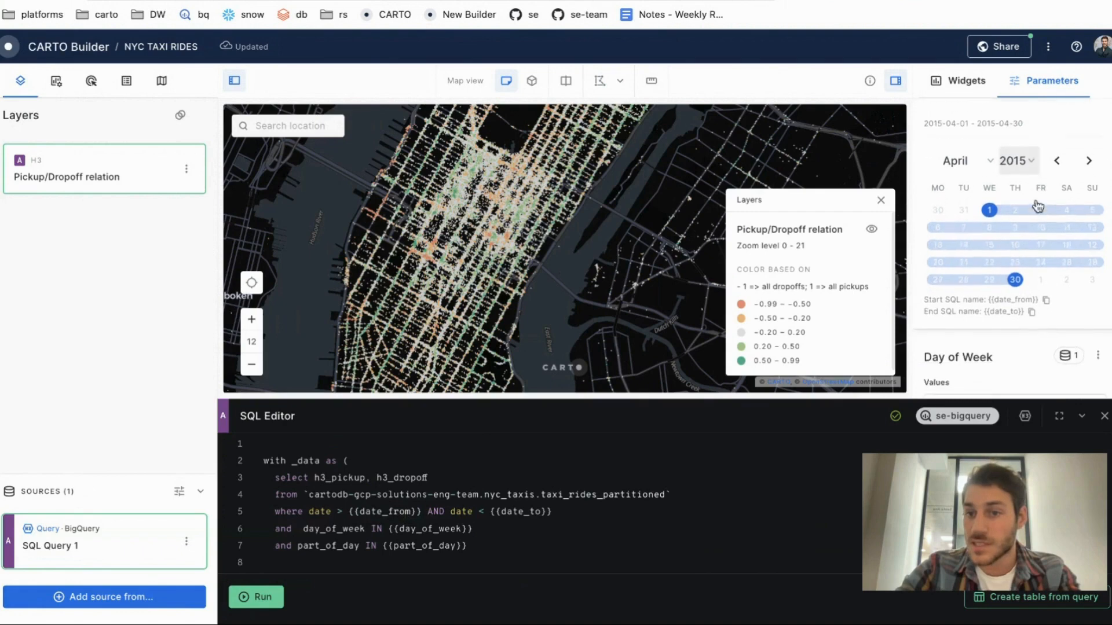
pyautogui.scroll(-1, 1037, 207)
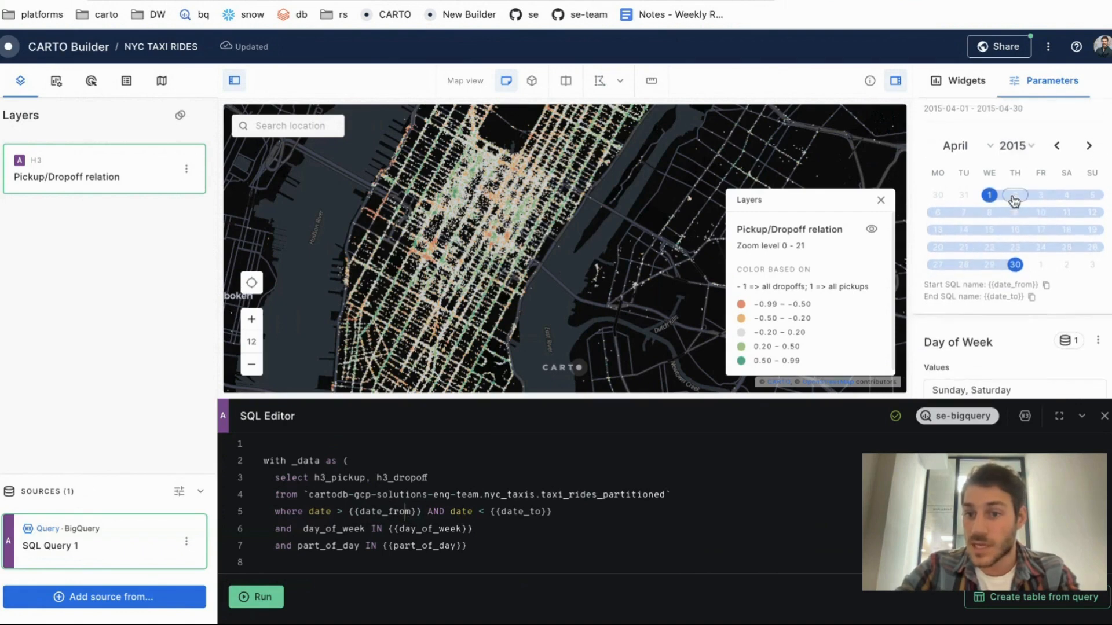
pyautogui.scroll(-4, 1013, 201)
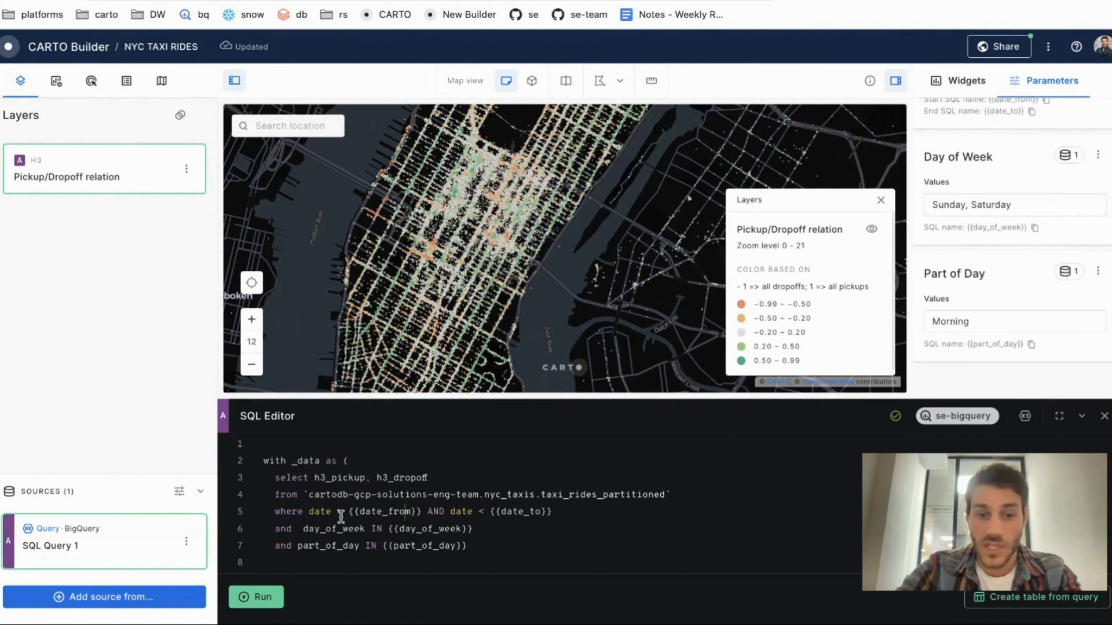
pyautogui.scroll(-1, 359, 521)
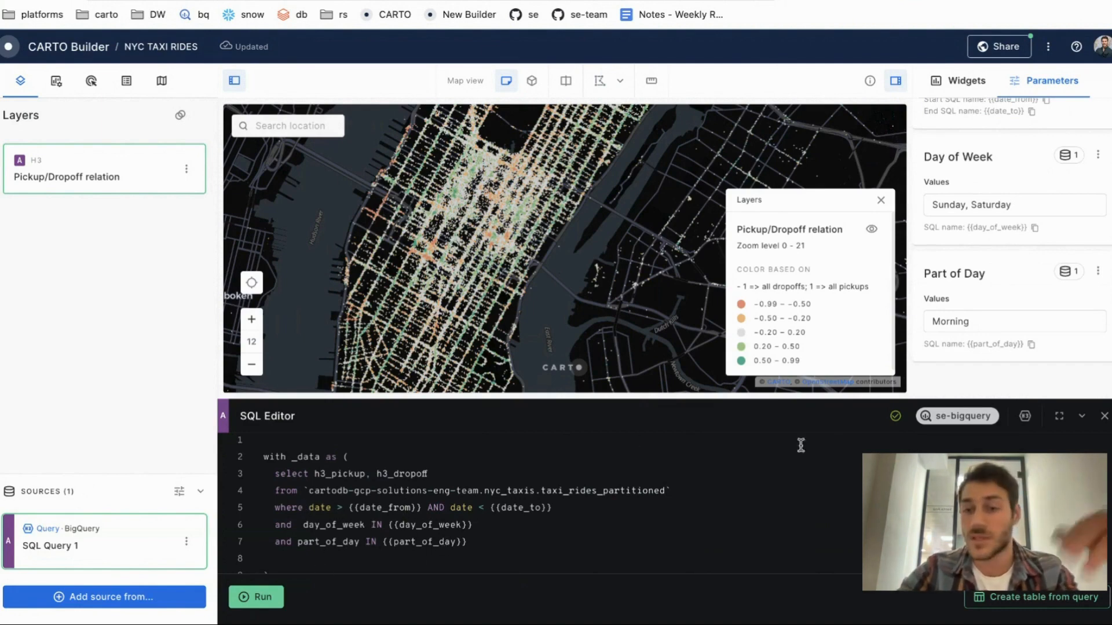
pyautogui.click(1100, 415)
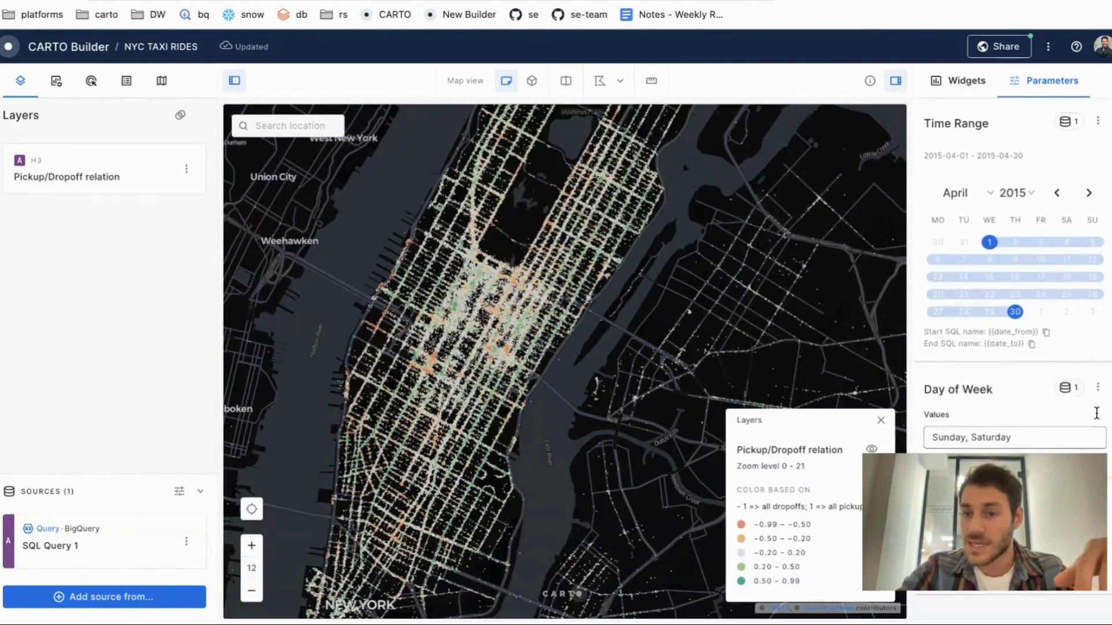
# View the Day of Week parameter's values and naming settings, and close them without changes
pyautogui.click(1097, 387)
pyautogui.click(1066, 412)
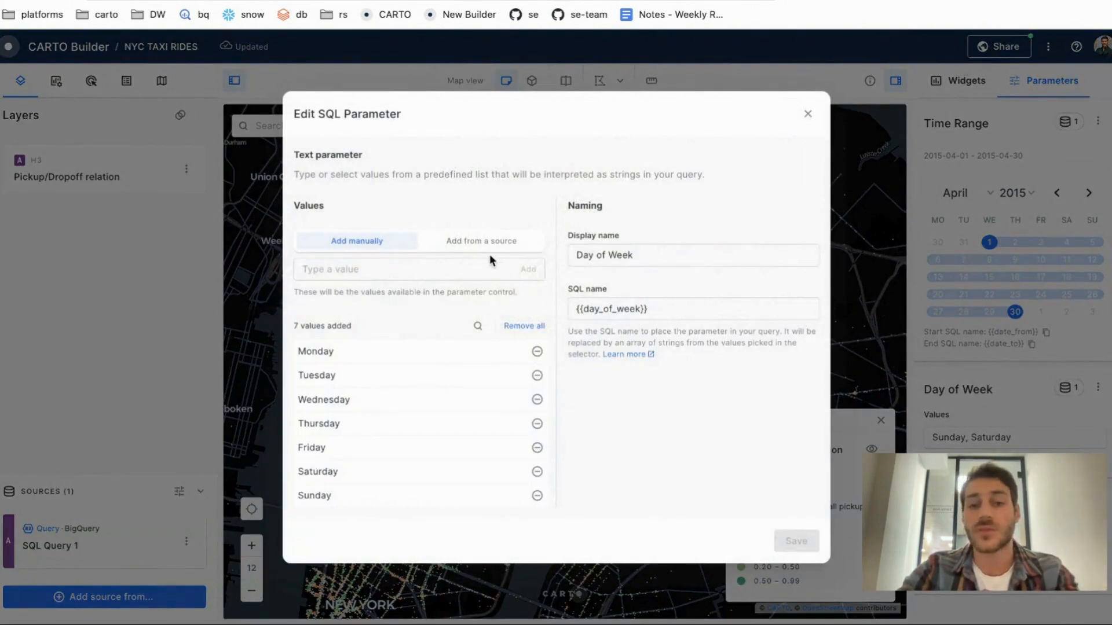
pyautogui.click(809, 116)
# Try a Time Range of April 1 to 15, 2015 on the map, and restore it to April 1 to 30
pyautogui.moveTo(599, 345); pyautogui.dragTo(622, 334)
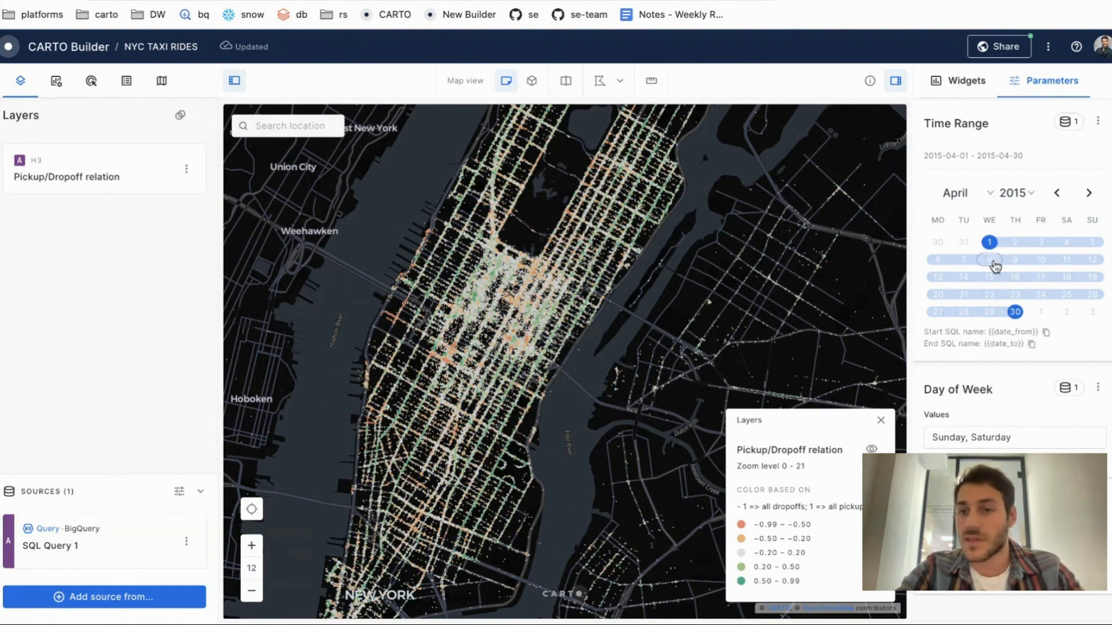
pyautogui.click(989, 242)
pyautogui.click(989, 276)
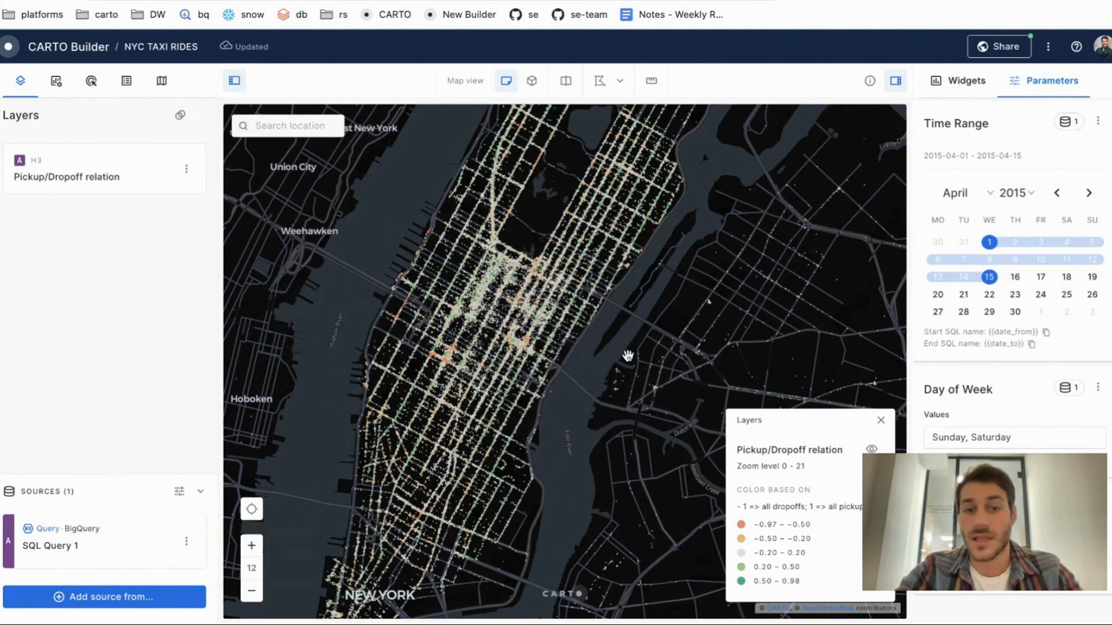
pyautogui.click(990, 242)
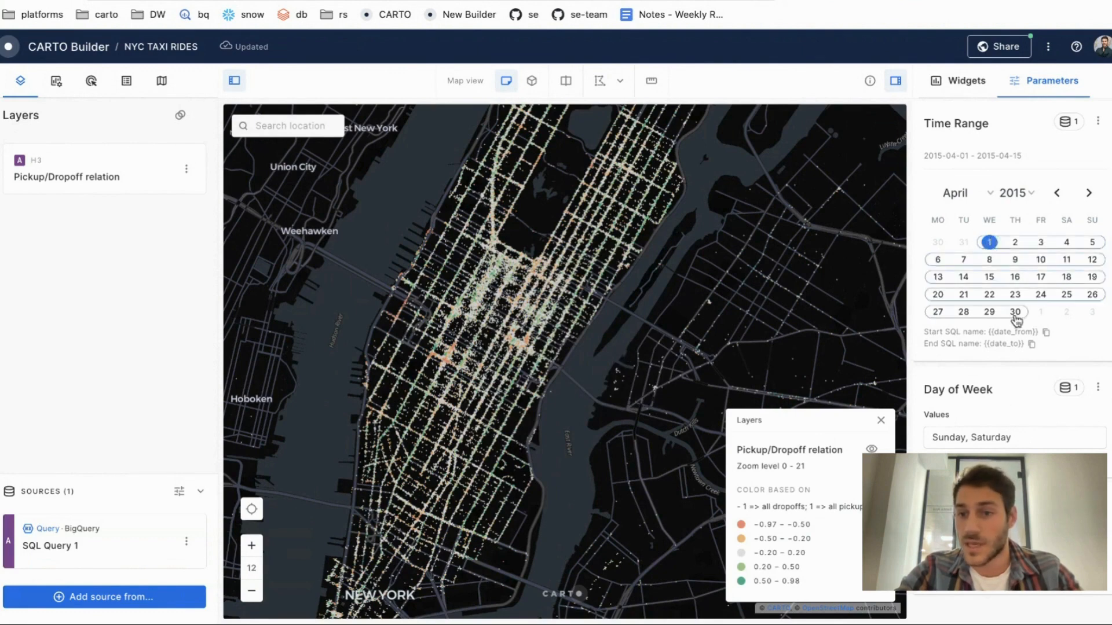
pyautogui.click(1015, 312)
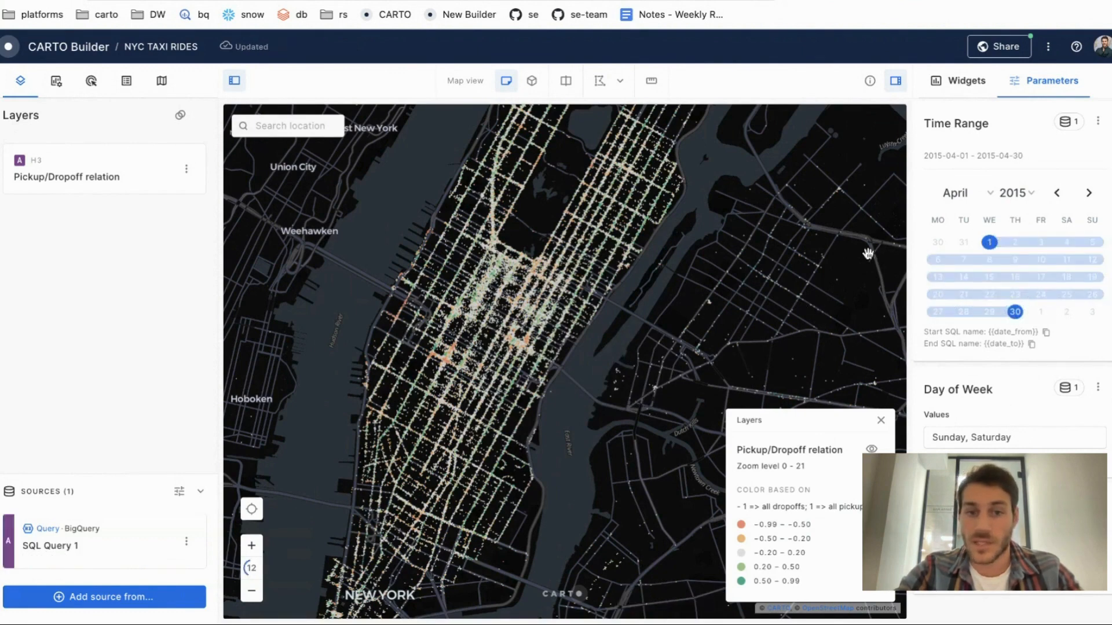
# Filter the Pickup/Dropoff Normalize Difference histogram to its highest values and, separately, its lowest values, clearing the selection after each
pyautogui.click(964, 84)
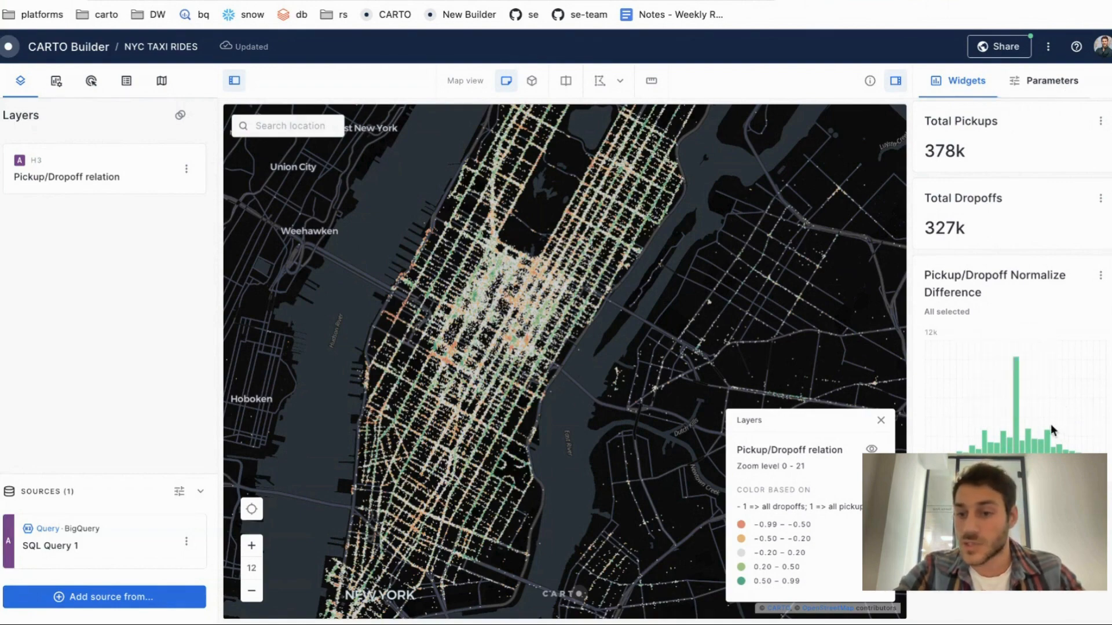
pyautogui.moveTo(1051, 432); pyautogui.dragTo(1103, 431)
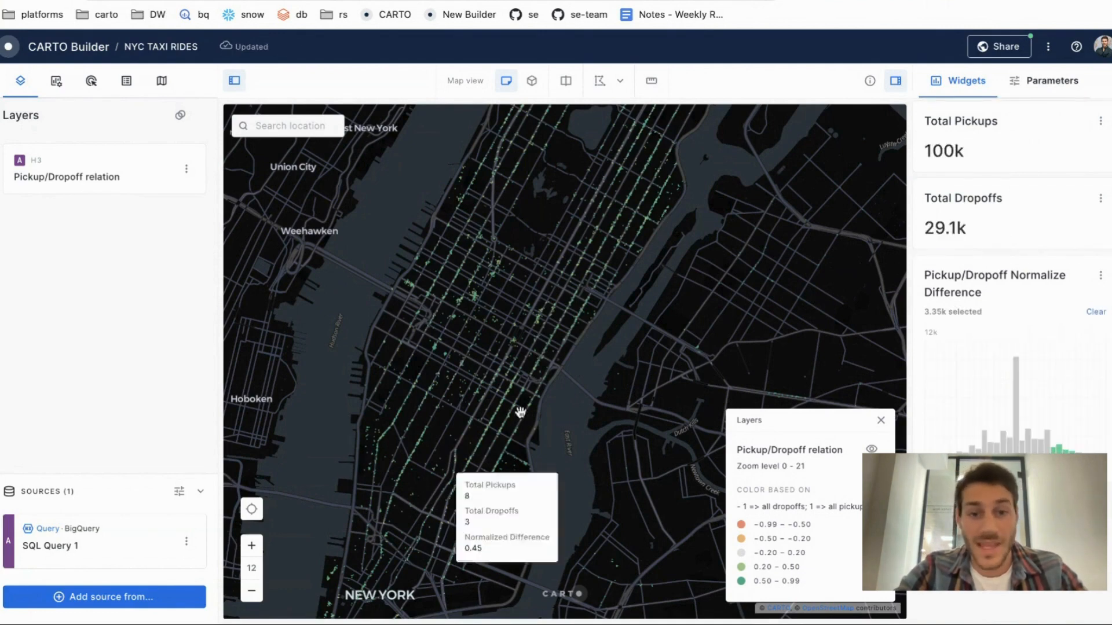
pyautogui.click(1098, 315)
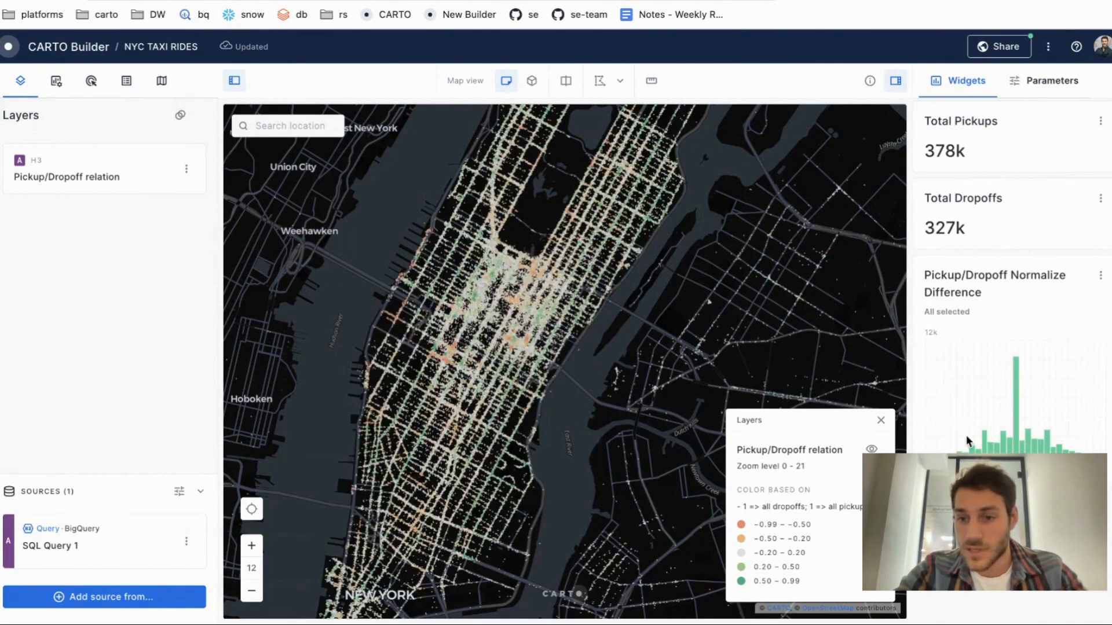
pyautogui.moveTo(968, 437); pyautogui.dragTo(874, 439)
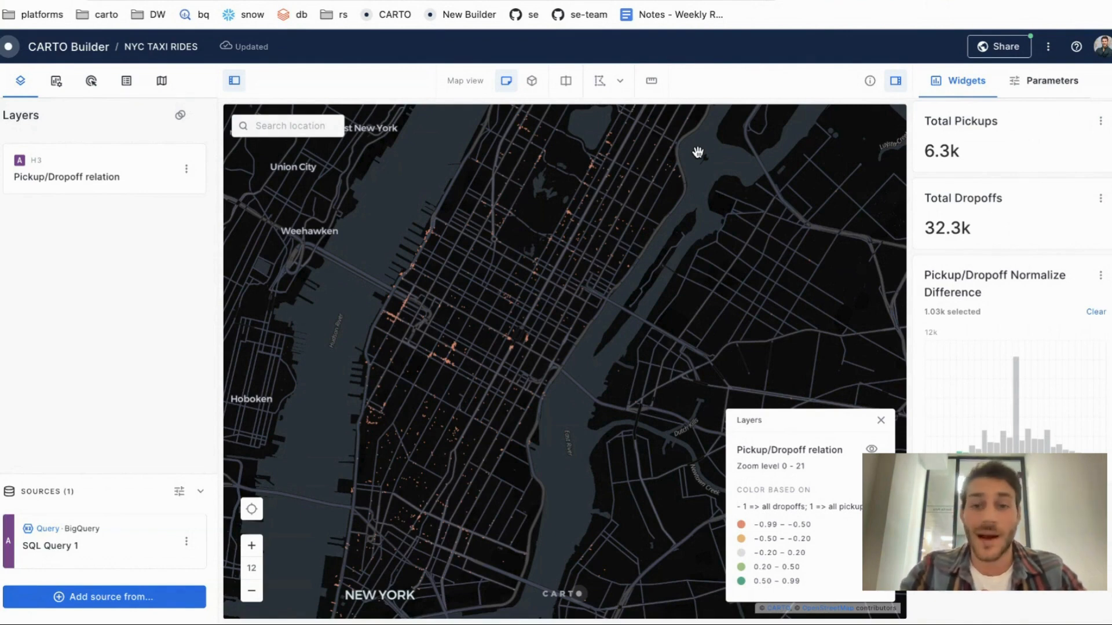
pyautogui.click(1100, 317)
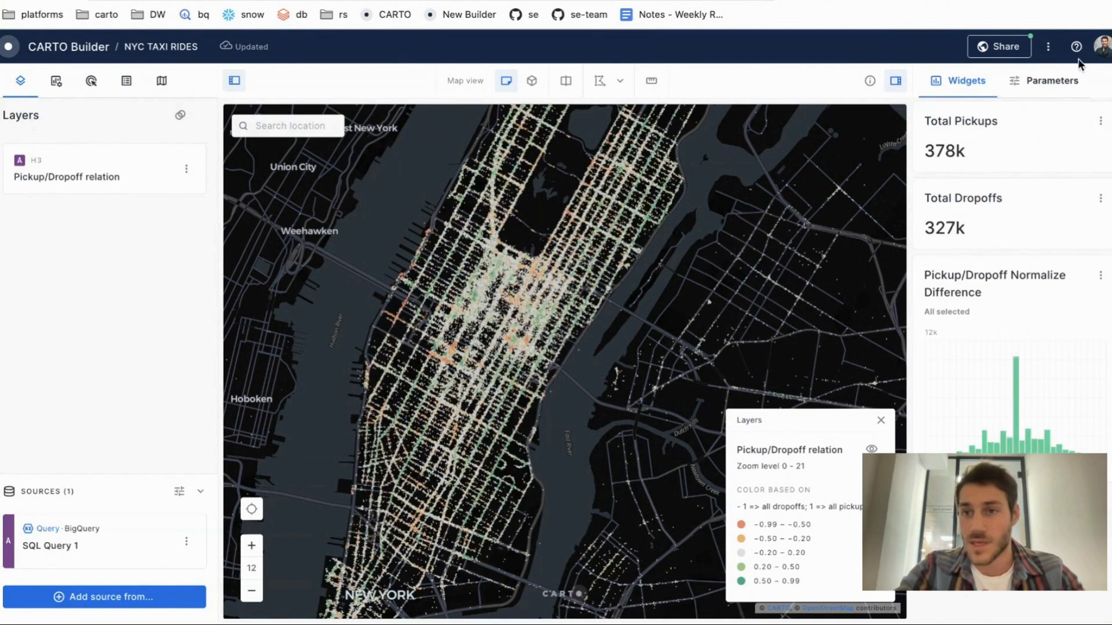
# Set the Time Range parameter to April 1 to 15, 2015 and view the pickup and dropoff totals
pyautogui.click(1071, 82)
pyautogui.click(989, 242)
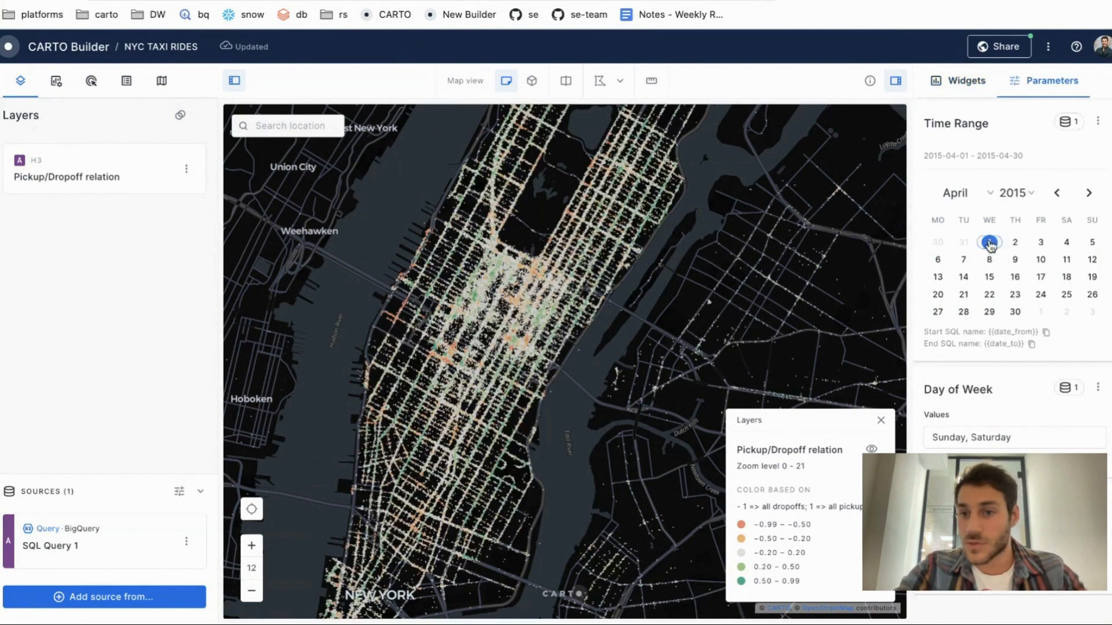
pyautogui.click(989, 277)
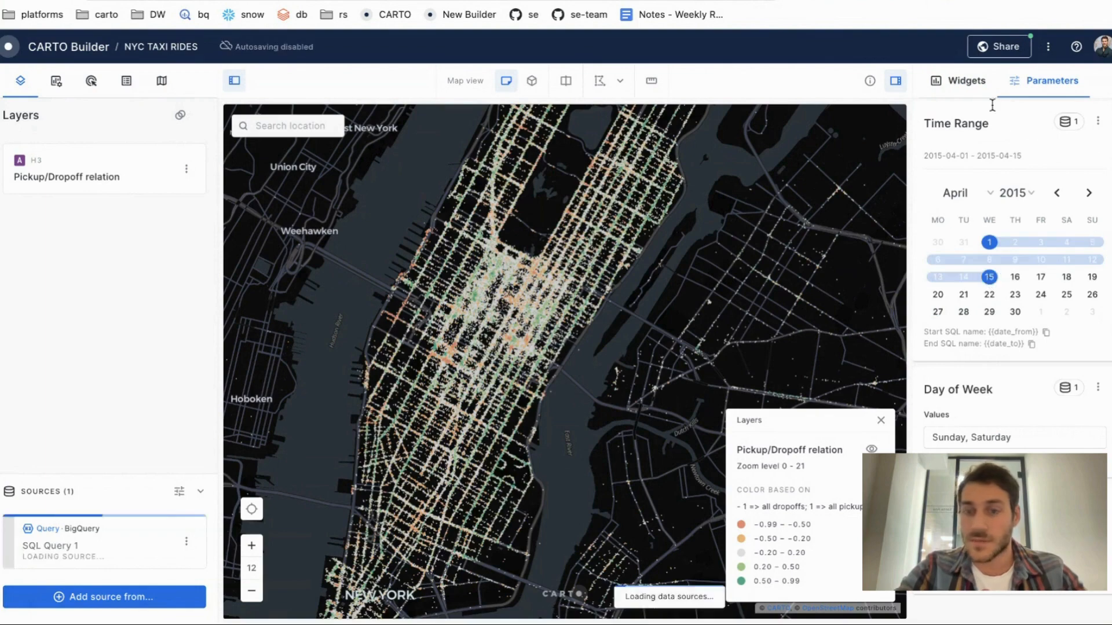
pyautogui.click(958, 82)
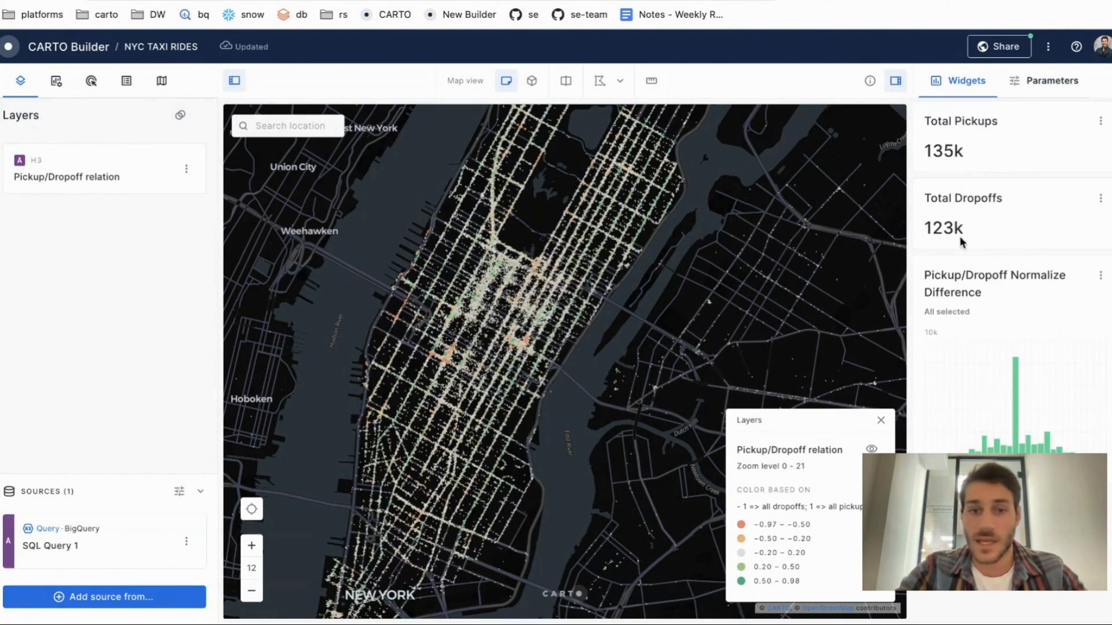
# Include Night in the selected values of the Part of Day parameter
pyautogui.click(1067, 88)
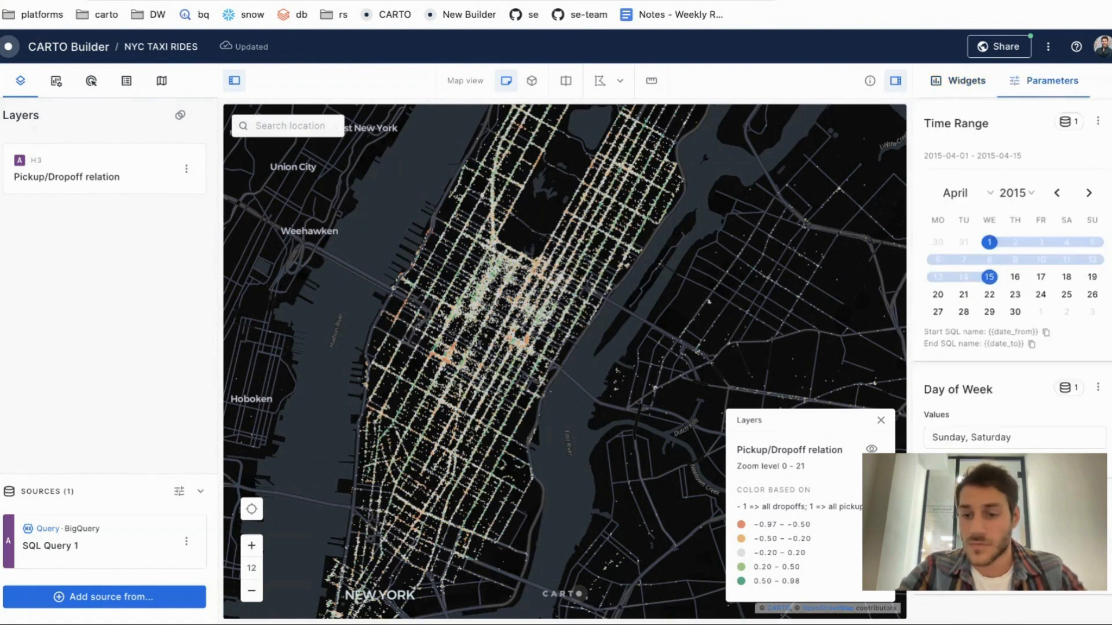
pyautogui.click(1089, 443)
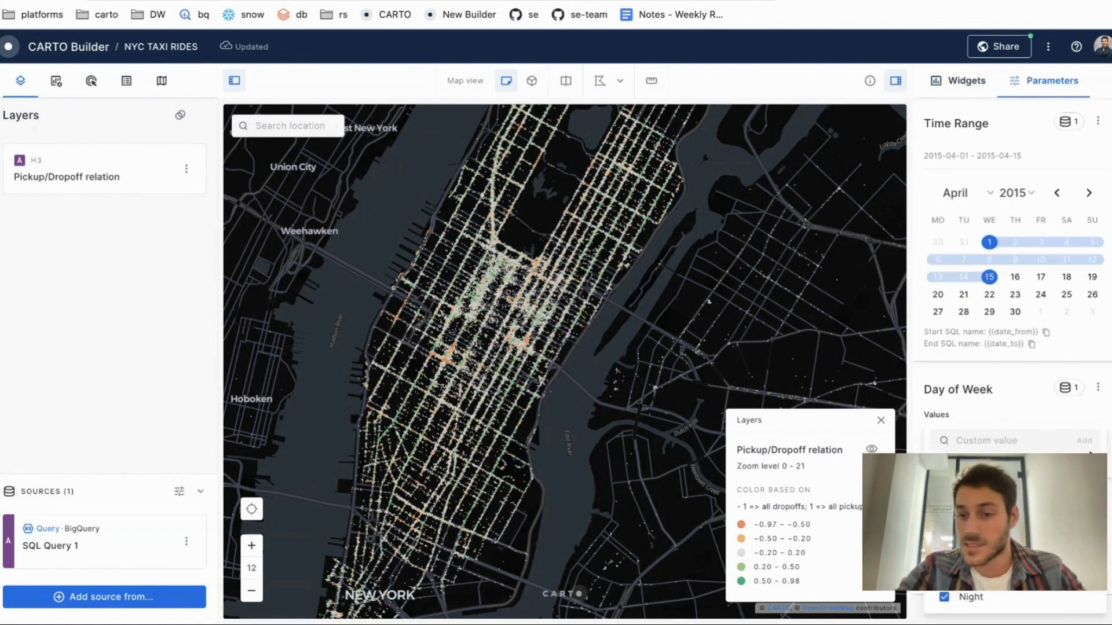
pyautogui.click(1089, 411)
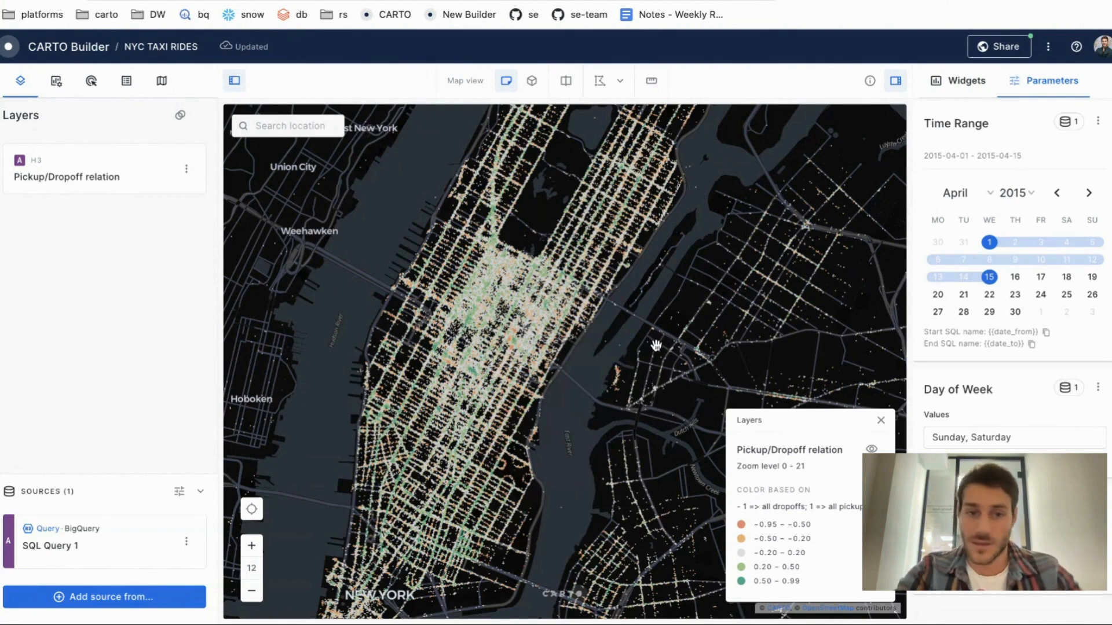
# Examine the pickup and dropoff totals and the individual H3 cell values in Midtown Manhattan just south of Central Park
pyautogui.click(973, 84)
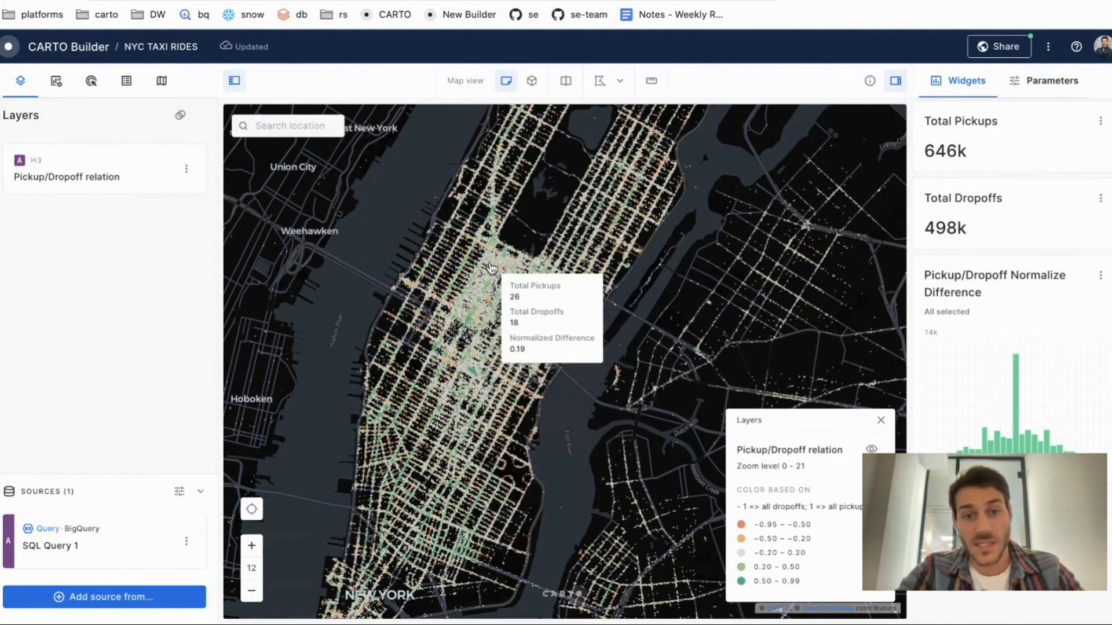
pyautogui.scroll(5, 490, 268)
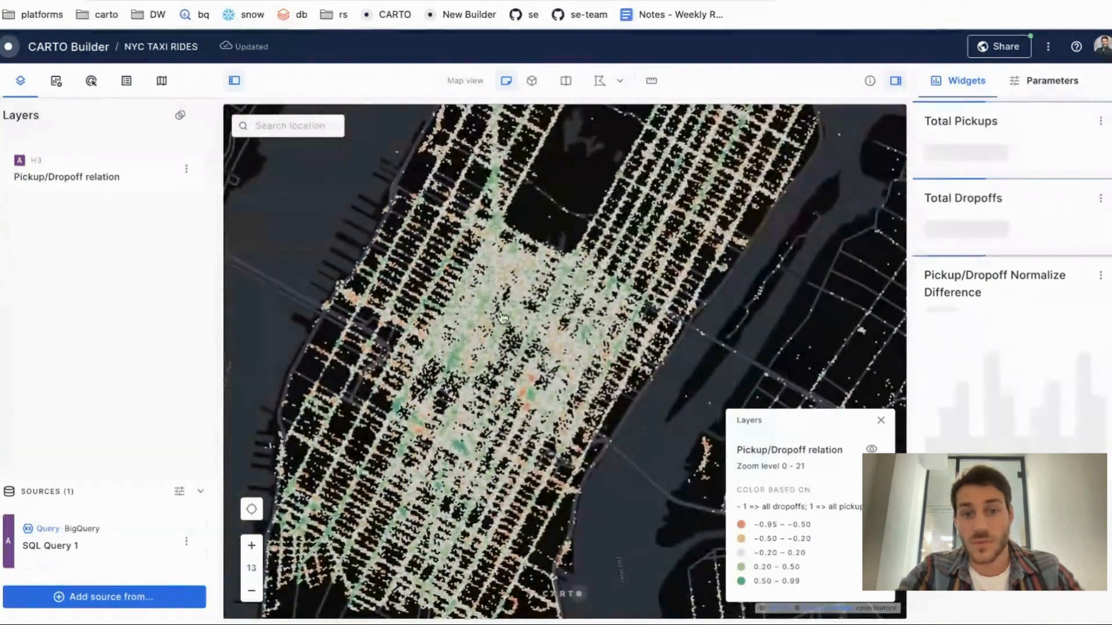
pyautogui.scroll(2, 599, 325)
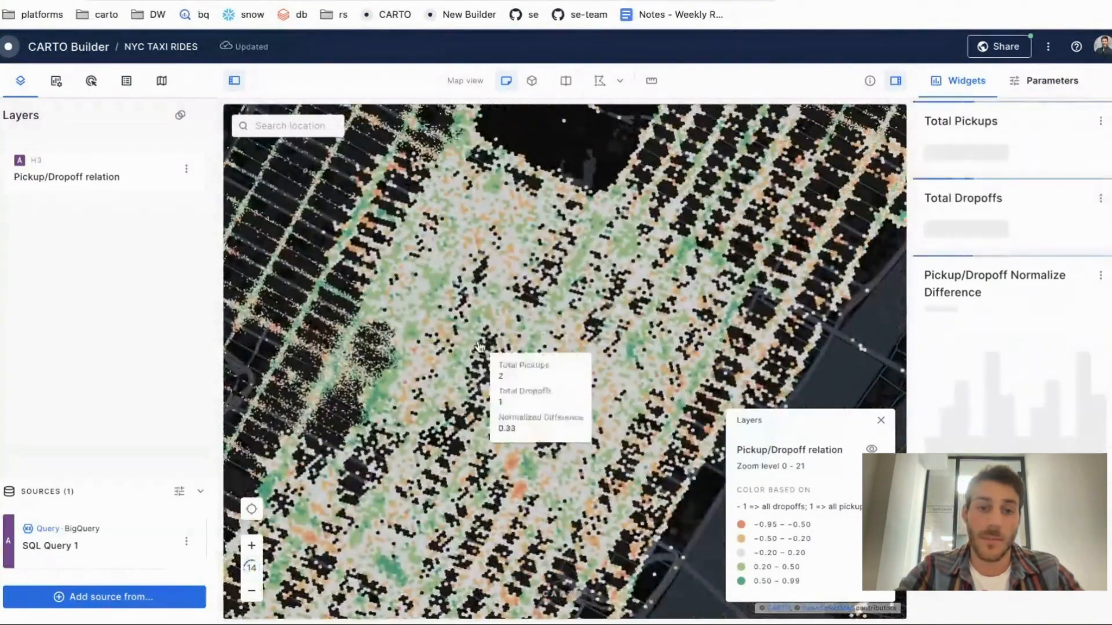
pyautogui.scroll(2, 601, 200)
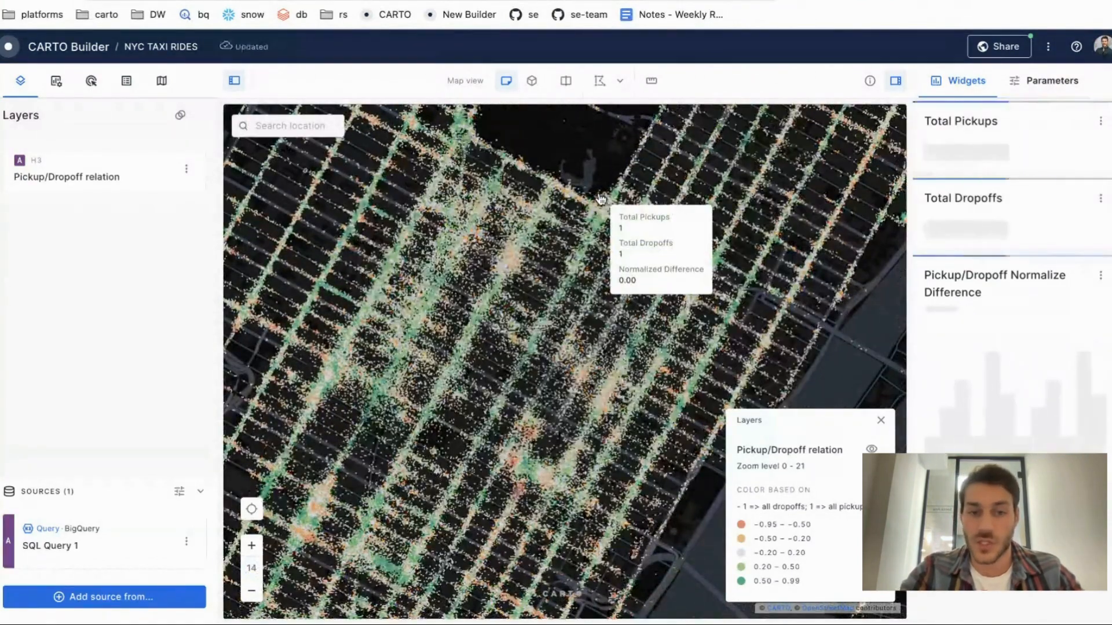